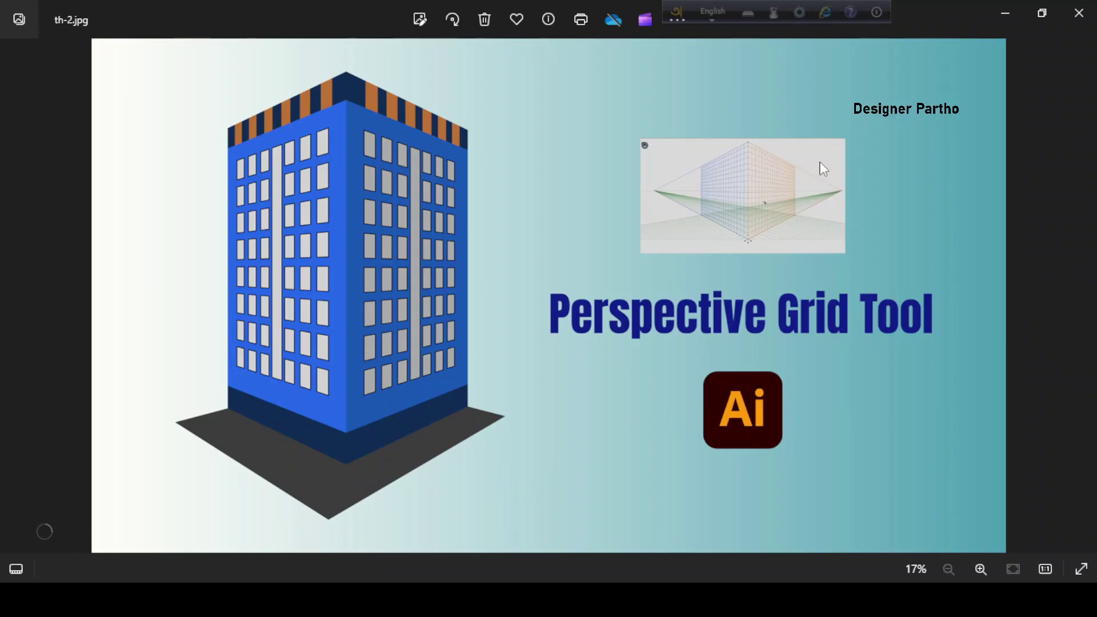
Zoom in and out on the th-2.jpg high-rise reference, then show Illustrator's grouped perspective tools.
scroll(823, 169, "up", 2)
scroll(836, 232, "up", 1)
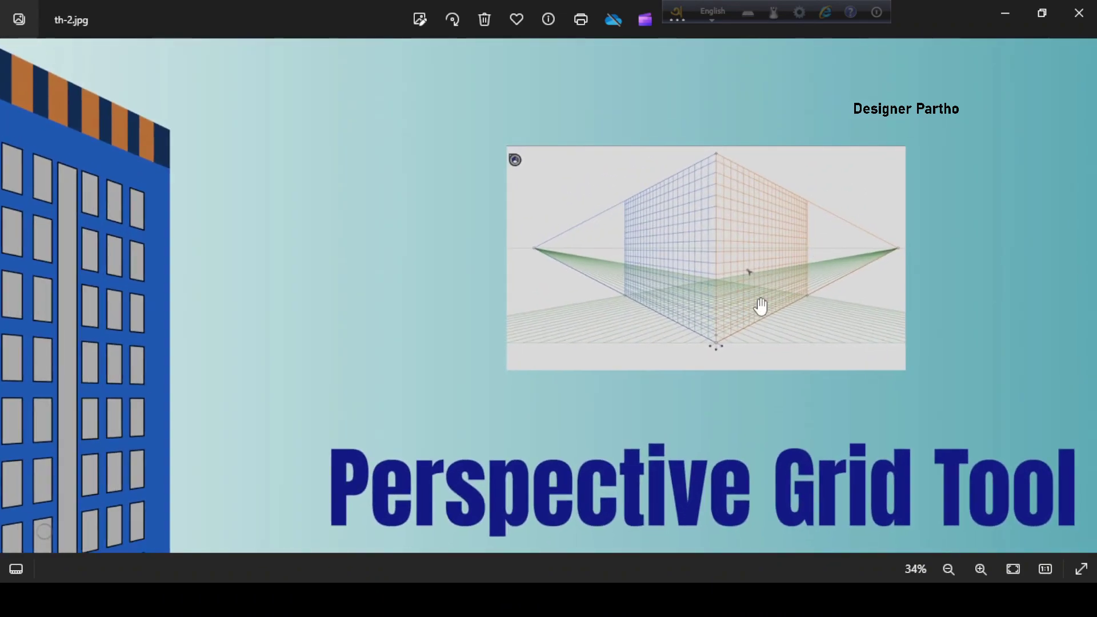
scroll(917, 287, "down", 2)
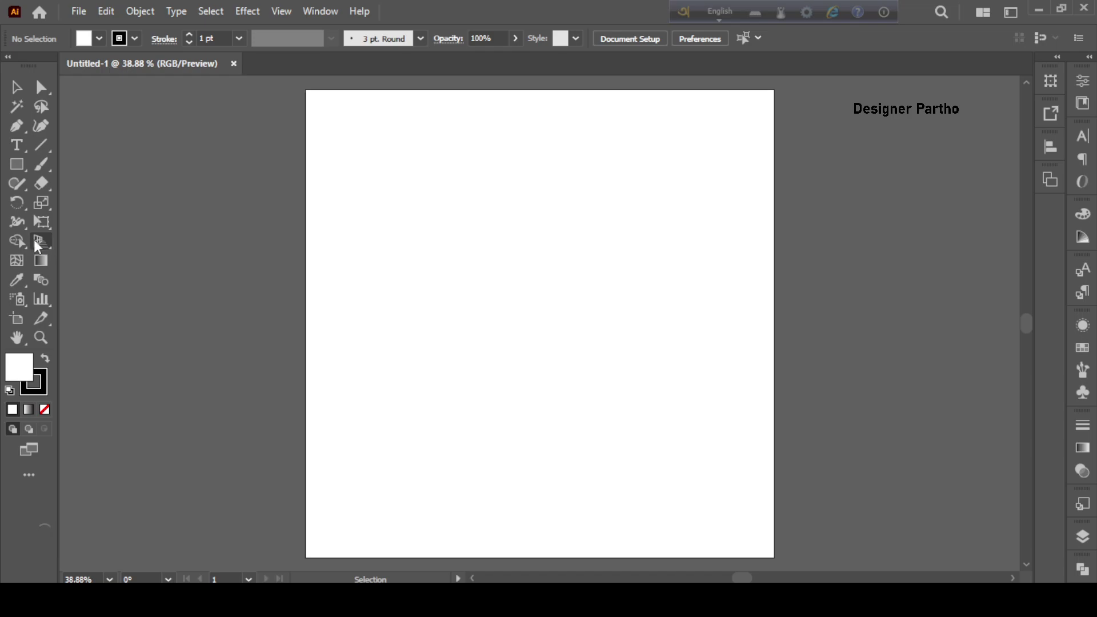
right_click(34, 240)
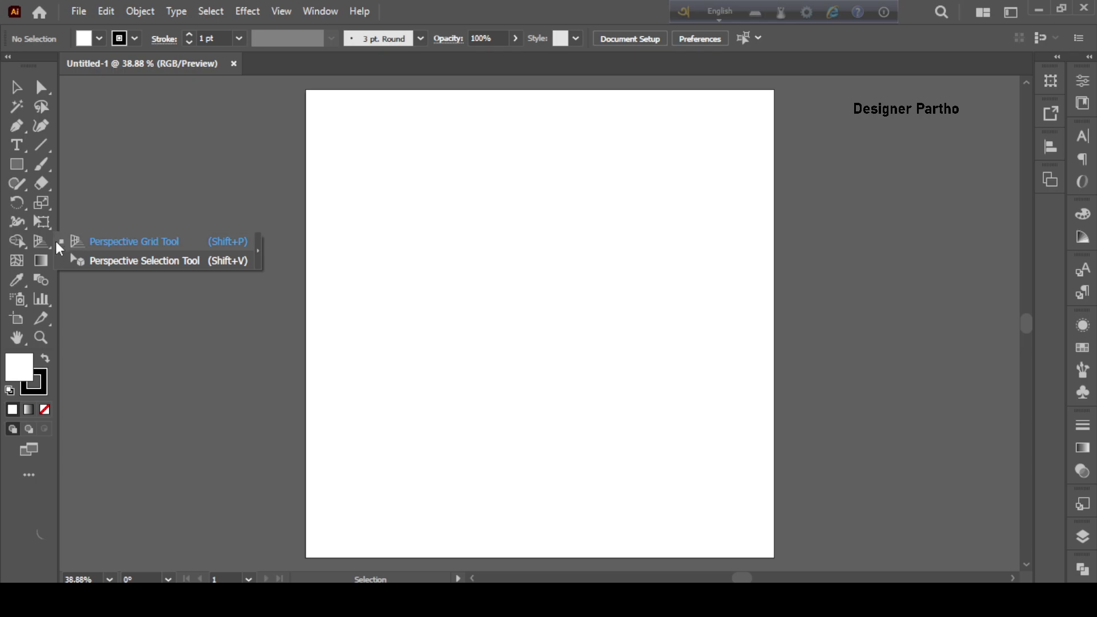
Turn on the two-point Perspective Grid, zoom out to 33.33%, and return to the Selection tool.
left_click(104, 247)
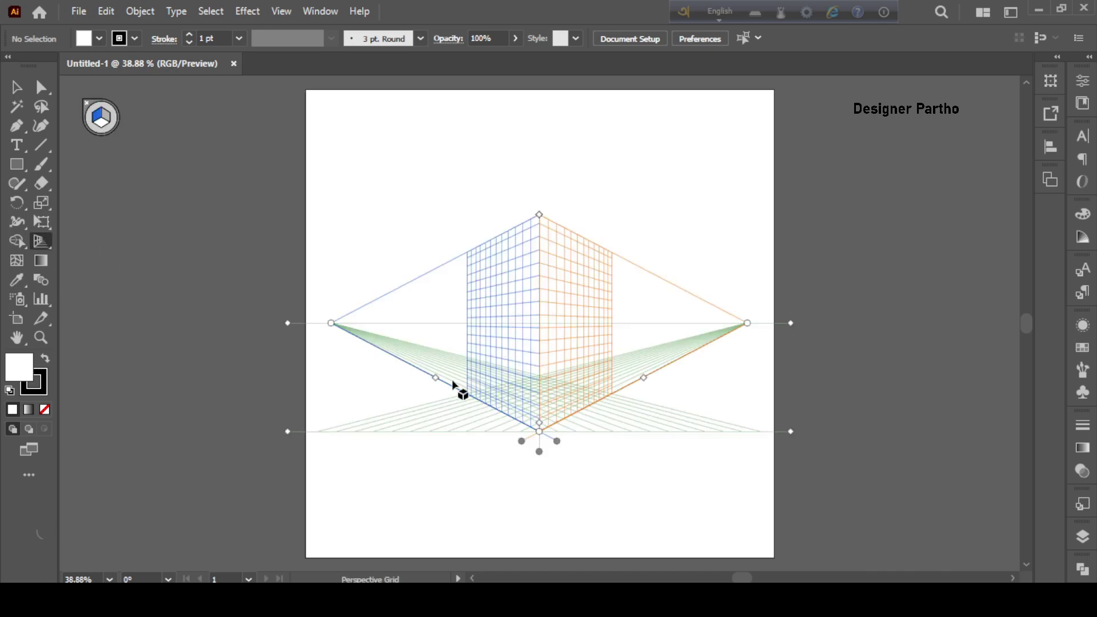
key("ctrl+minus")
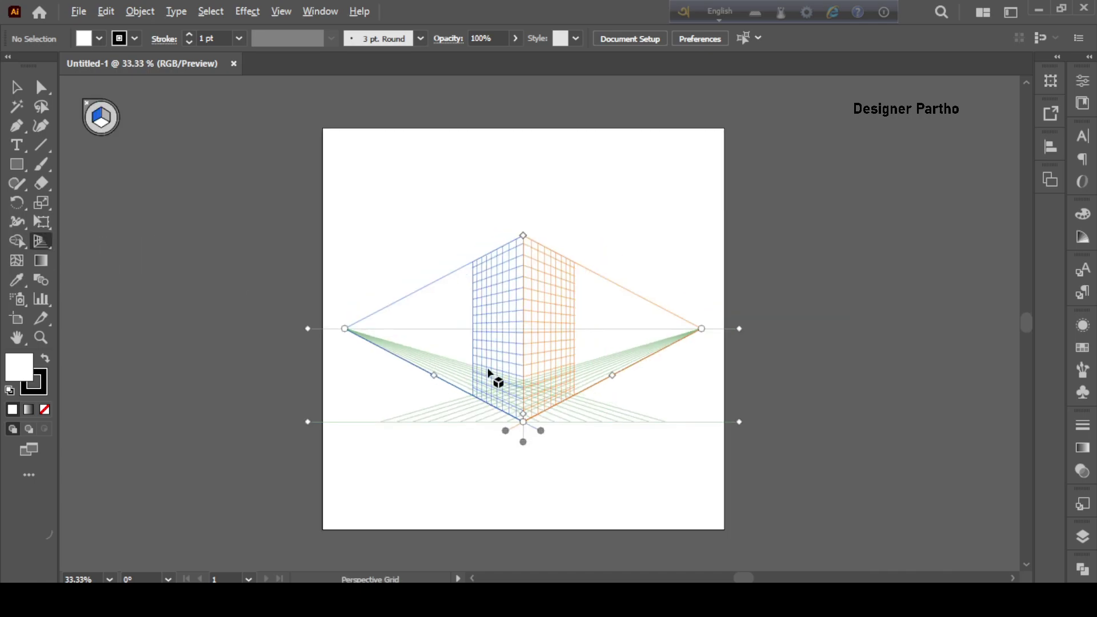
key("ctrl+plus")
key("ctrl+minus")
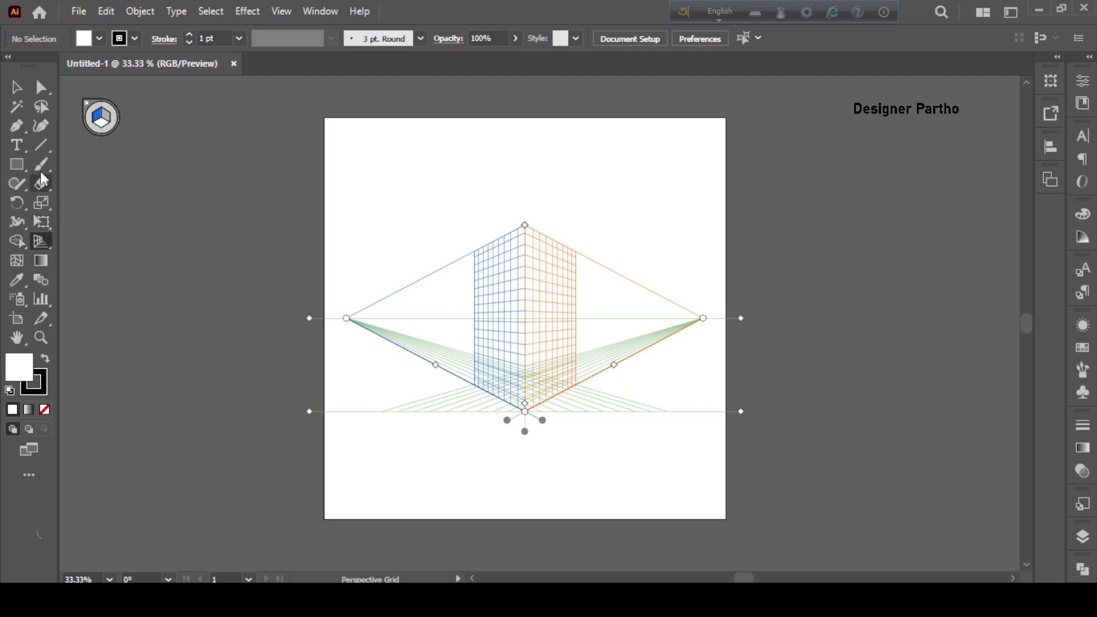
left_click(40, 88)
left_click(16, 87)
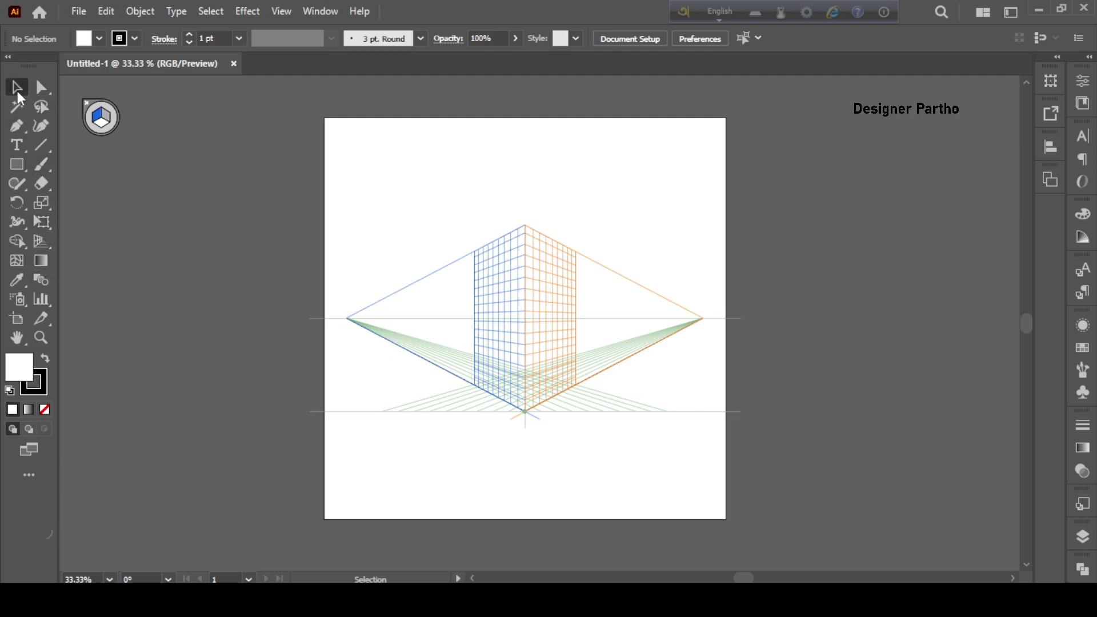
left_click(17, 146)
key("v")
left_click(39, 240)
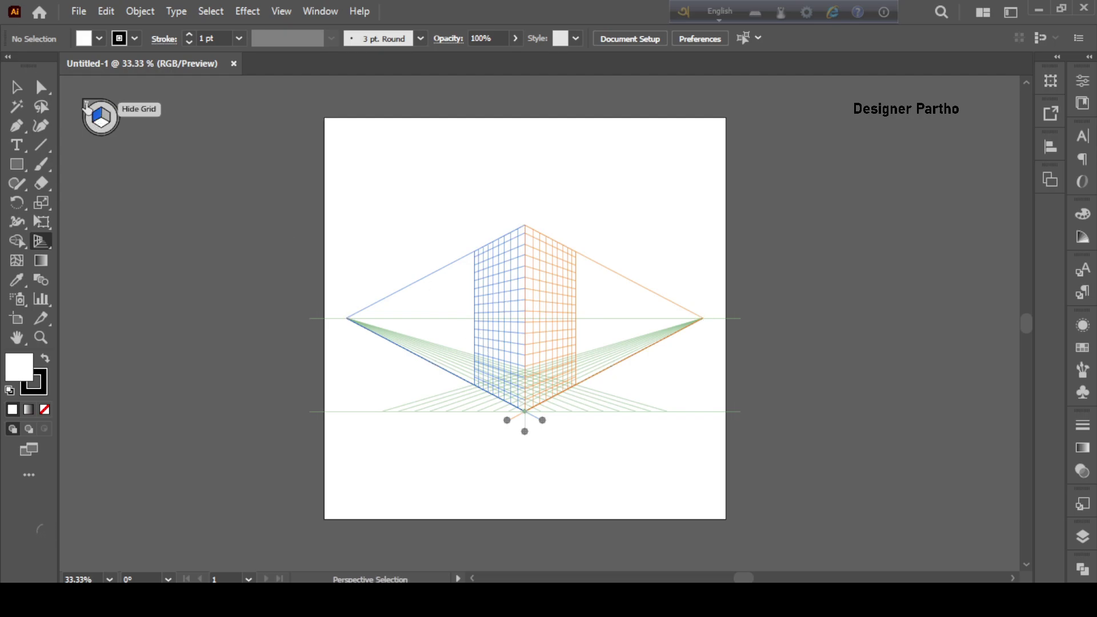
left_click(86, 105)
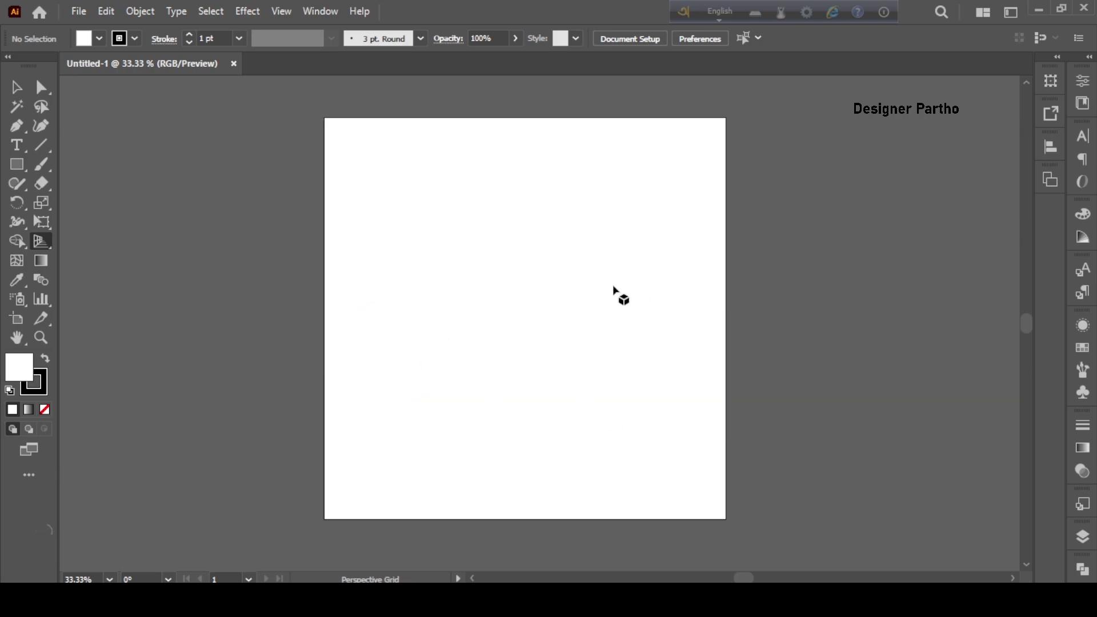
left_click(42, 241)
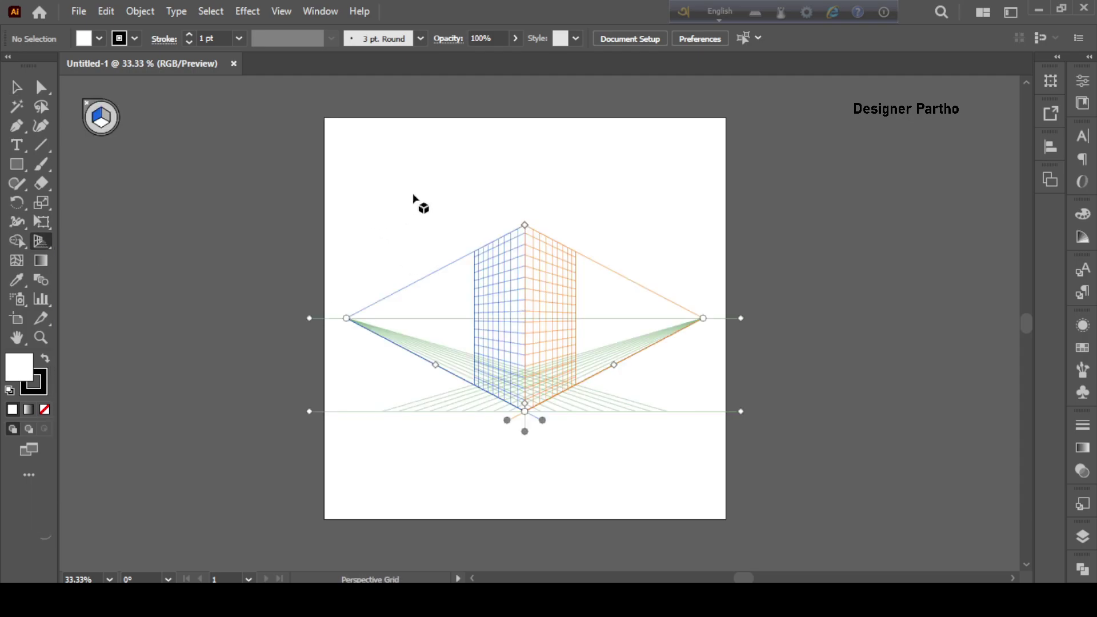
key("shift+v")
key("ctrl+shift+i")
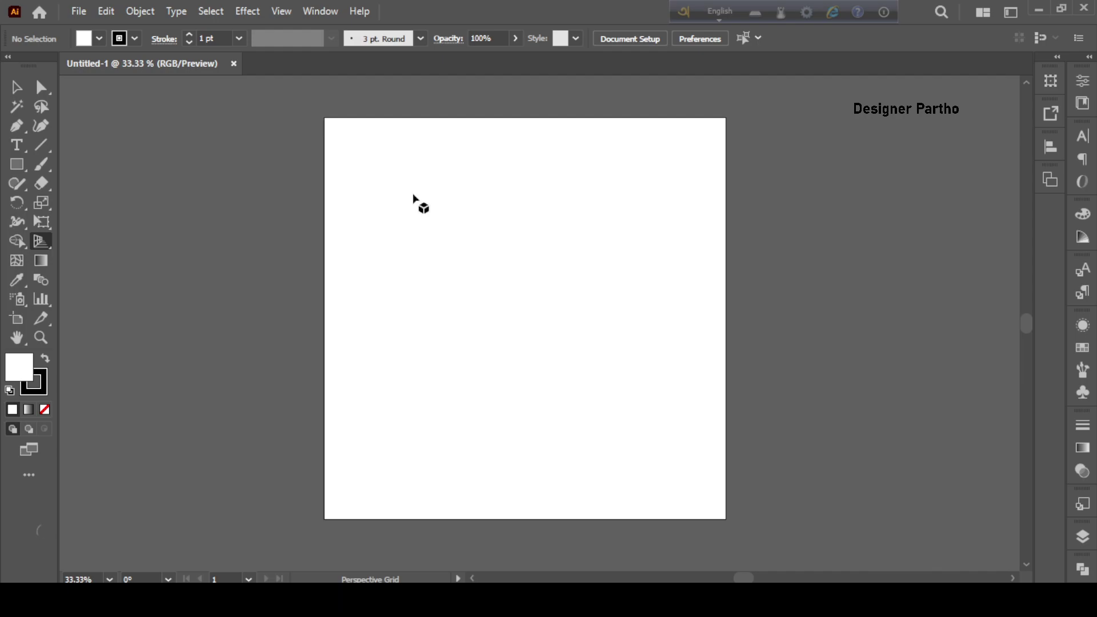
key("ctrl+shift+i")
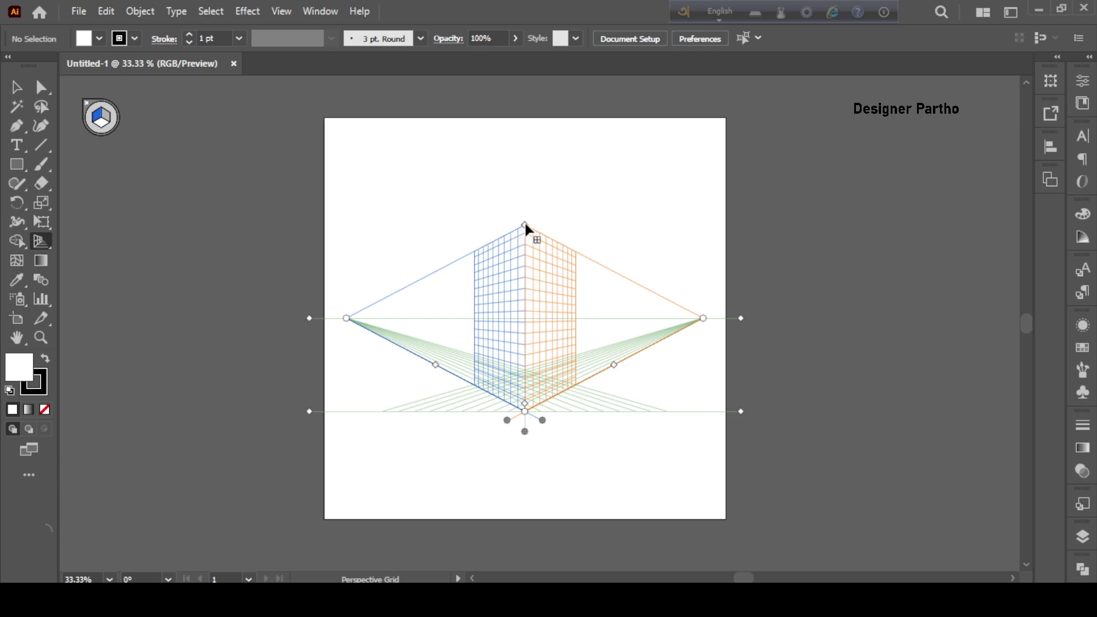
Raise the grid's top, lower its ground level, and push both vanishing points farther outward.
left_click_drag(523, 224, 526, 182)
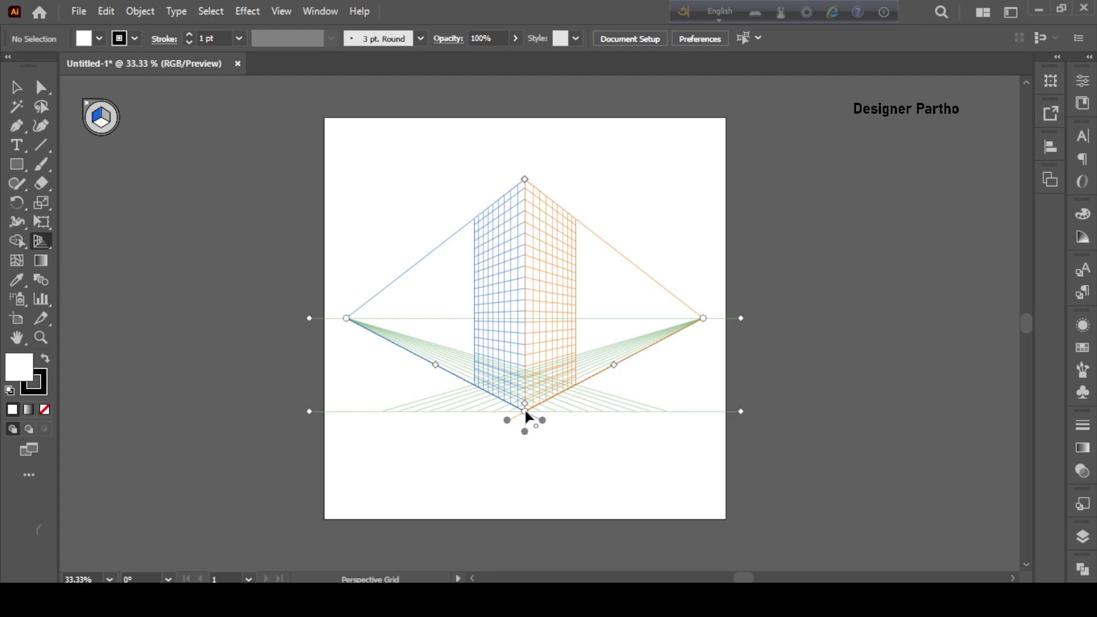
left_click_drag(527, 417, 529, 484)
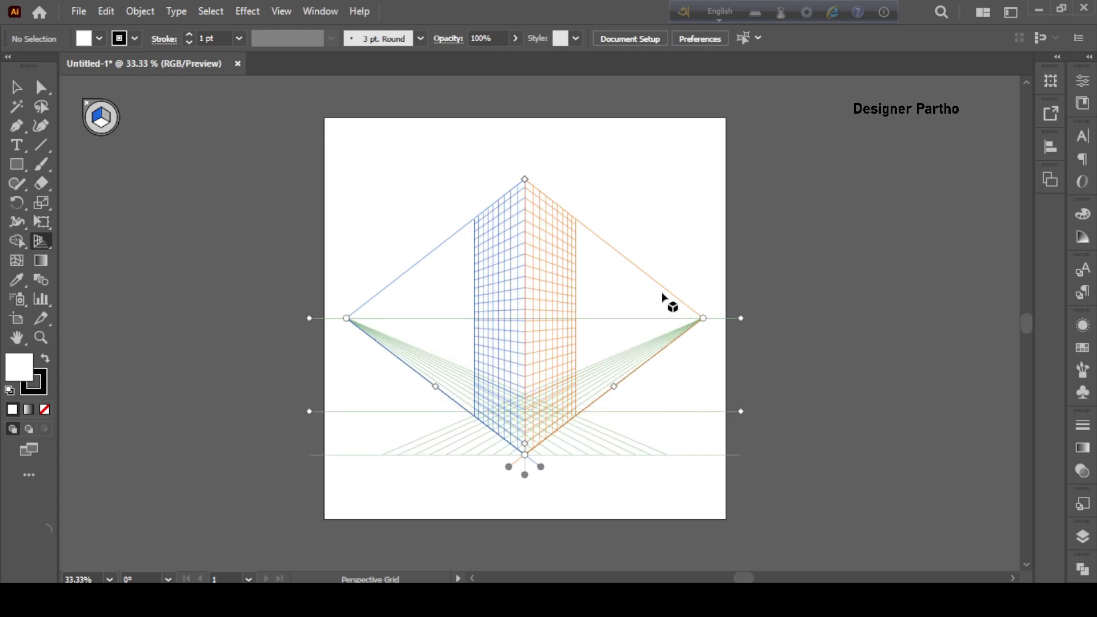
left_click_drag(704, 318, 760, 318)
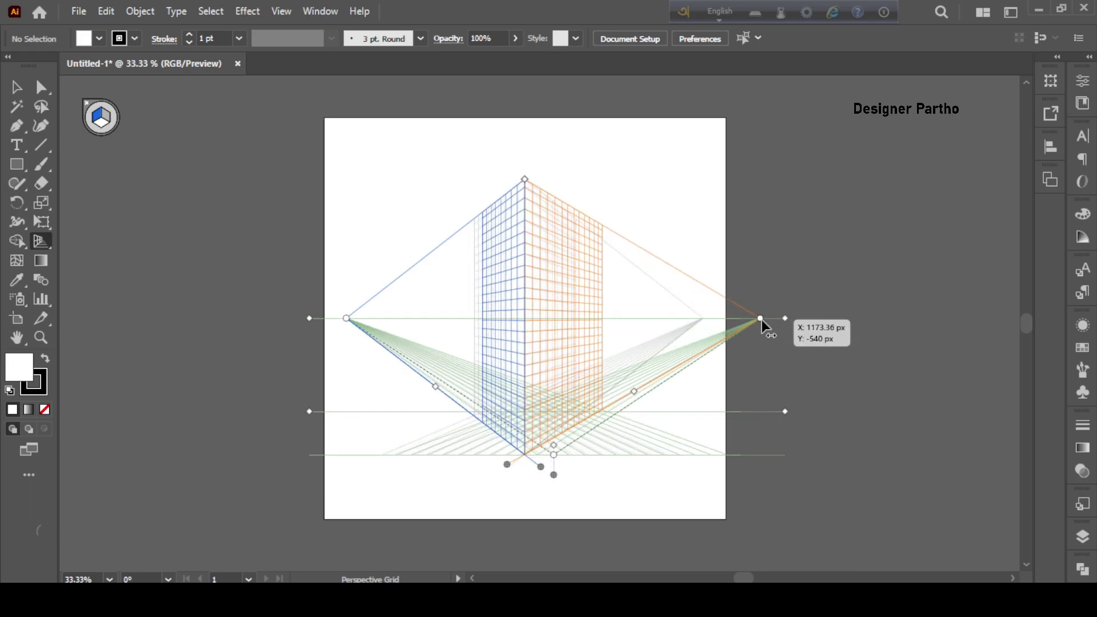
left_click_drag(347, 319, 302, 318)
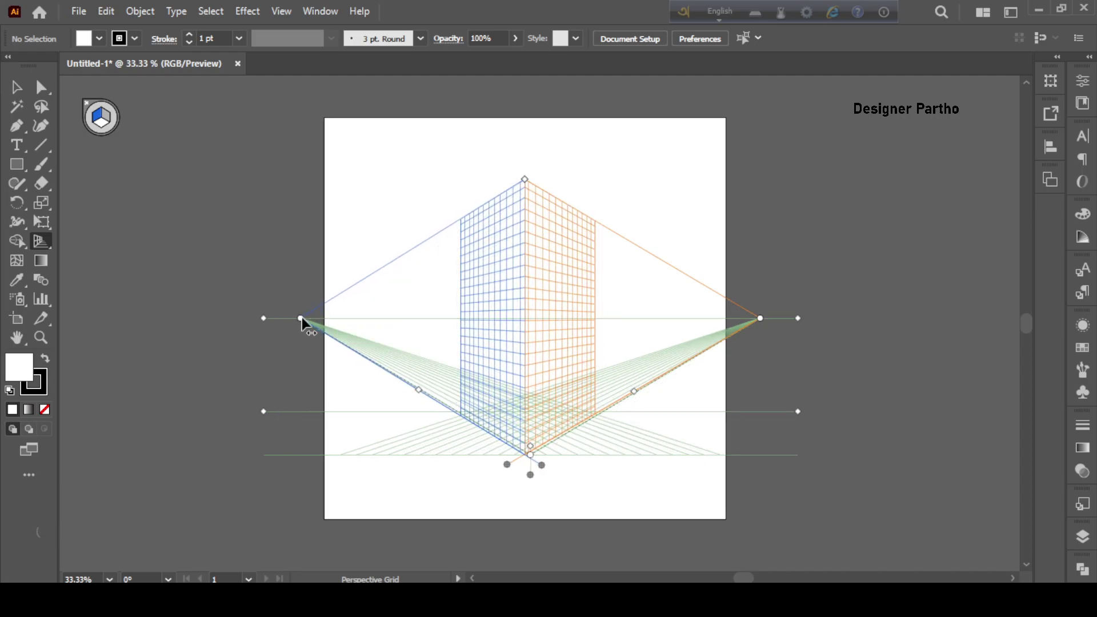
key("ctrl+minus")
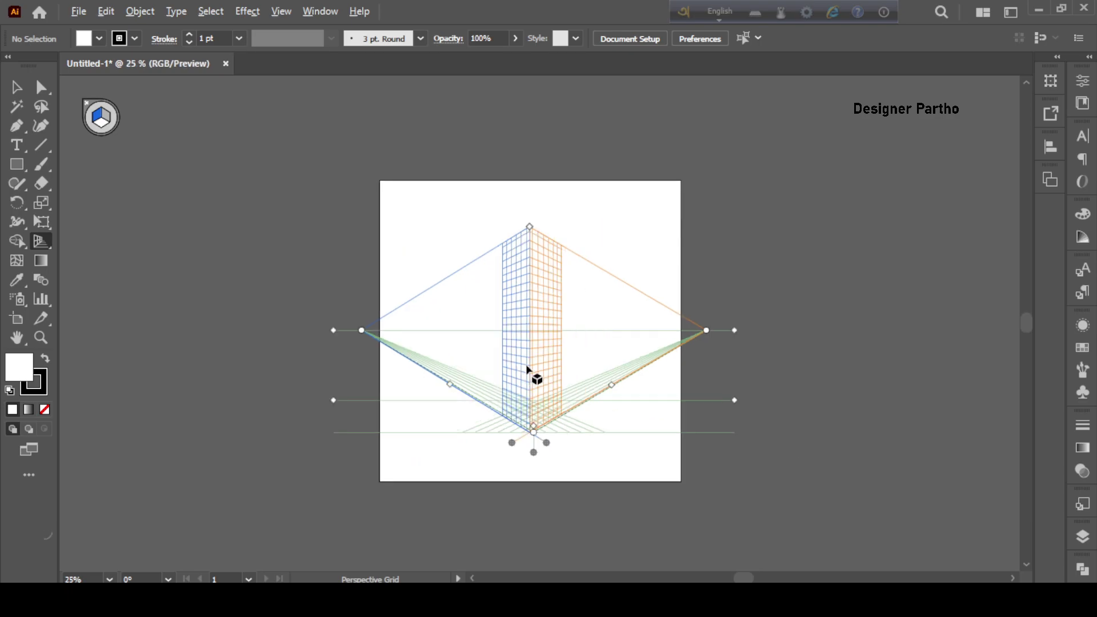
key("ctrl+plus")
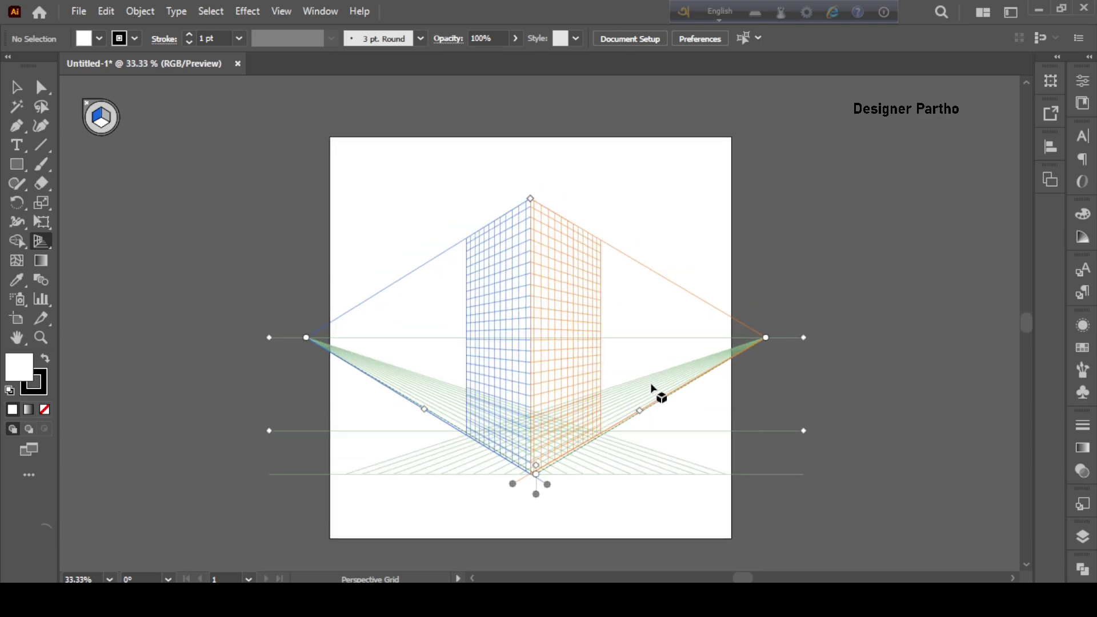
With the Rectangle tool active, set the fill colour to blue 2568ef in the Color Picker.
left_click(18, 171)
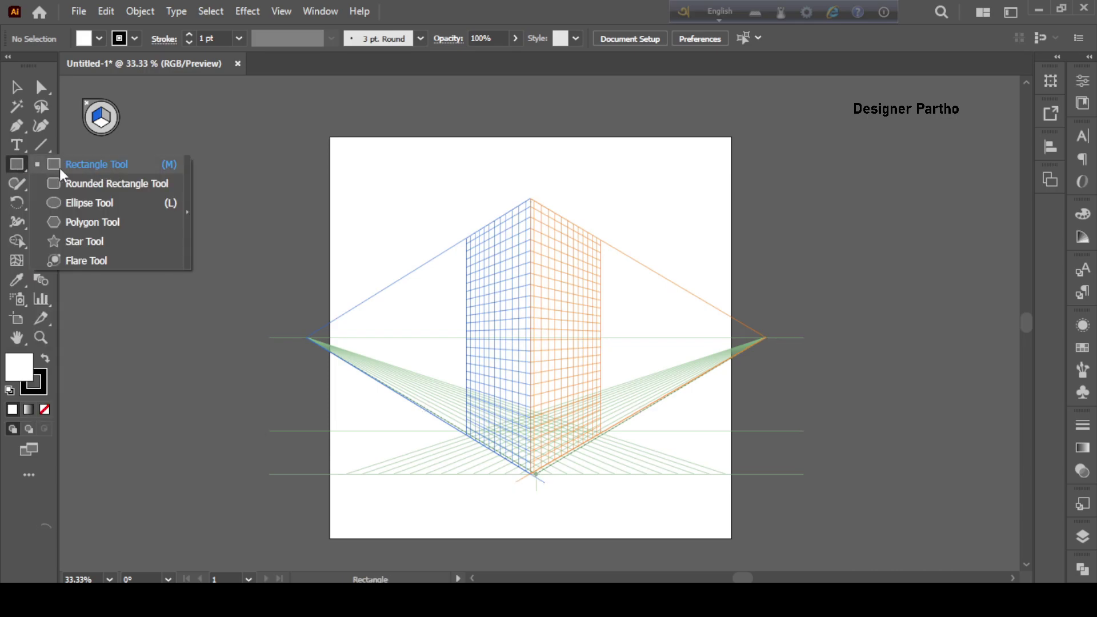
double_click(27, 372)
left_click(846, 299)
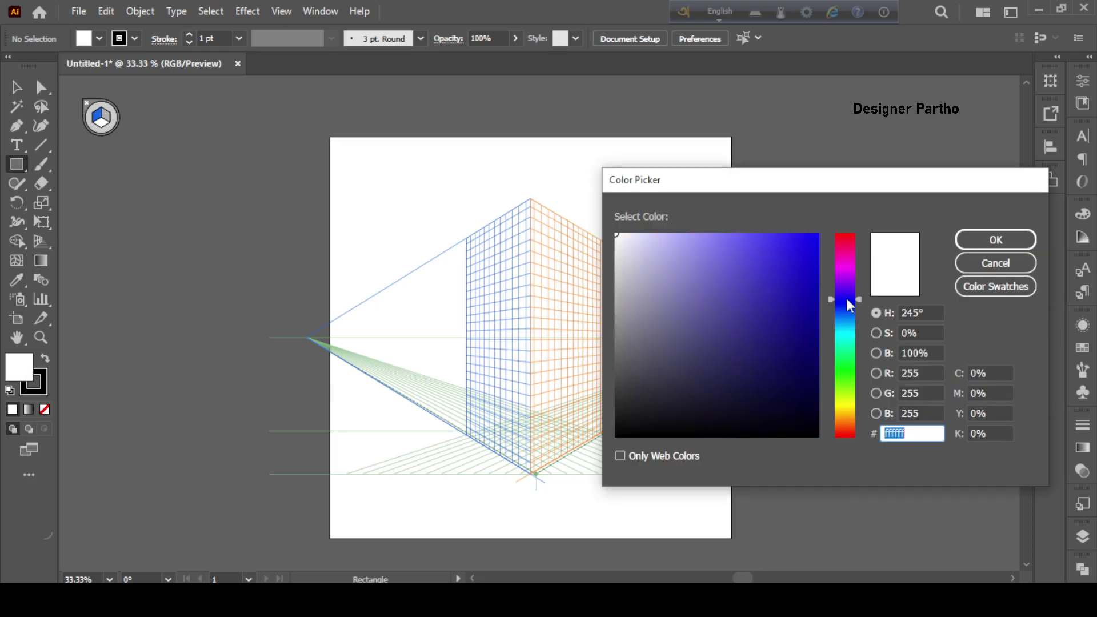
mouse_move(845, 298)
left_mouse_down()
mouse_move(852, 355)
mouse_move(850, 301)
mouse_move(851, 312)
left_mouse_up()
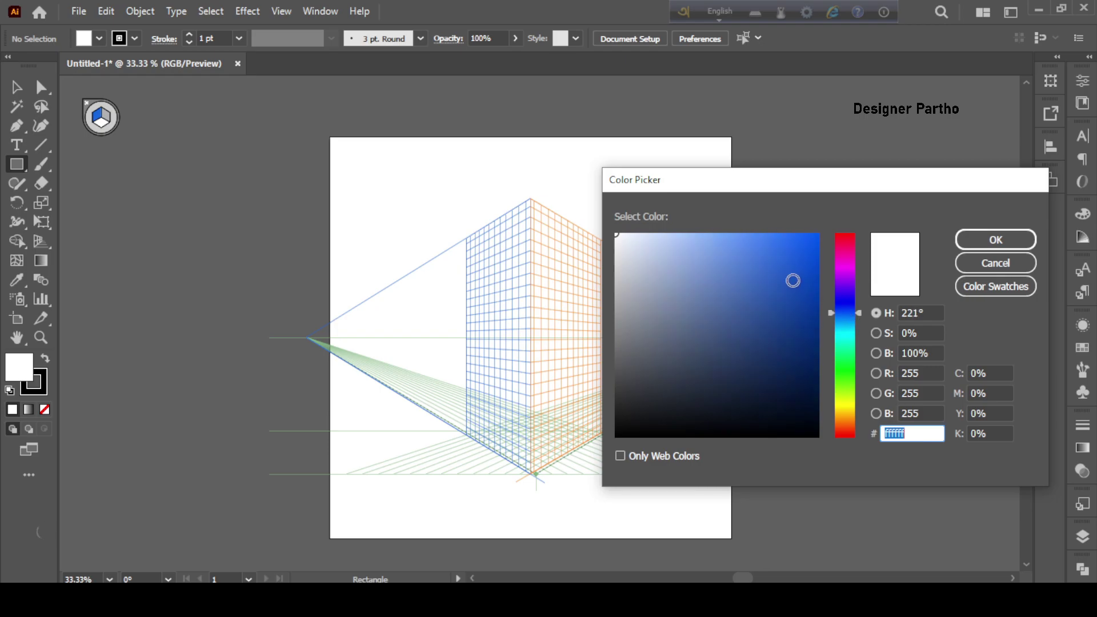
mouse_move(793, 281)
left_mouse_down()
mouse_move(791, 225)
mouse_move(790, 245)
left_mouse_up()
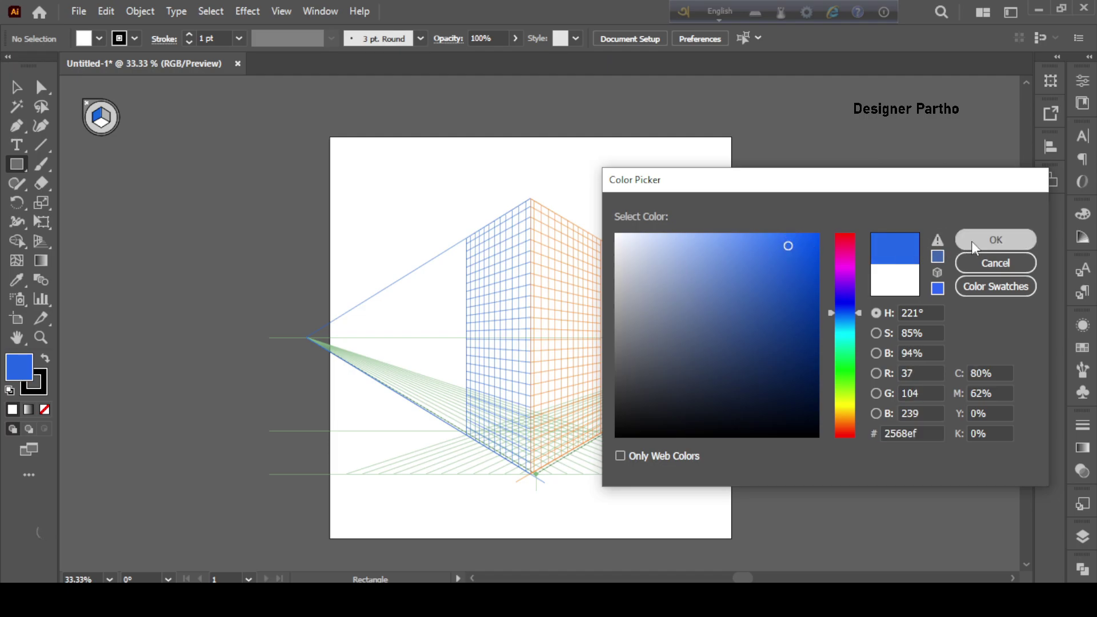
left_click(996, 239)
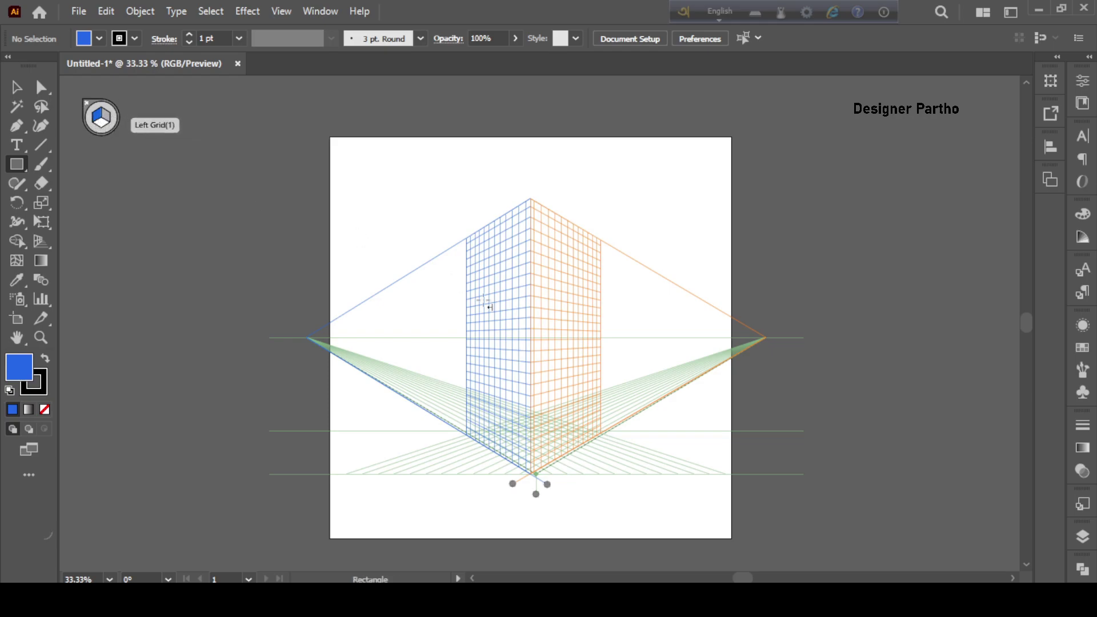
Draw a blue 2568ef rectangle with no stroke on the left perspective plane as the left wall.
left_click(103, 120)
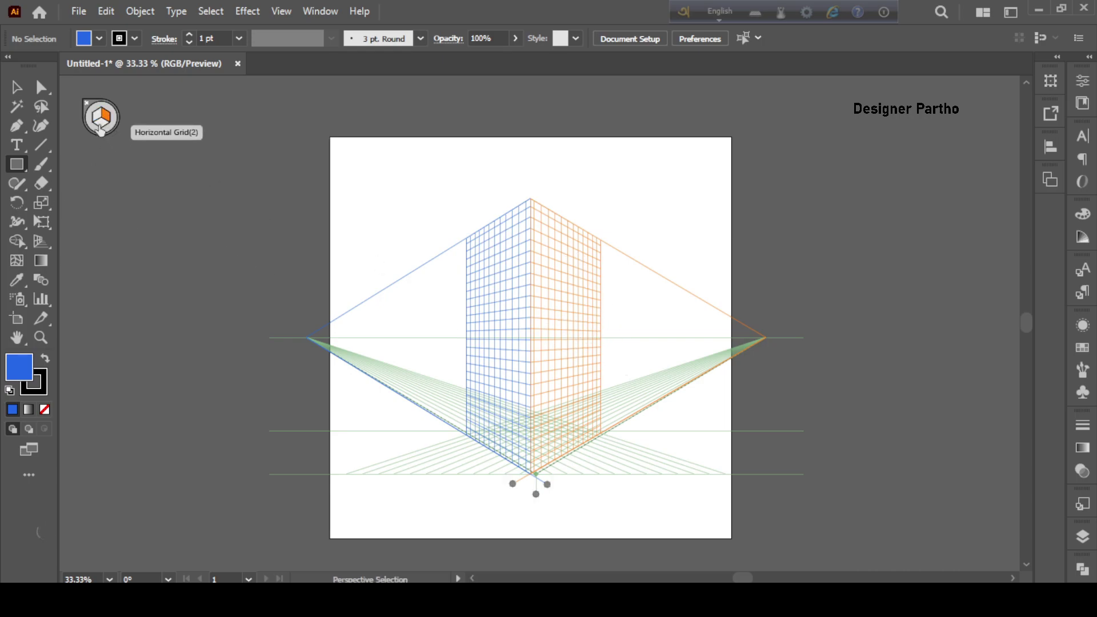
left_click(101, 126)
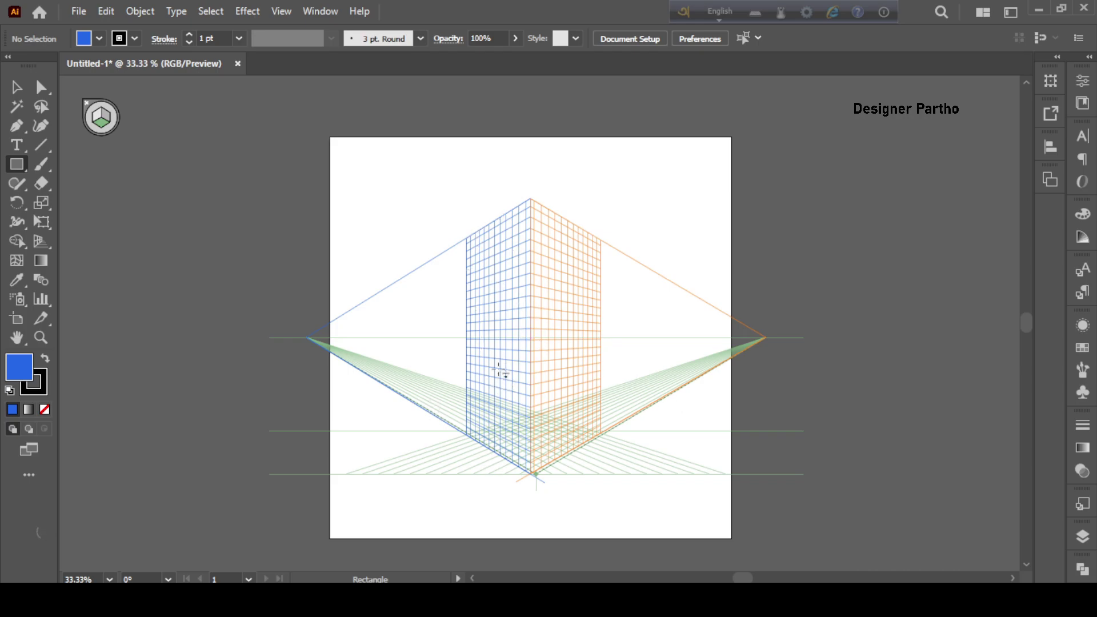
left_click(99, 118)
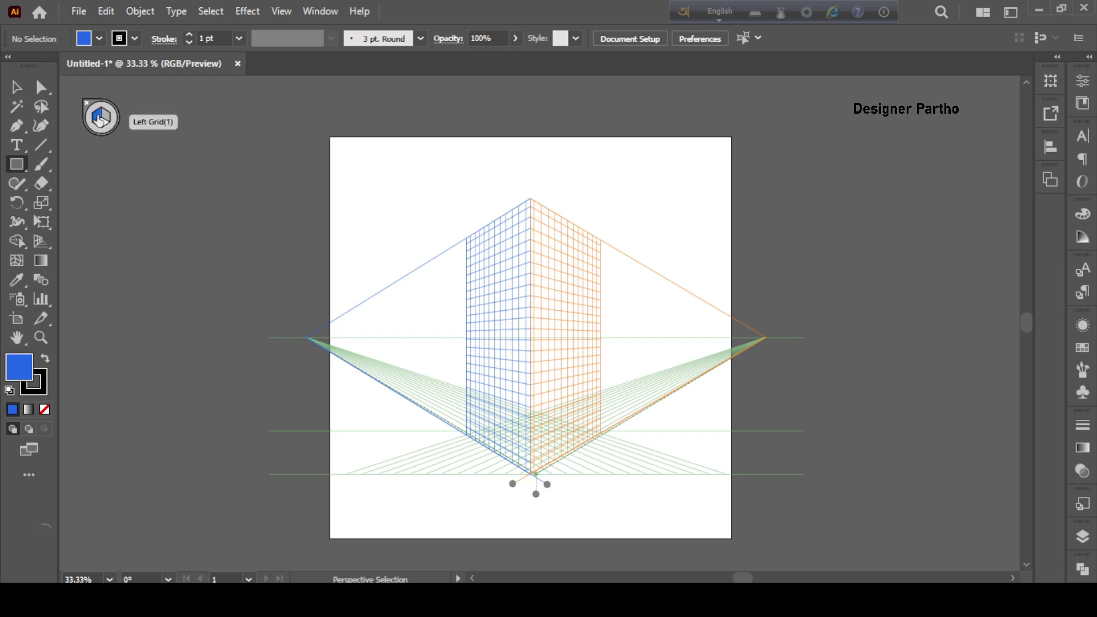
left_click(23, 167)
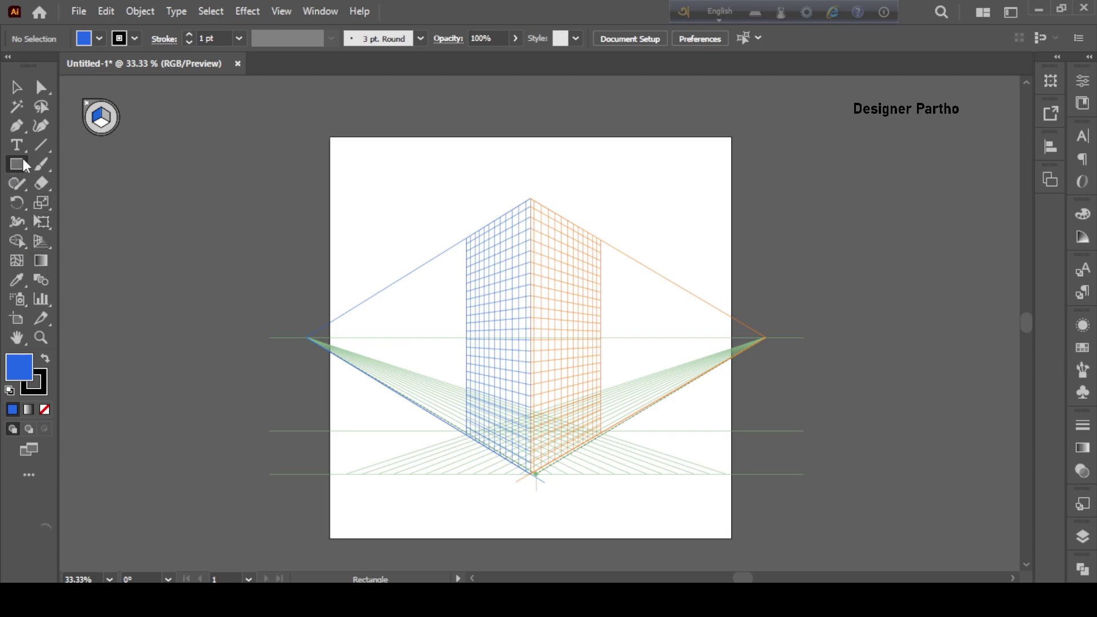
left_click(41, 392)
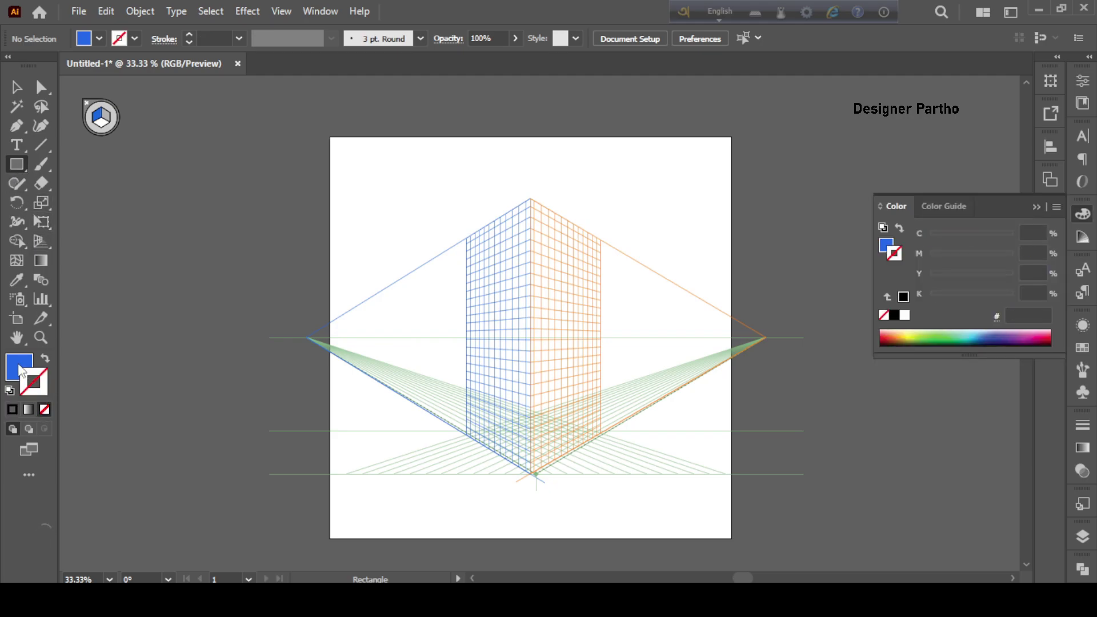
left_click(21, 370)
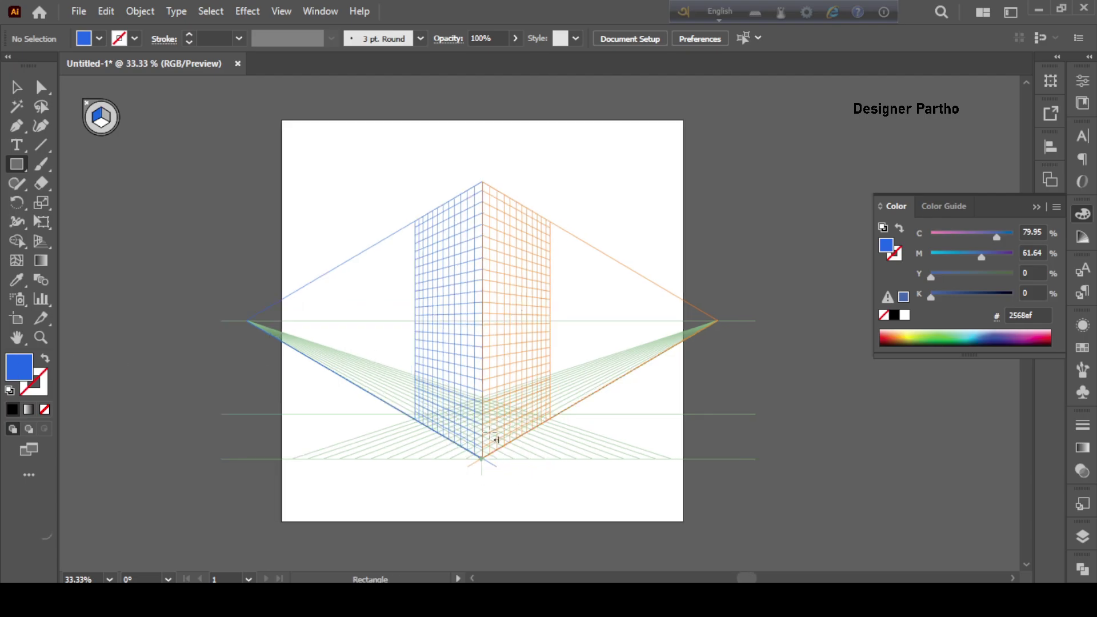
left_click_drag(483, 441, 417, 235)
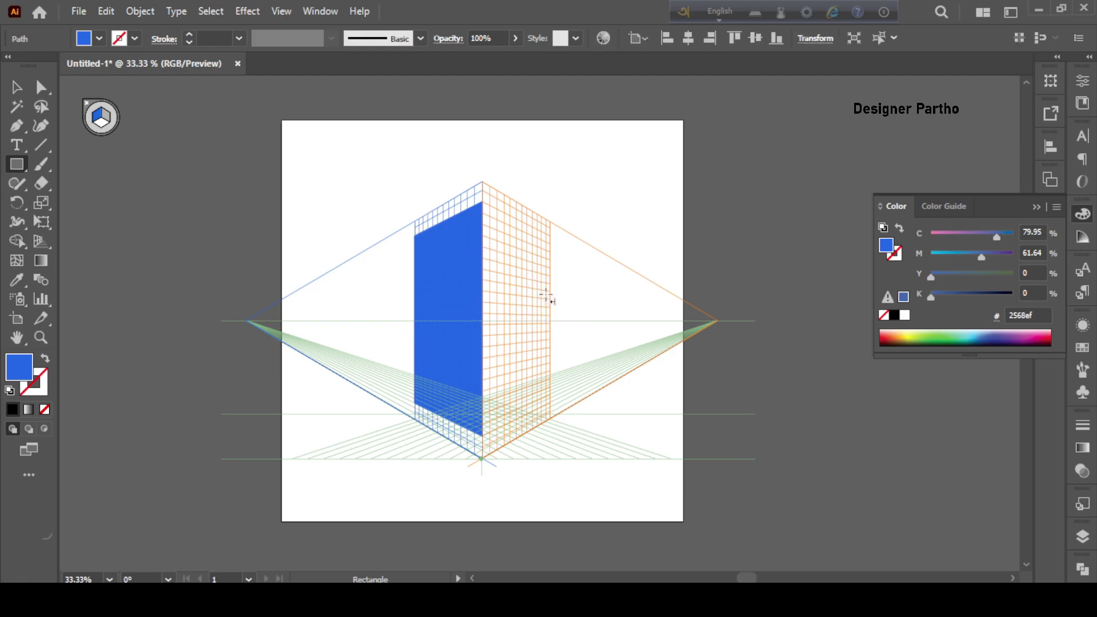
Make the right perspective plane active with the Rectangle tool ready.
key("shift+v")
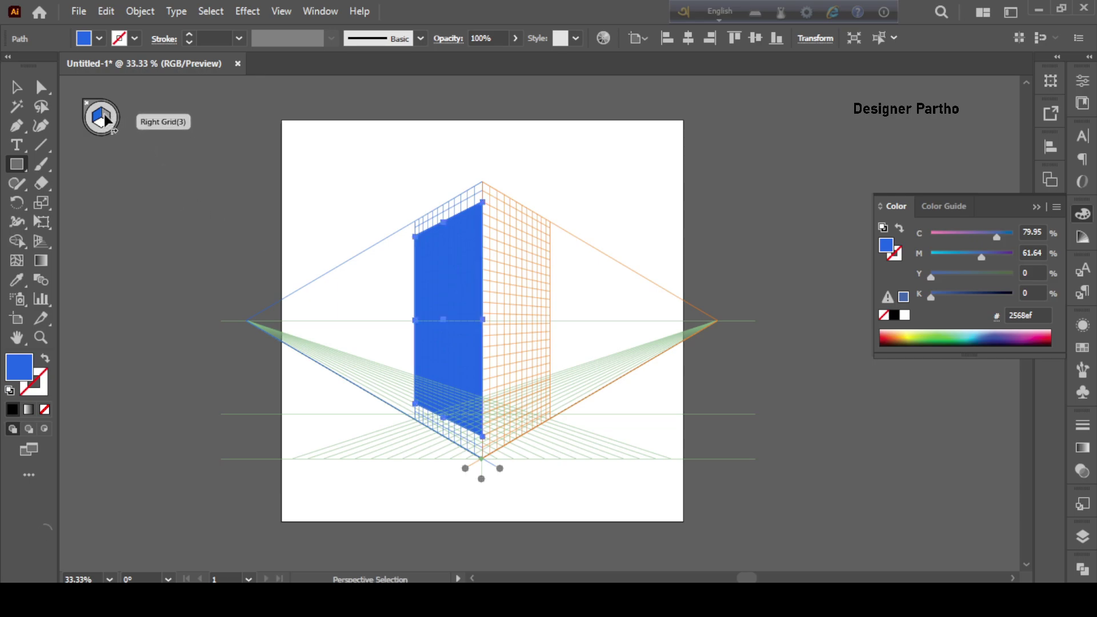
key("ctrl+shift+a")
left_click(107, 121)
key("m")
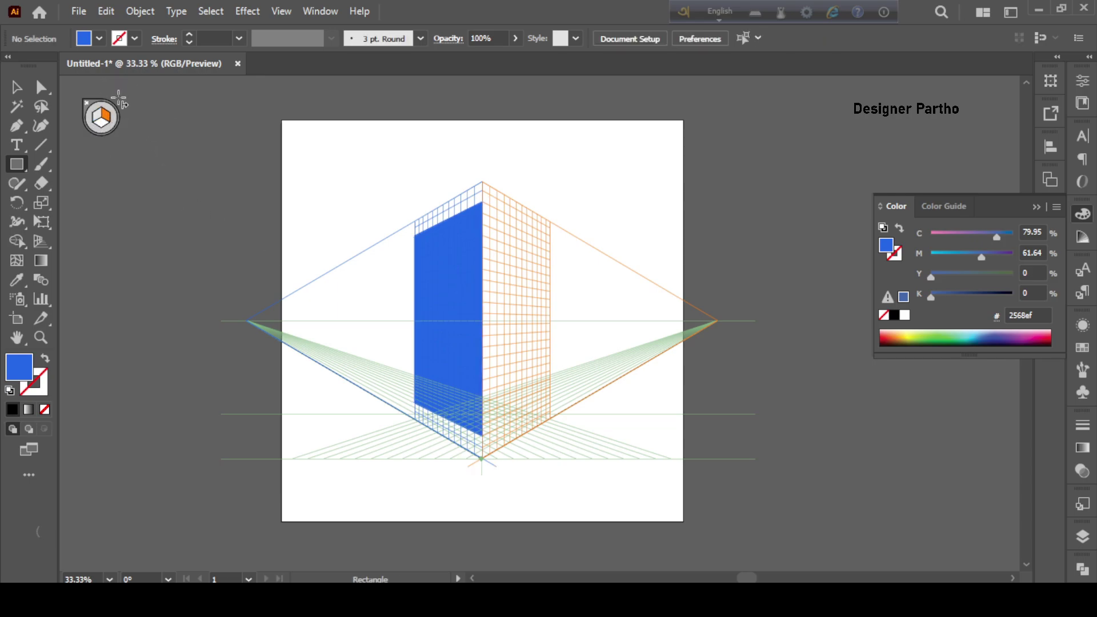
key("shift+v")
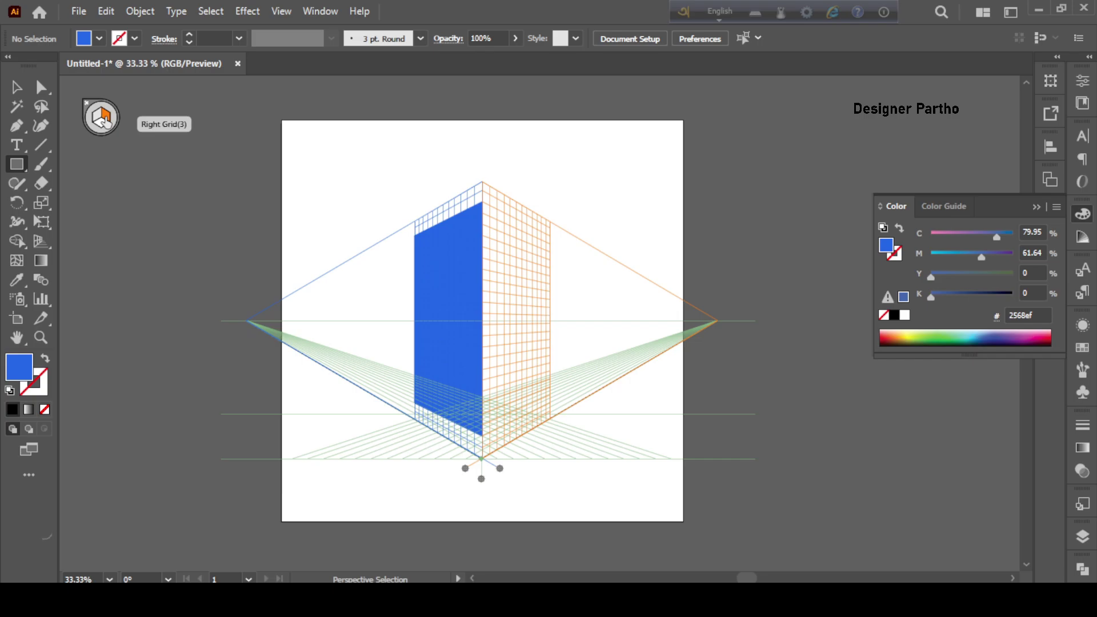
key("m")
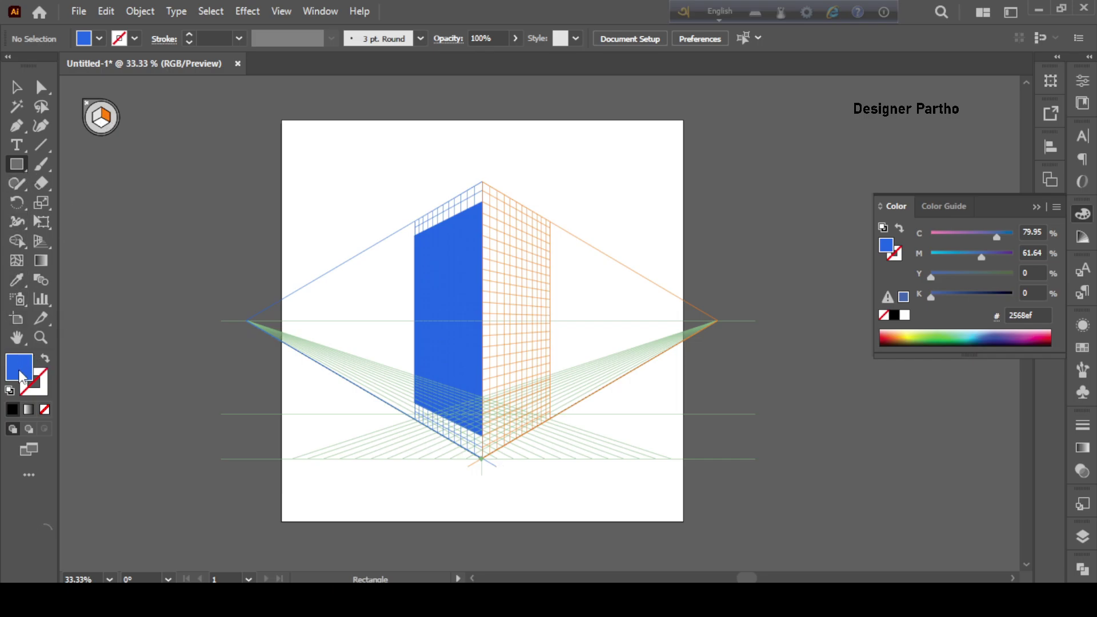
Draw the right face as a darker blue 1b58bc rectangle on the right plane.
double_click(22, 377)
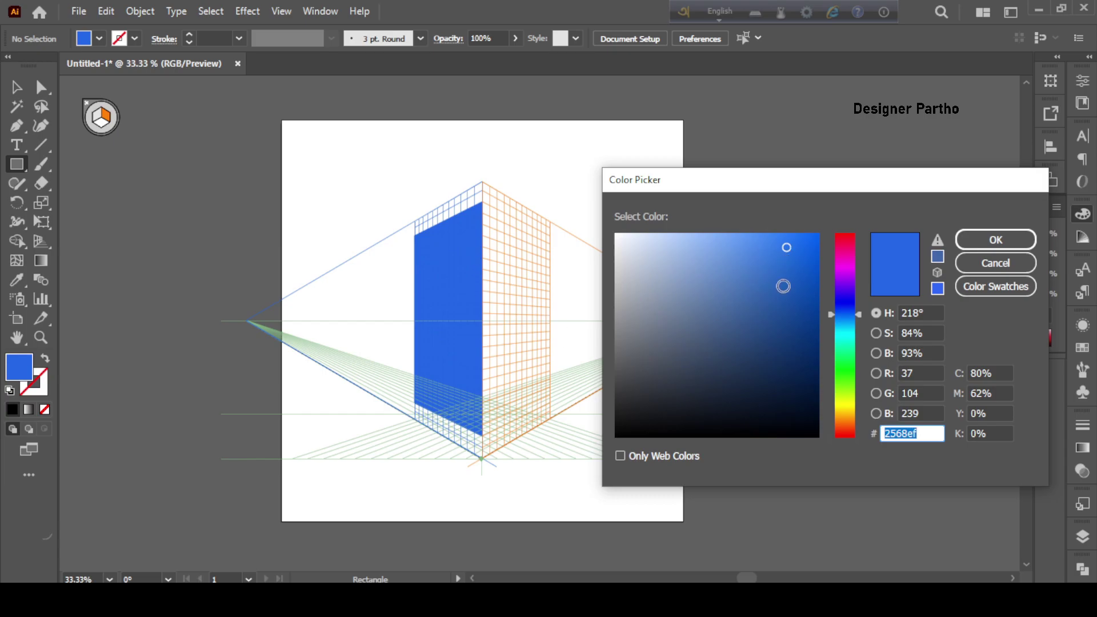
left_click(789, 260)
left_click_drag(790, 260, 793, 281)
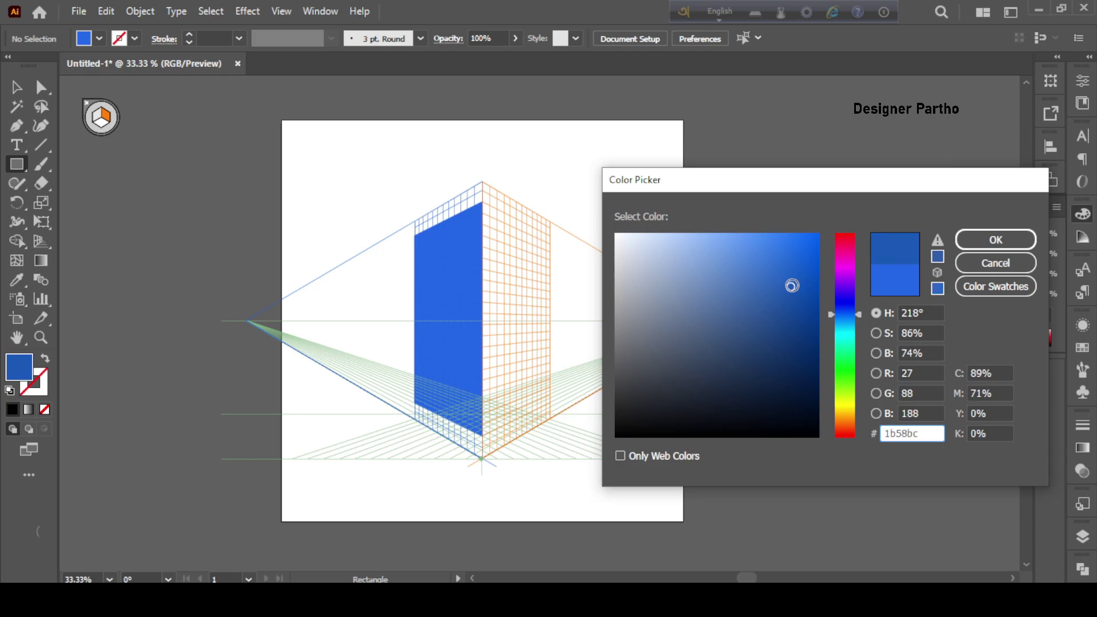
left_click(997, 240)
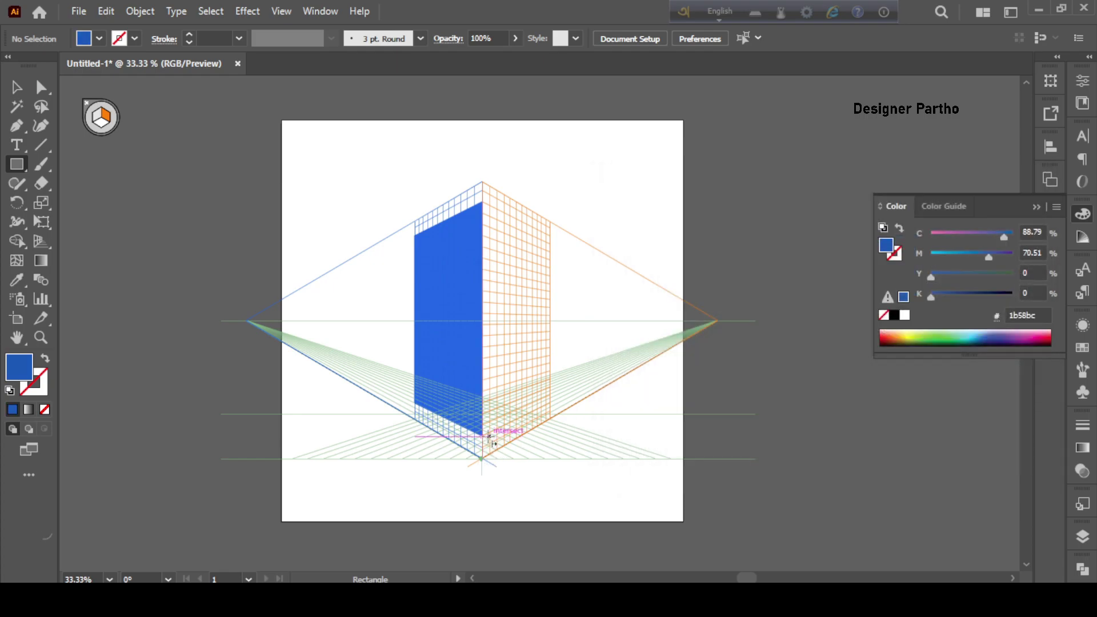
mouse_move(484, 435)
left_mouse_down()
mouse_move(535, 295)
mouse_move(536, 235)
mouse_move(553, 240)
left_mouse_up()
Zoom in on the building's corner and switch to the Perspective Selection Tool.
scroll(497, 194, "up", 3)
scroll(498, 195, "down", 1)
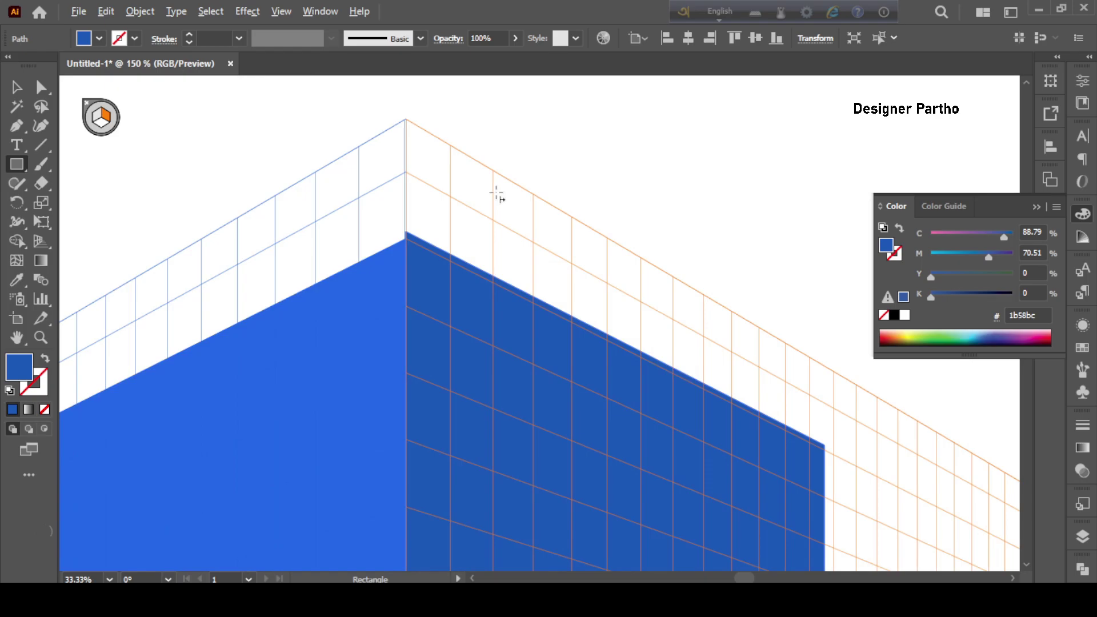
scroll(482, 212, "down", 1)
scroll(486, 217, "down", 2)
scroll(551, 286, "down", 1)
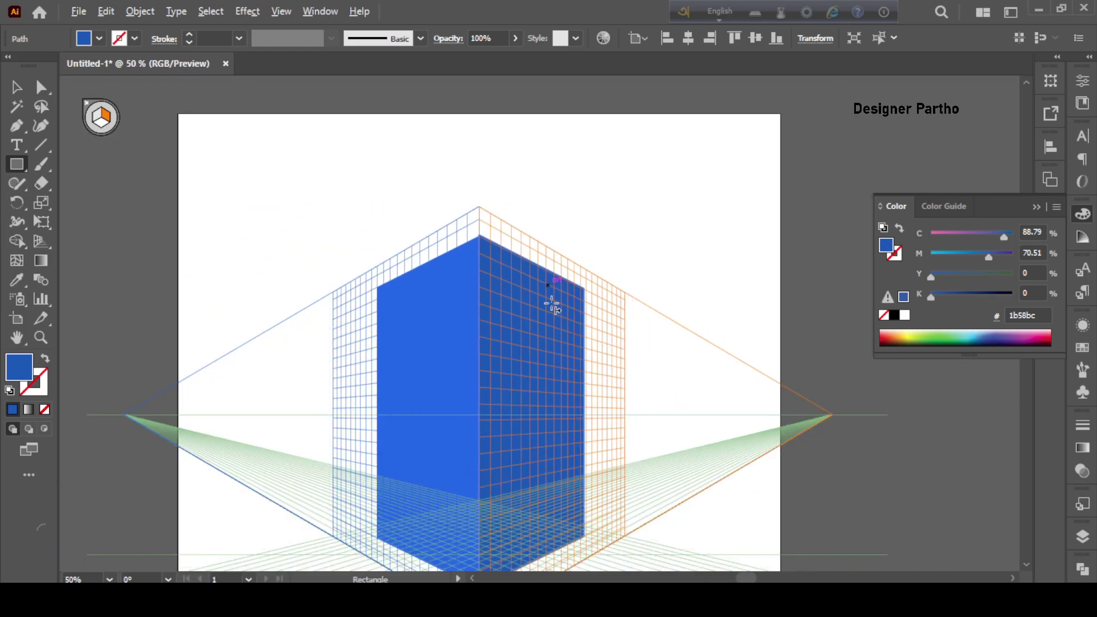
scroll(549, 305, "up", 1)
scroll(540, 301, "down", 1)
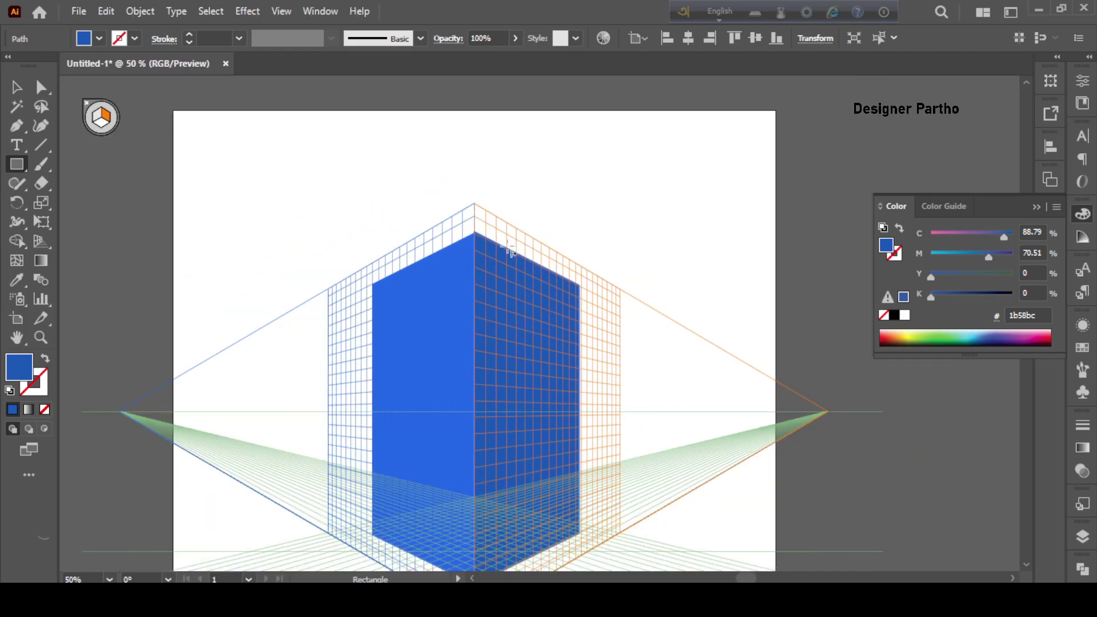
scroll(509, 252, "up", 5)
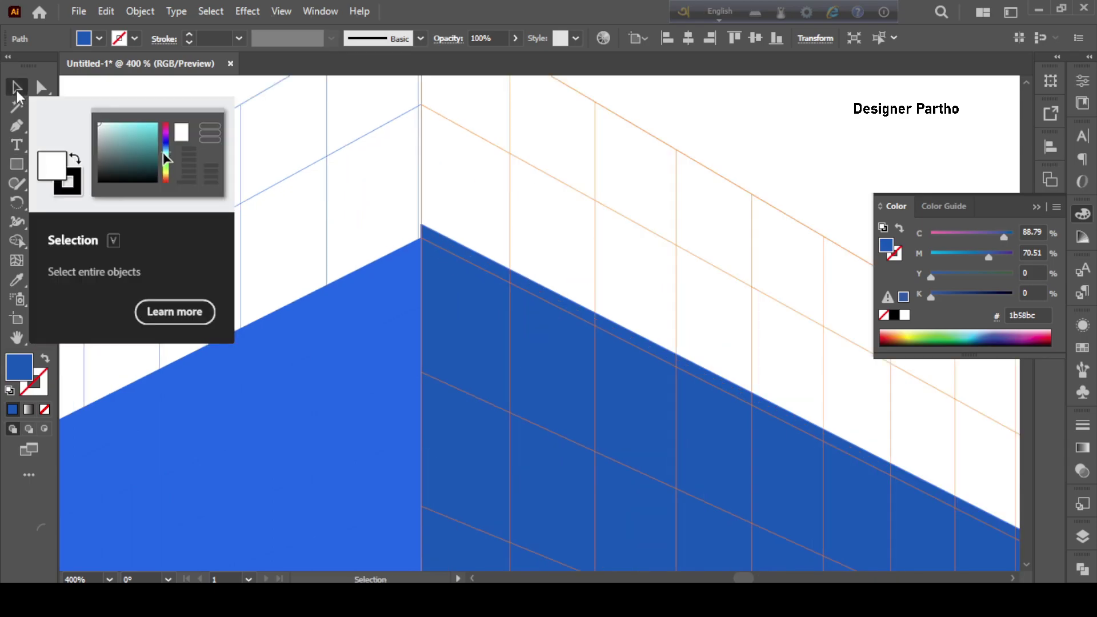
key("a")
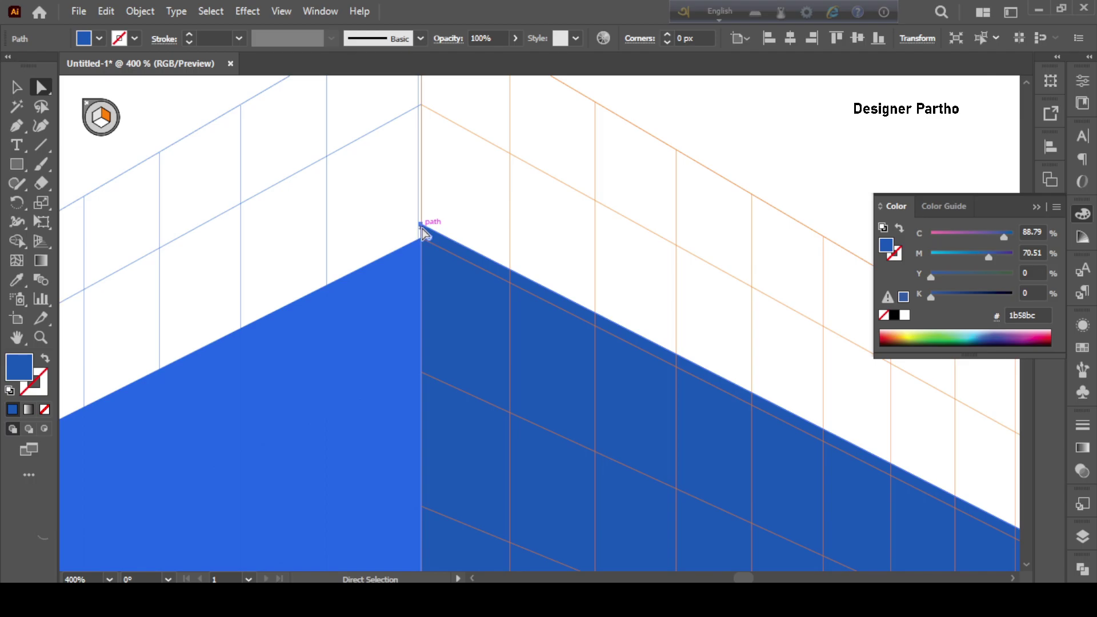
scroll(497, 291, "down", 1)
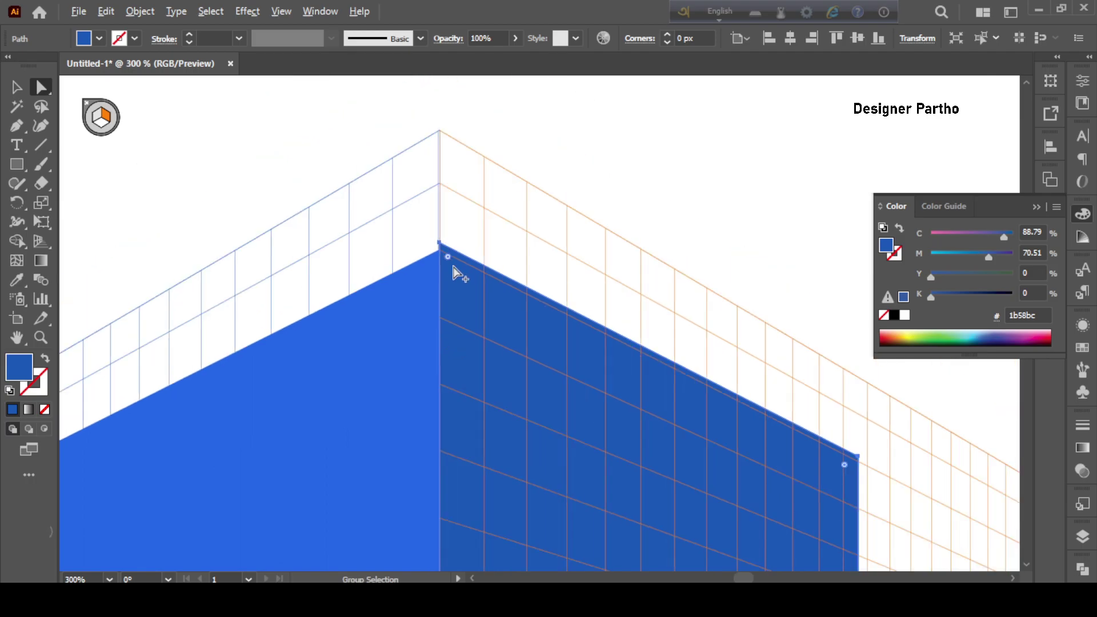
scroll(455, 266, "down", 1)
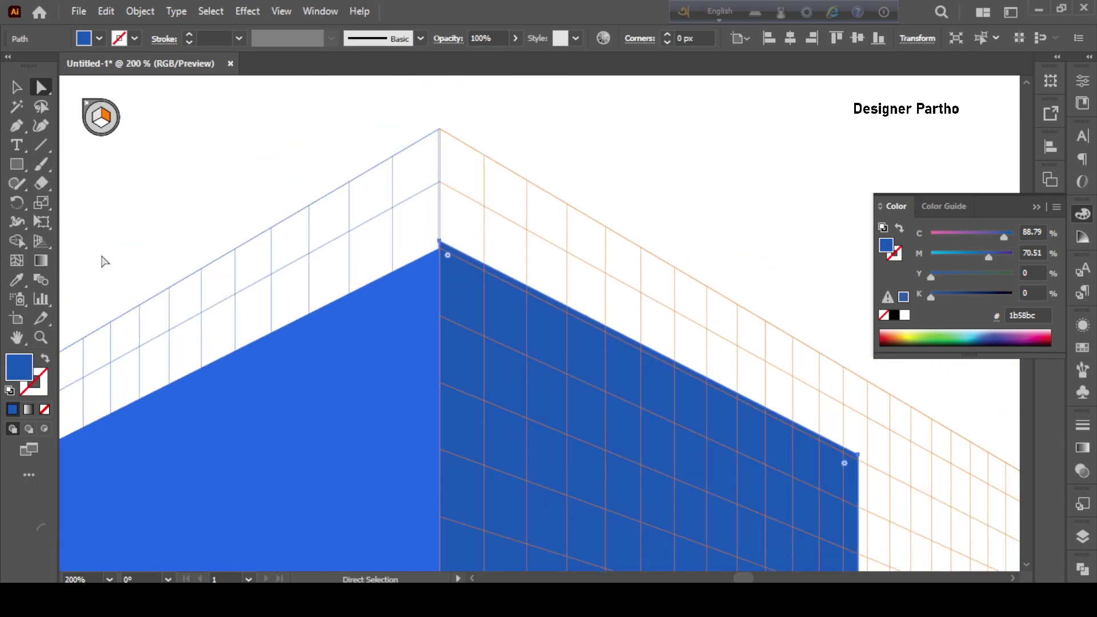
left_click_drag(41, 241, 180, 266)
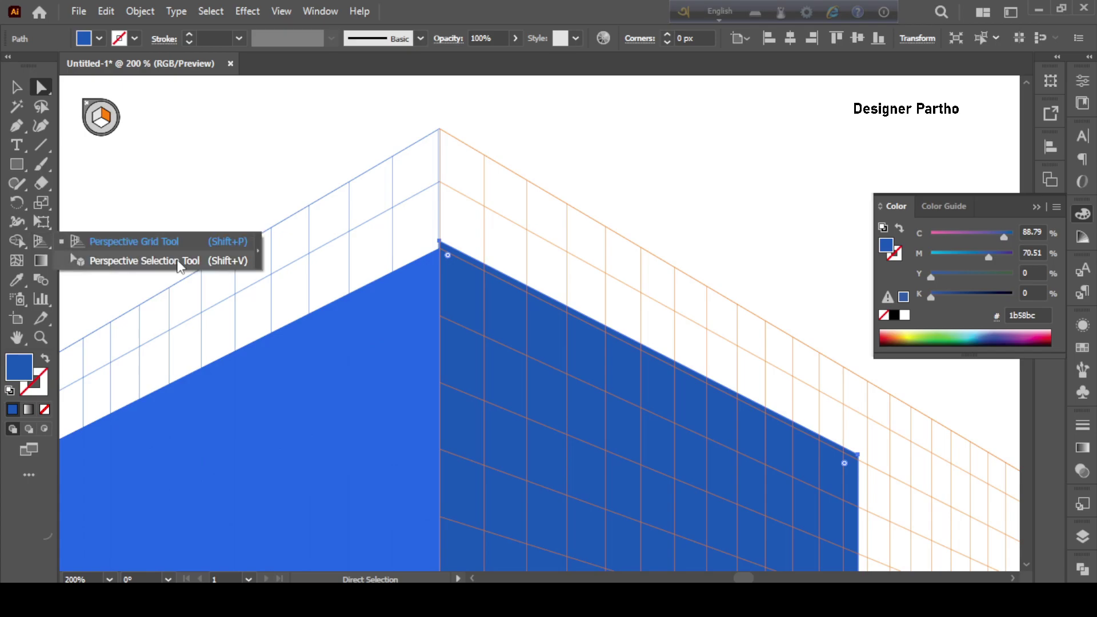
left_click(127, 263)
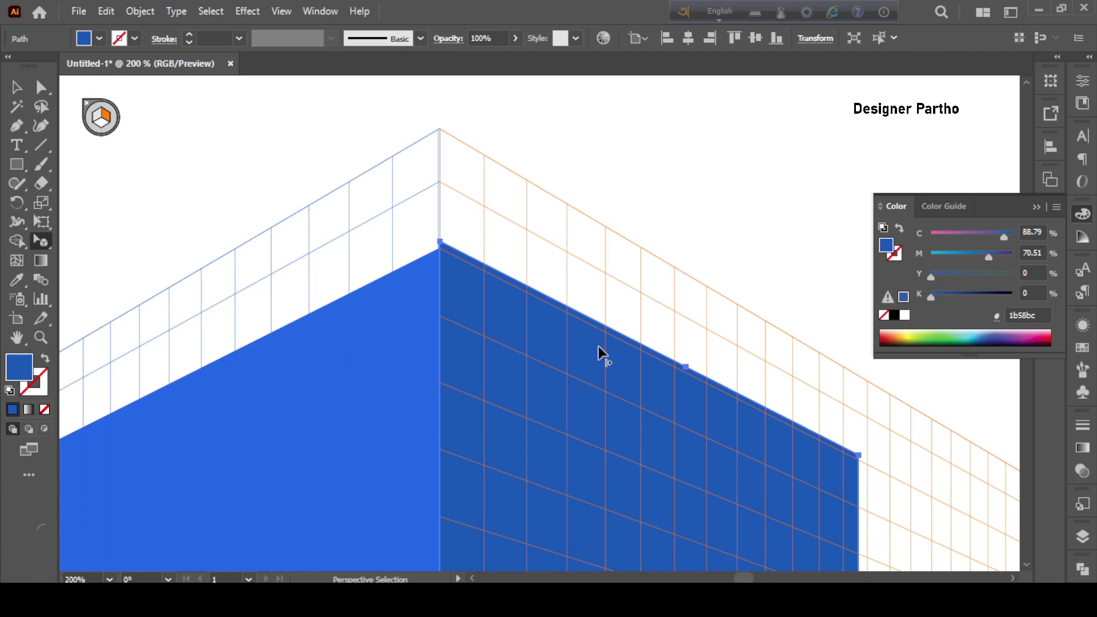
scroll(493, 263, "down", 3)
scroll(478, 262, "down", 2)
scroll(456, 245, "up", 3)
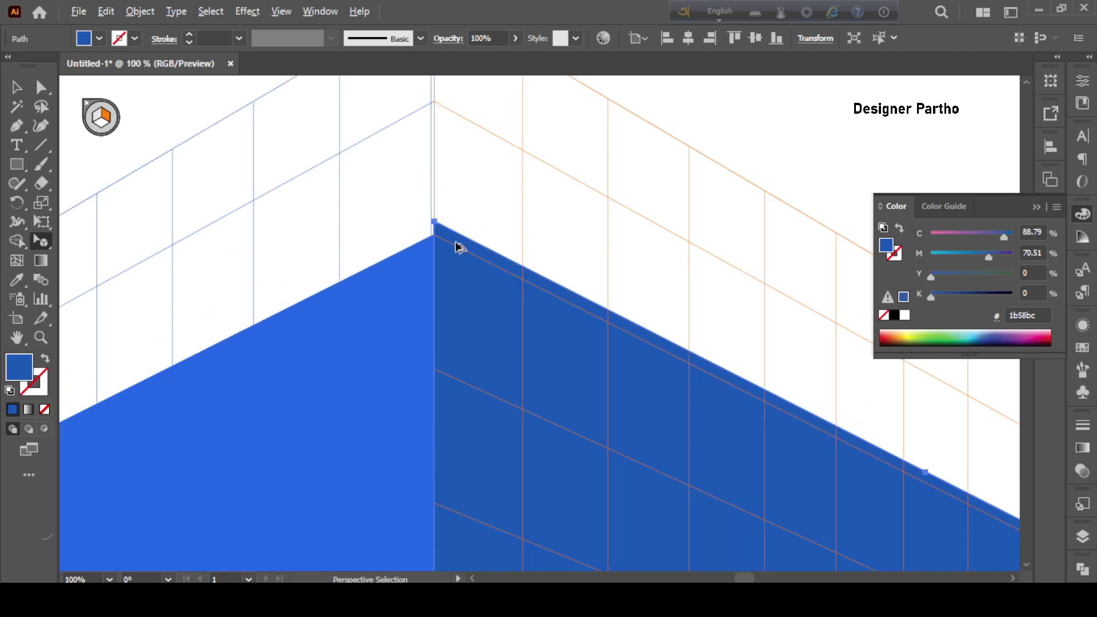
scroll(456, 245, "up", 3)
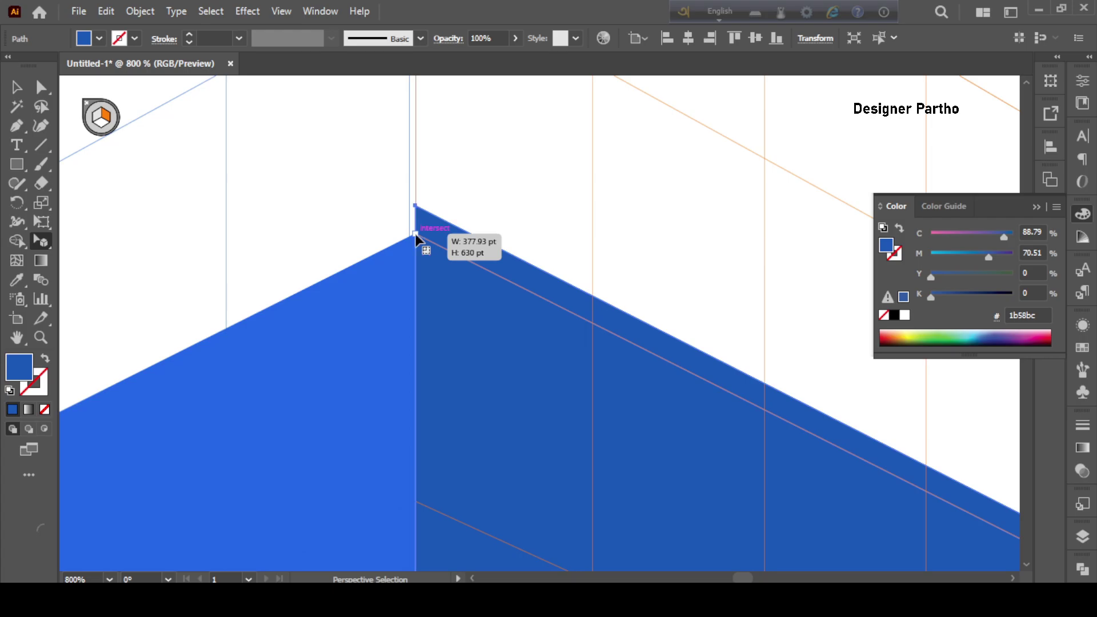
Snap the right face's top and bottom corners to the left face, then hide the grid.
left_click_drag(415, 235, 412, 236)
scroll(517, 363, "down", 3)
scroll(606, 338, "down", 3)
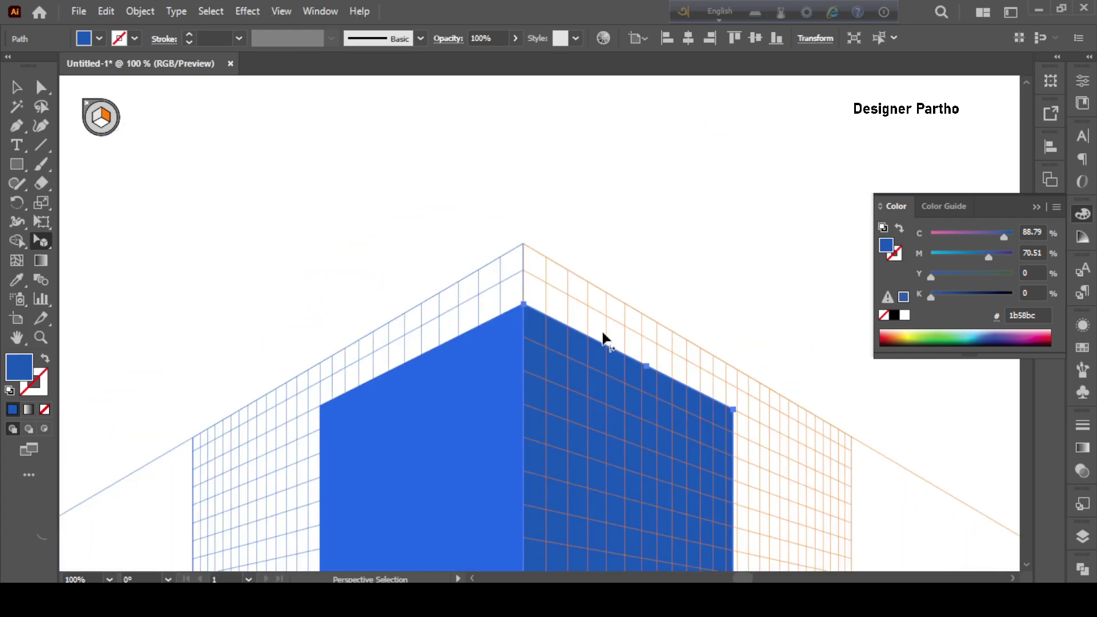
scroll(521, 394, "down", 3)
scroll(521, 394, "down", 2)
scroll(539, 393, "down", 2)
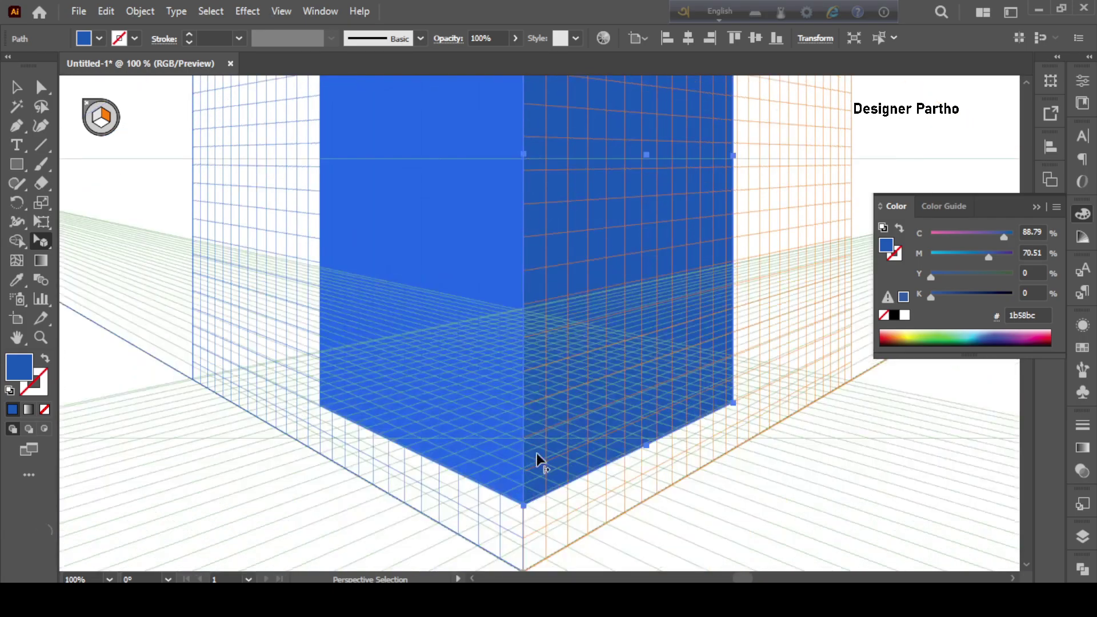
scroll(532, 527, "up", 4)
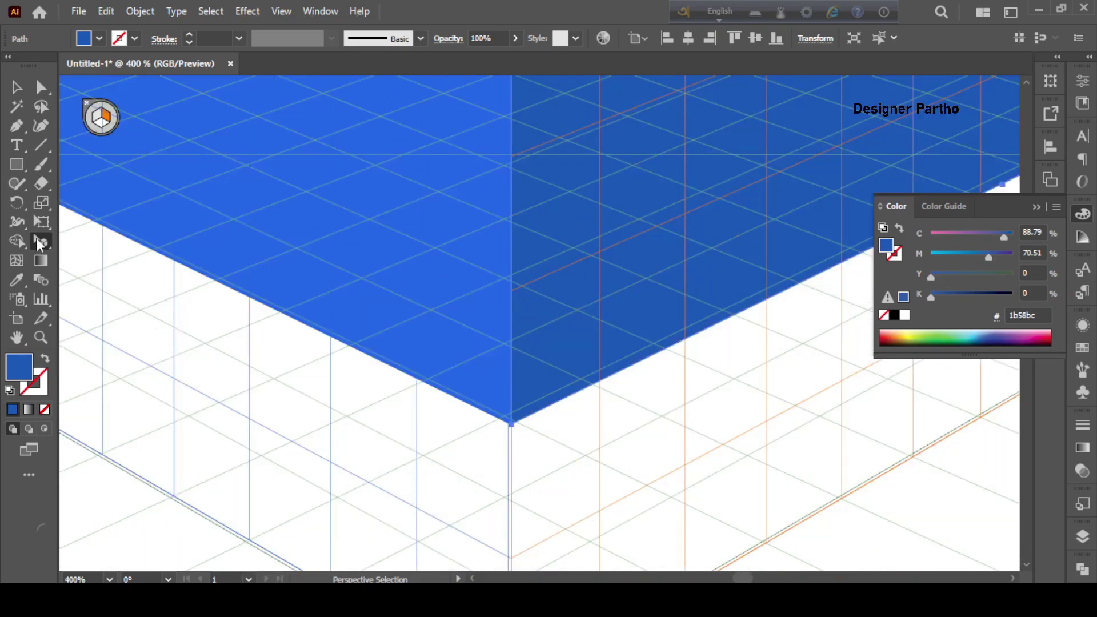
left_click_drag(40, 244, 122, 267)
mouse_move(514, 433)
left_mouse_down()
mouse_move(543, 391)
mouse_move(516, 431)
left_mouse_up()
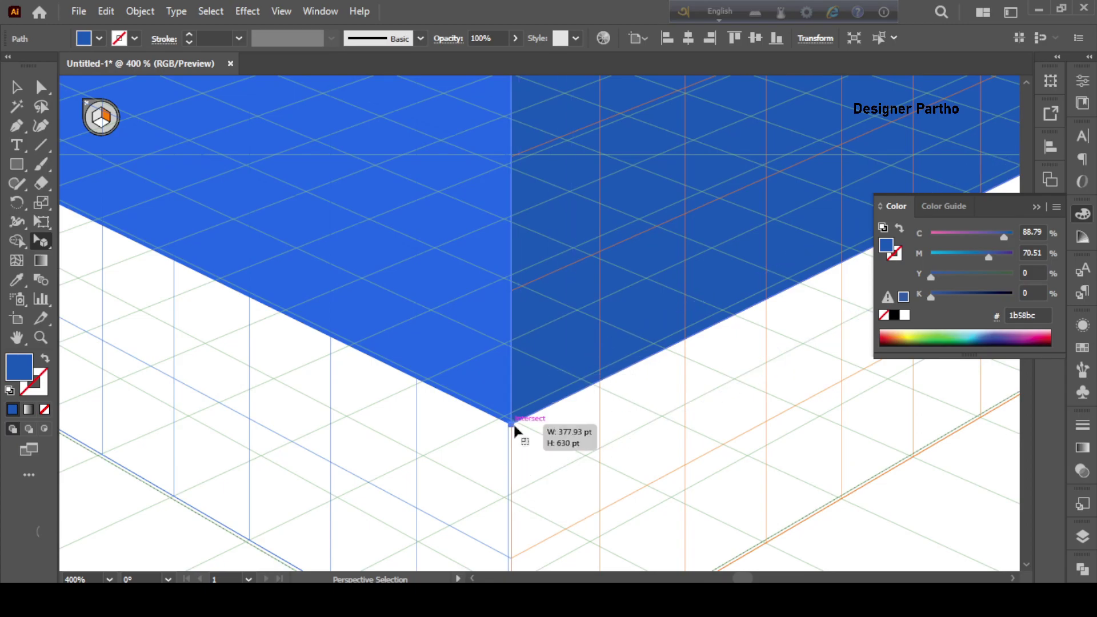
key("ctrl+0")
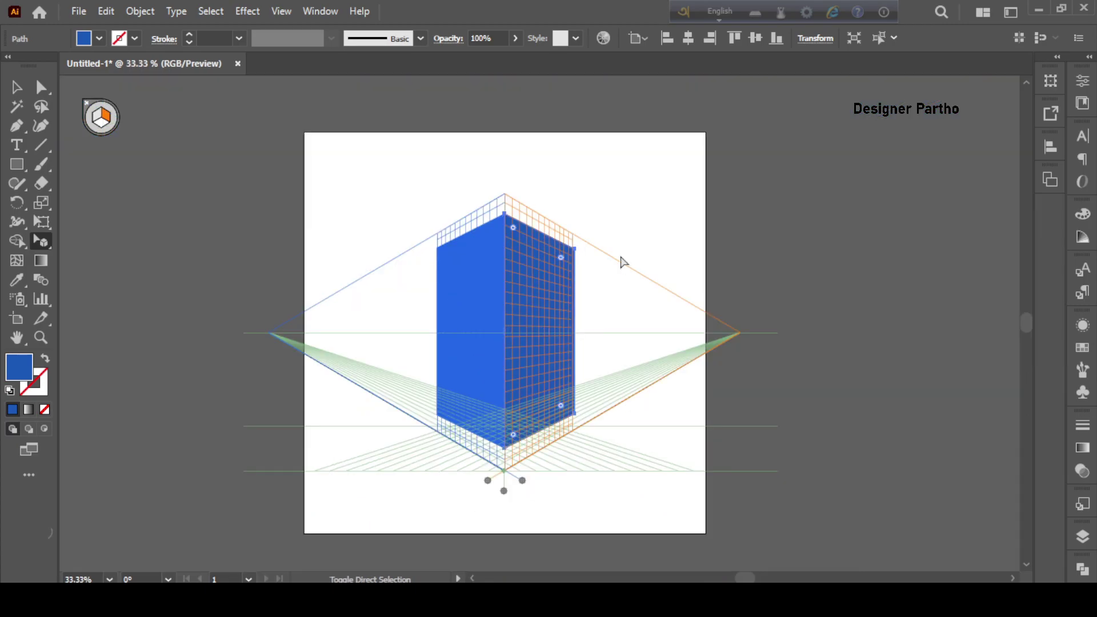
key("ctrl+shift+i")
key("v")
left_click(598, 232)
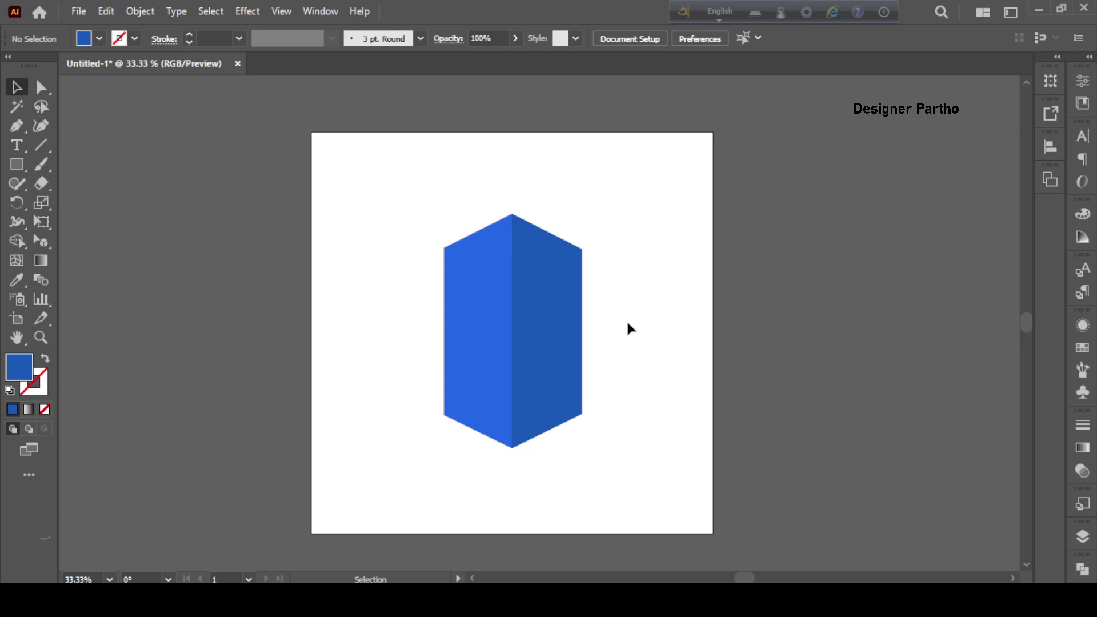
key("ctrl+shift+i")
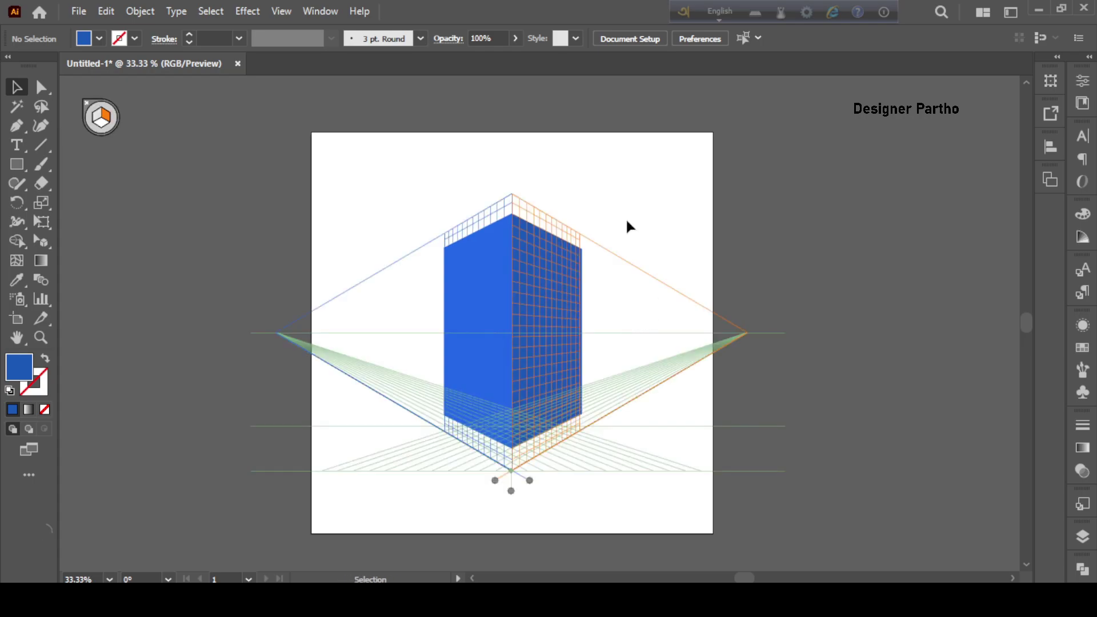
key("ctrl+minus")
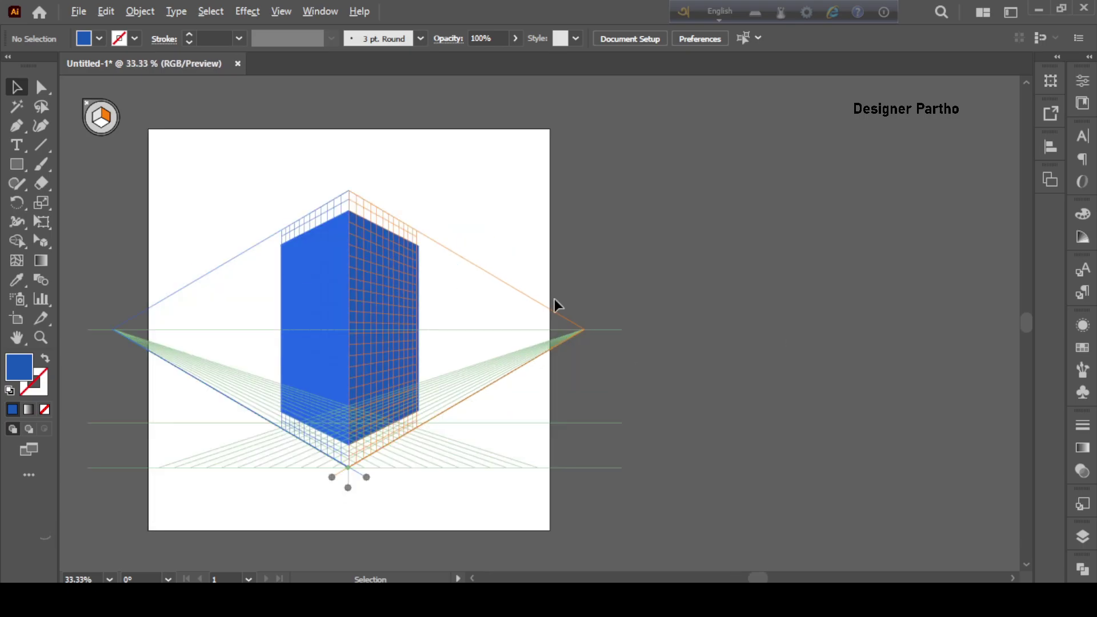
scroll(555, 299, "down", 1)
scroll(286, 260, "up", 3)
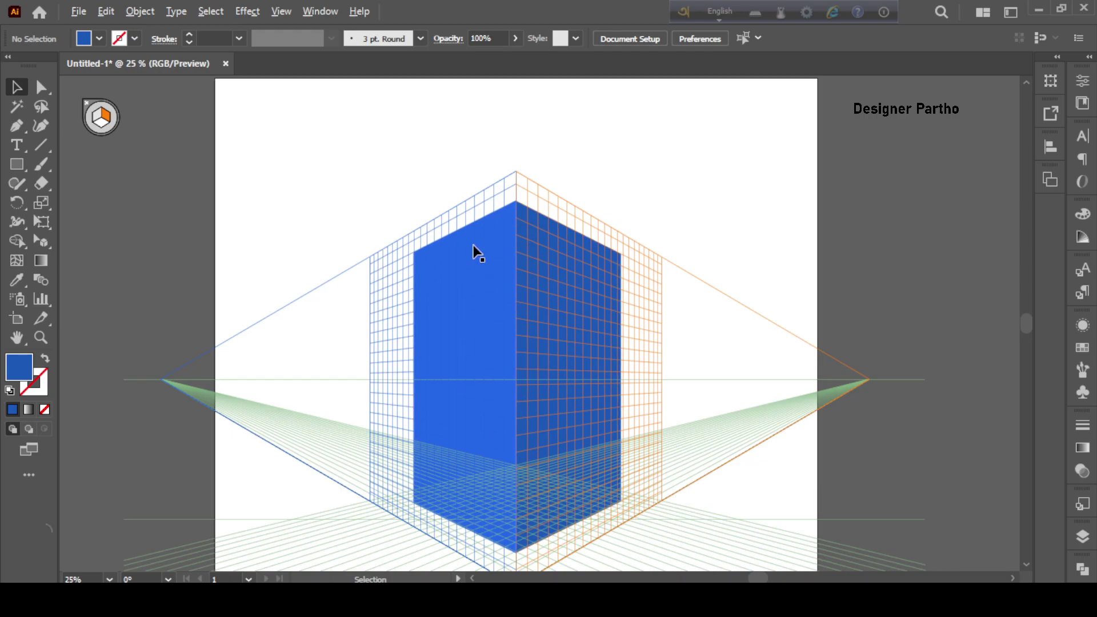
scroll(451, 248, "down", 1)
scroll(450, 251, "down", 1)
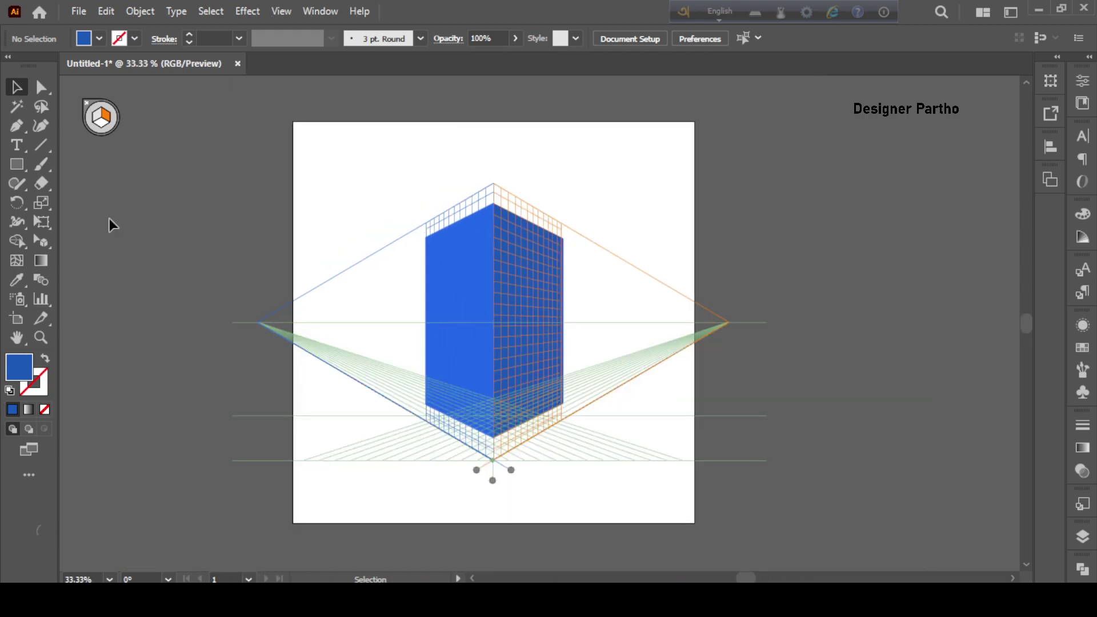
left_click(17, 164)
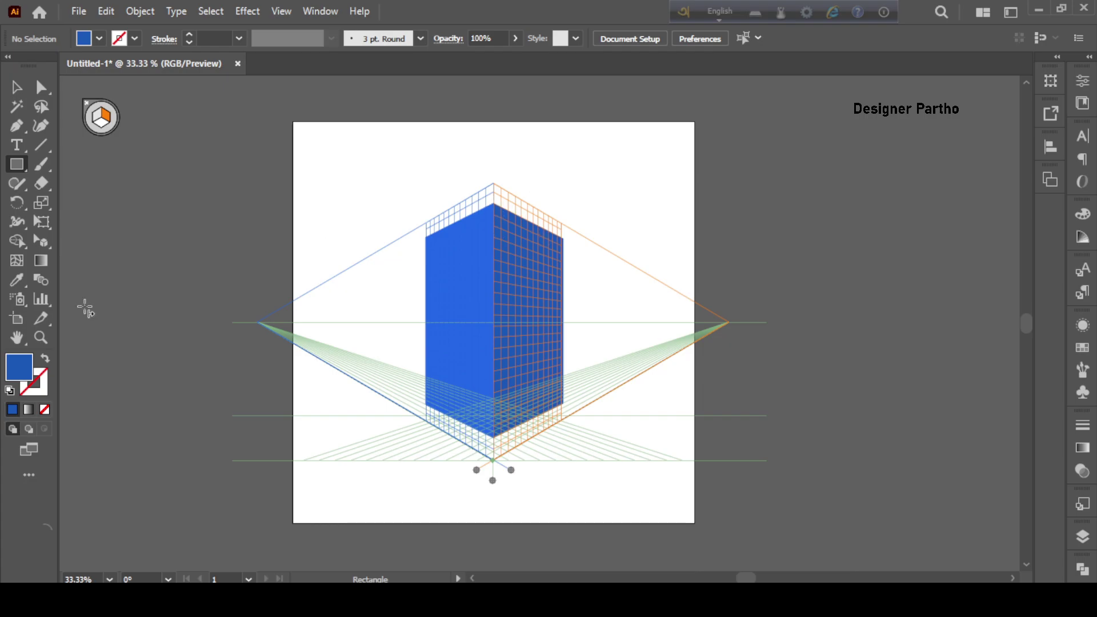
Set the fill to dark navy and draw a band across the top of the left face.
double_click(26, 375)
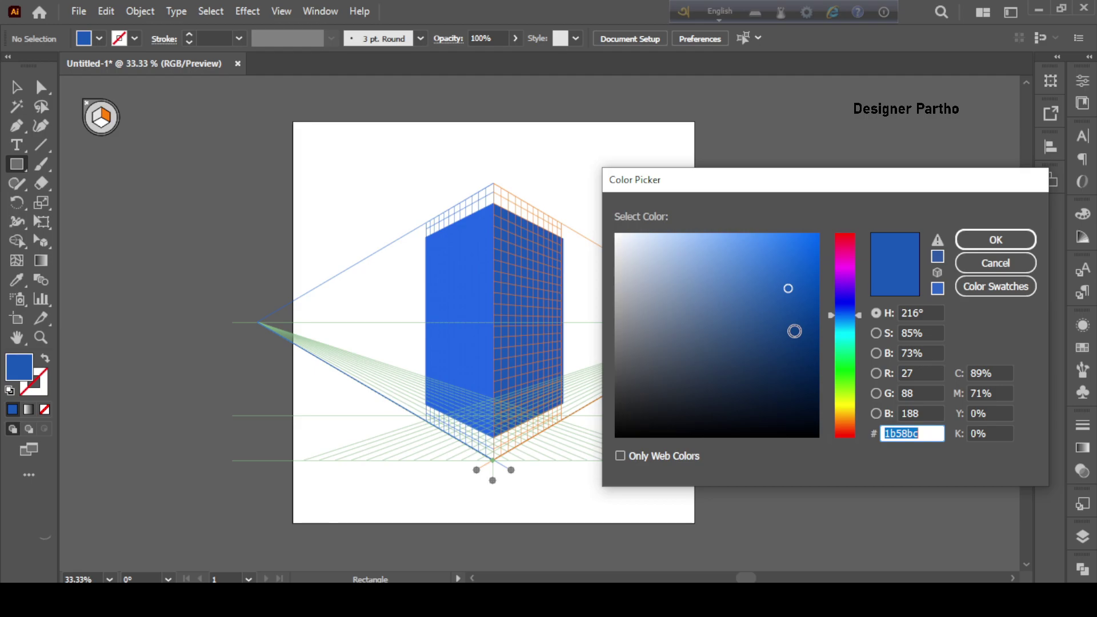
left_click_drag(795, 331, 784, 369)
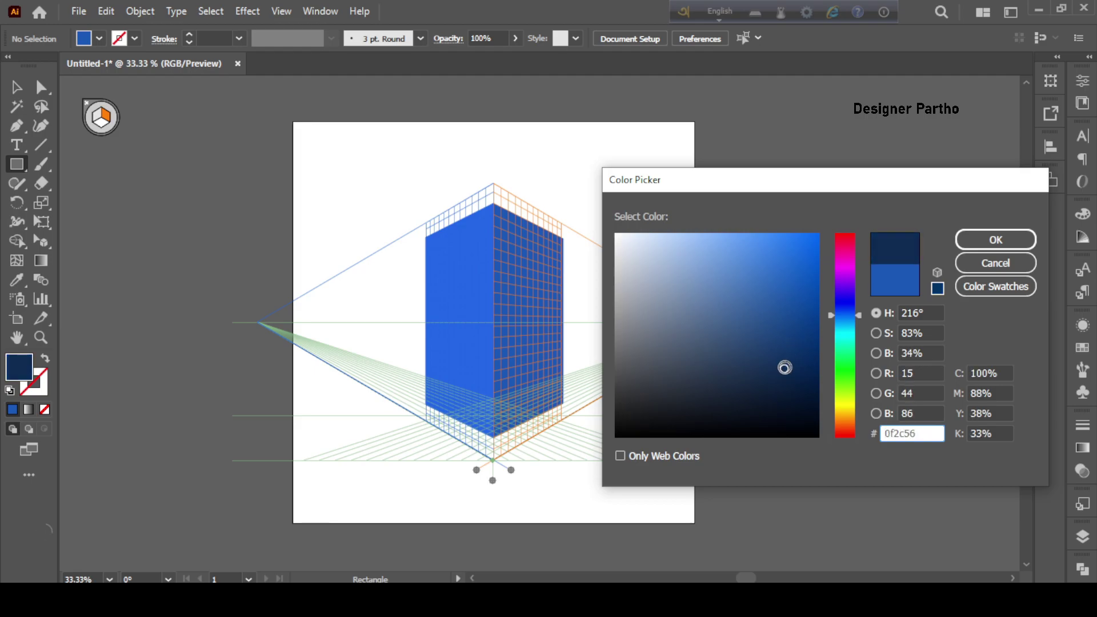
left_click(996, 240)
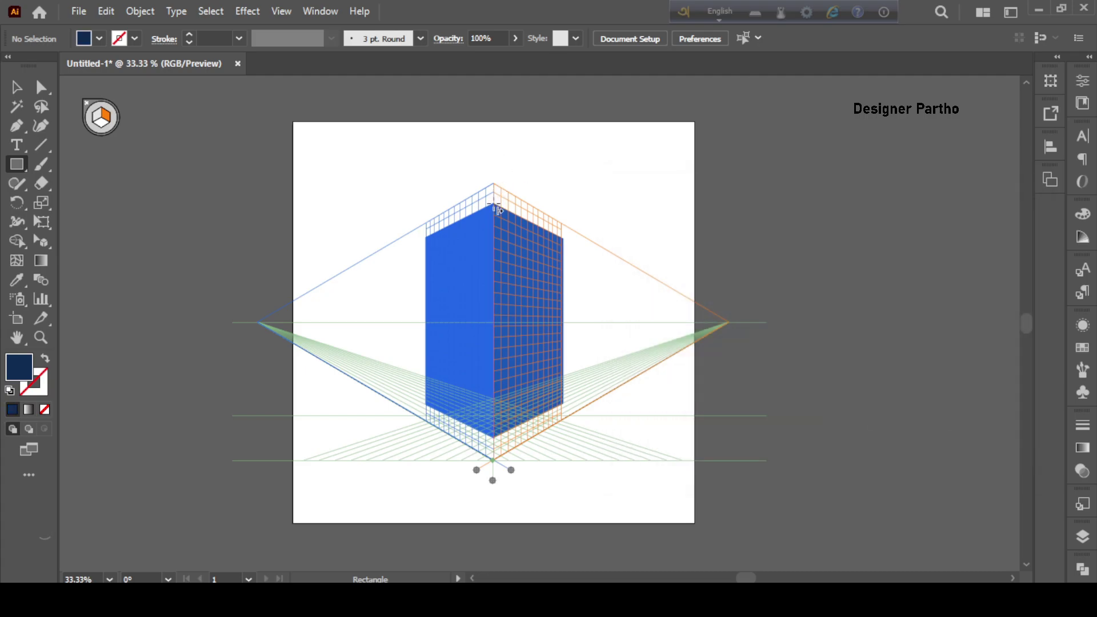
left_click_drag(494, 207, 445, 216)
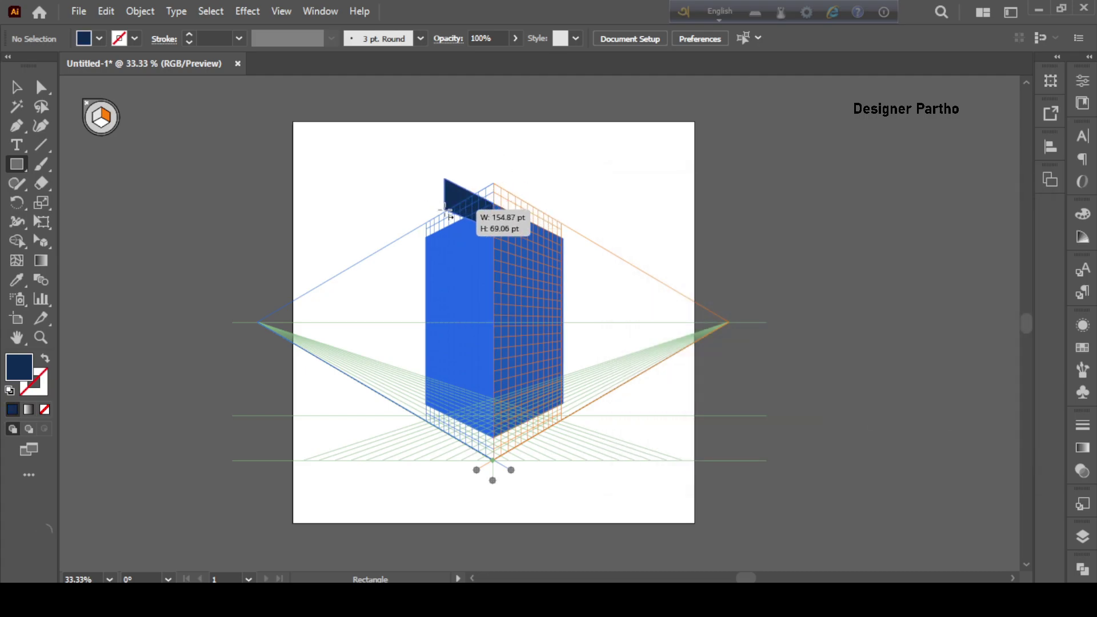
key("ctrl+z")
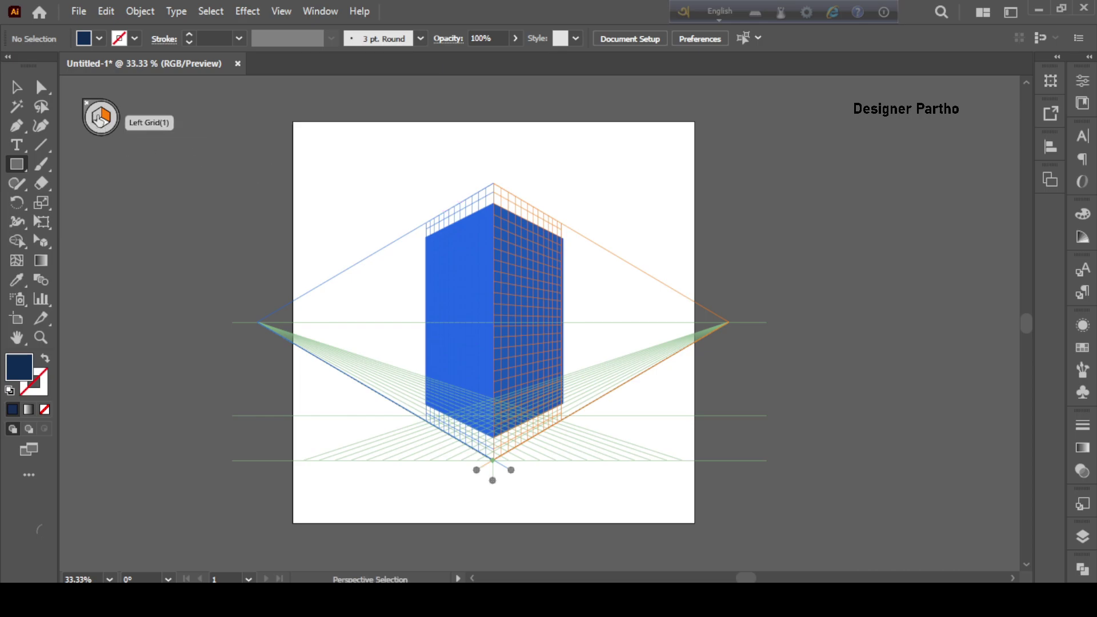
left_click(100, 118)
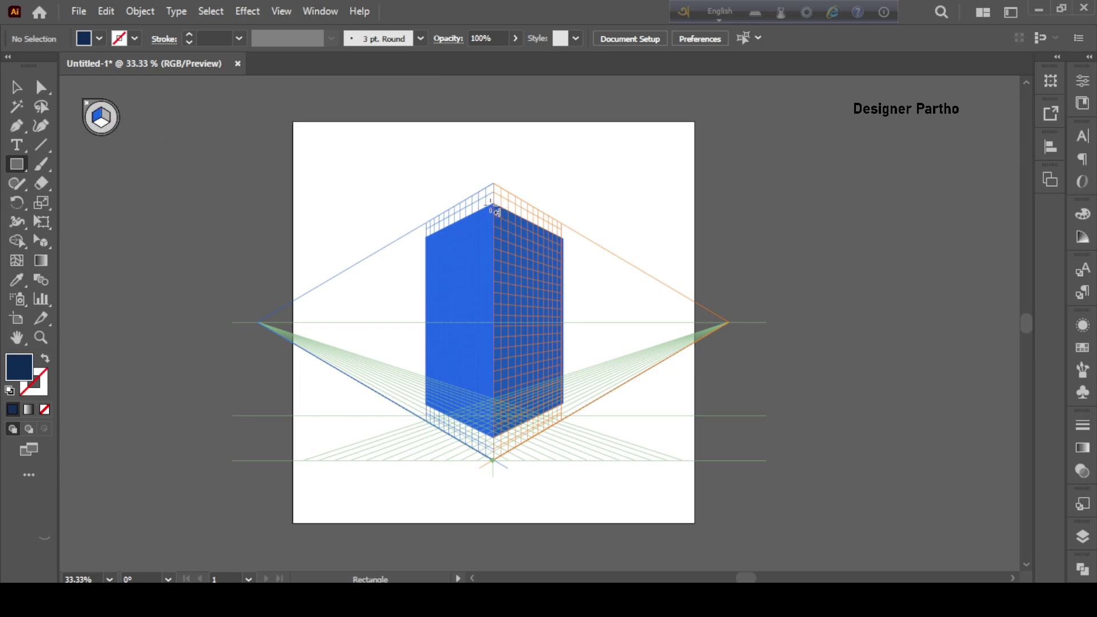
left_click_drag(489, 205, 426, 223)
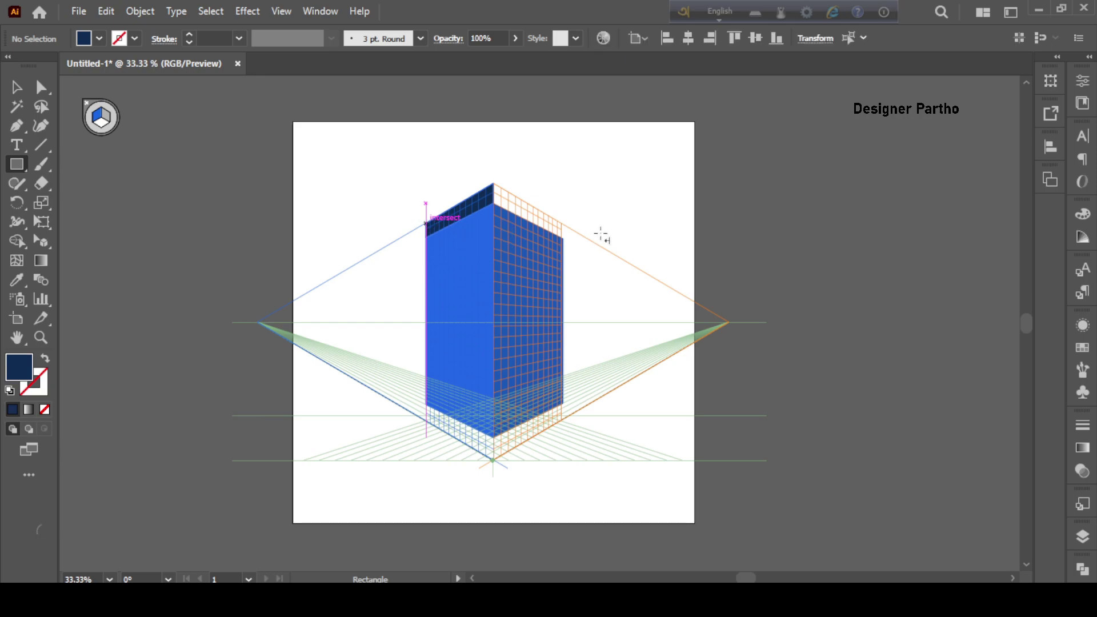
Draw navy bands atop the right face and along the bottoms of both faces.
left_click(106, 117)
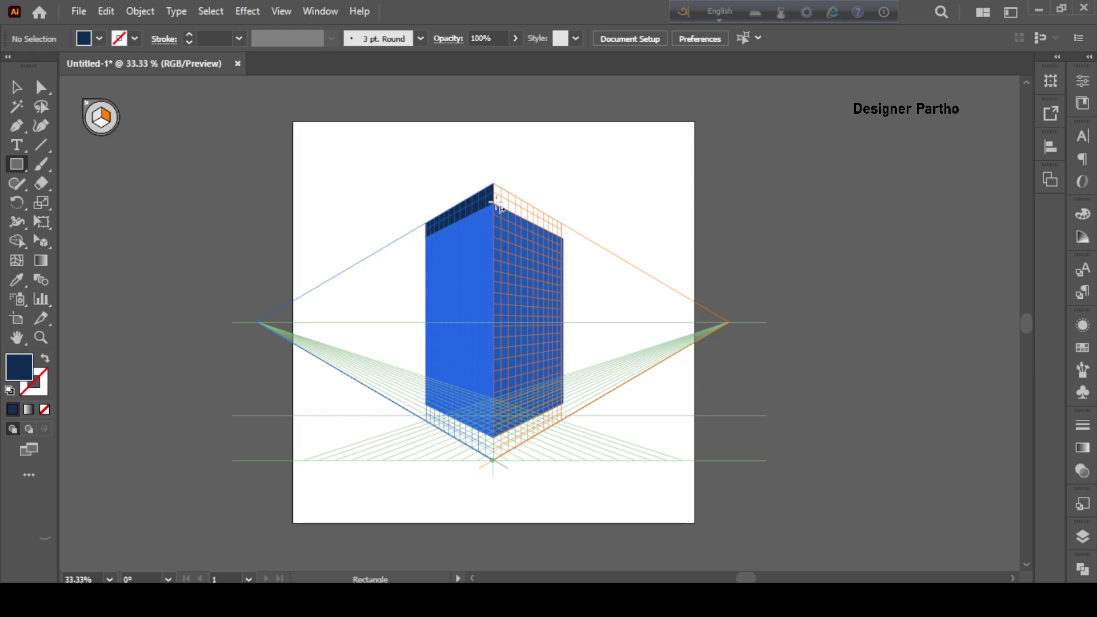
key("ctrl+plus")
key("ctrl+minus")
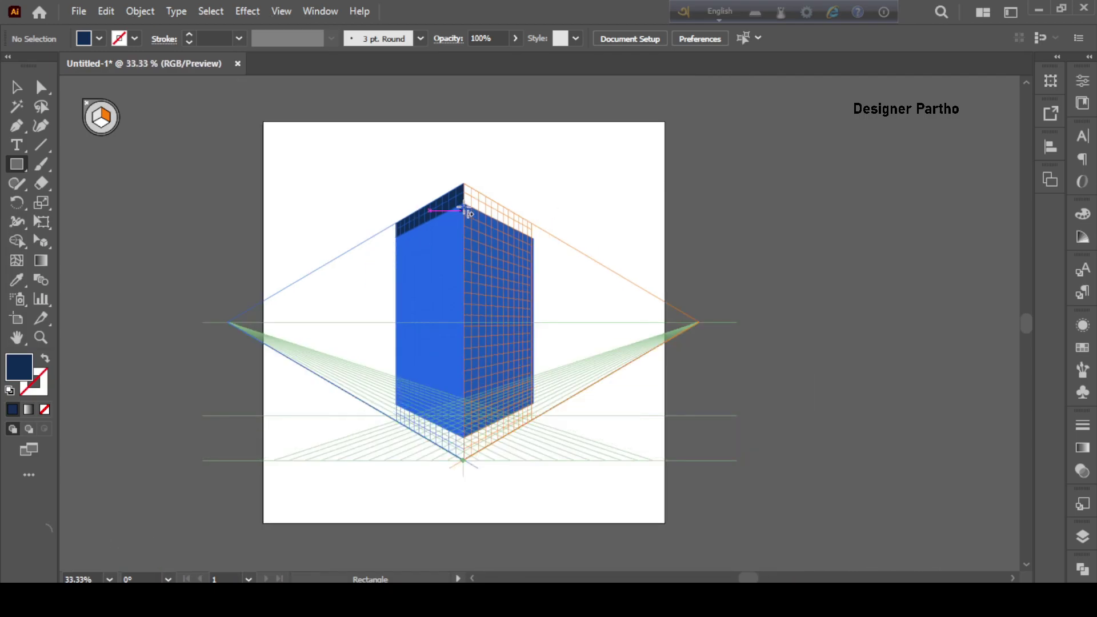
left_click_drag(464, 183, 535, 227)
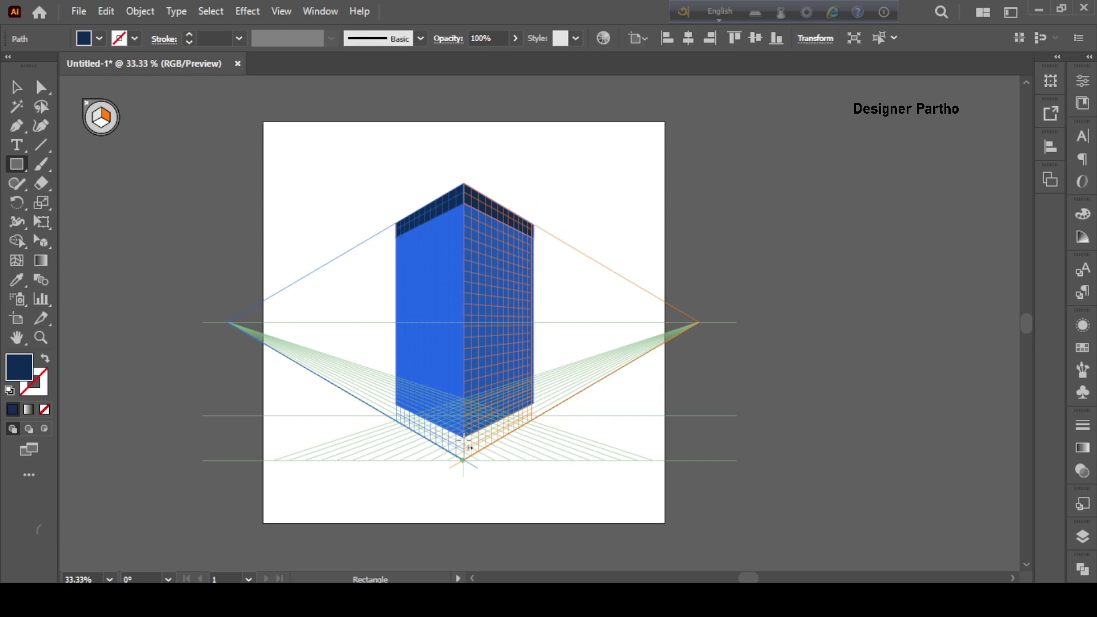
left_click_drag(464, 442, 537, 424)
left_click(94, 119)
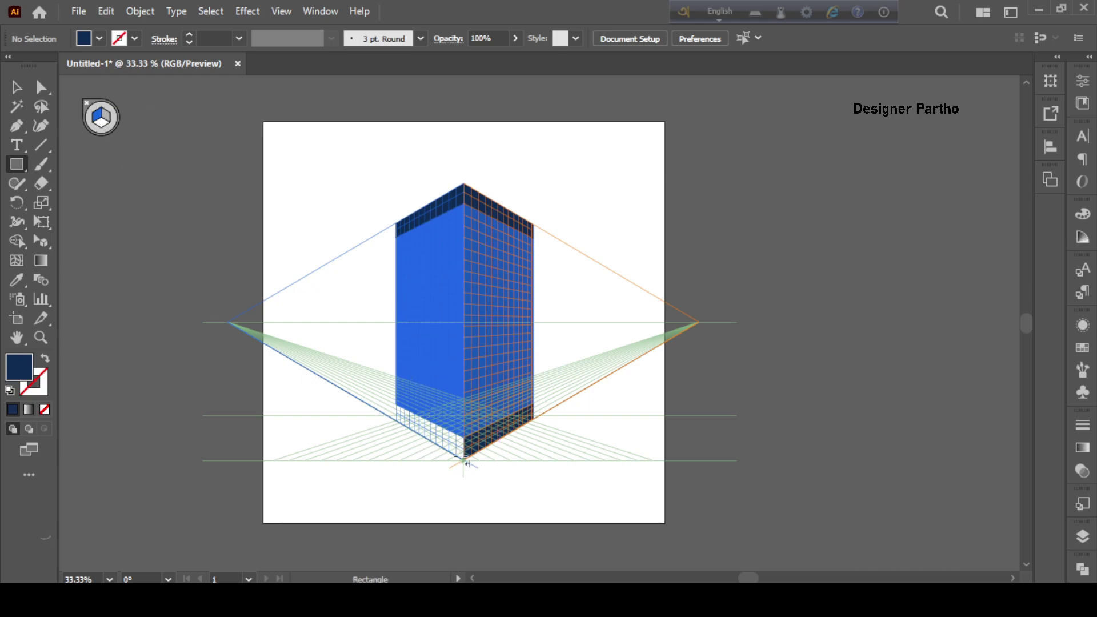
left_click_drag(463, 457, 398, 405)
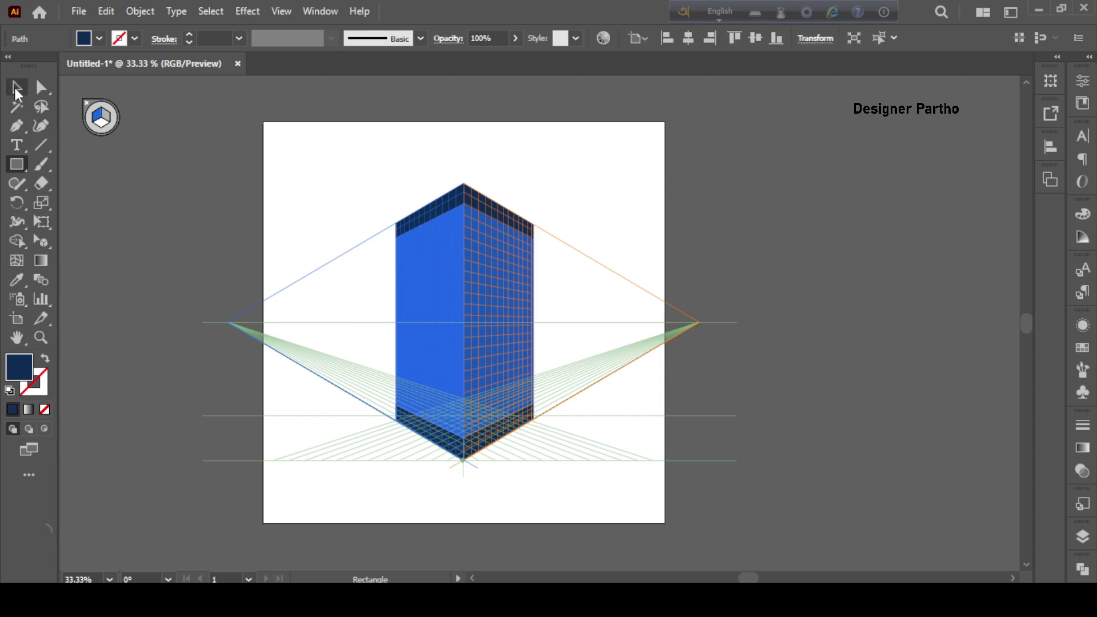
Deselect the building and undo a stray small perspective rectangle beside the artboard.
left_click(16, 86)
scroll(515, 168, "up", 2)
scroll(493, 167, "up", 2)
scroll(389, 240, "up", 3)
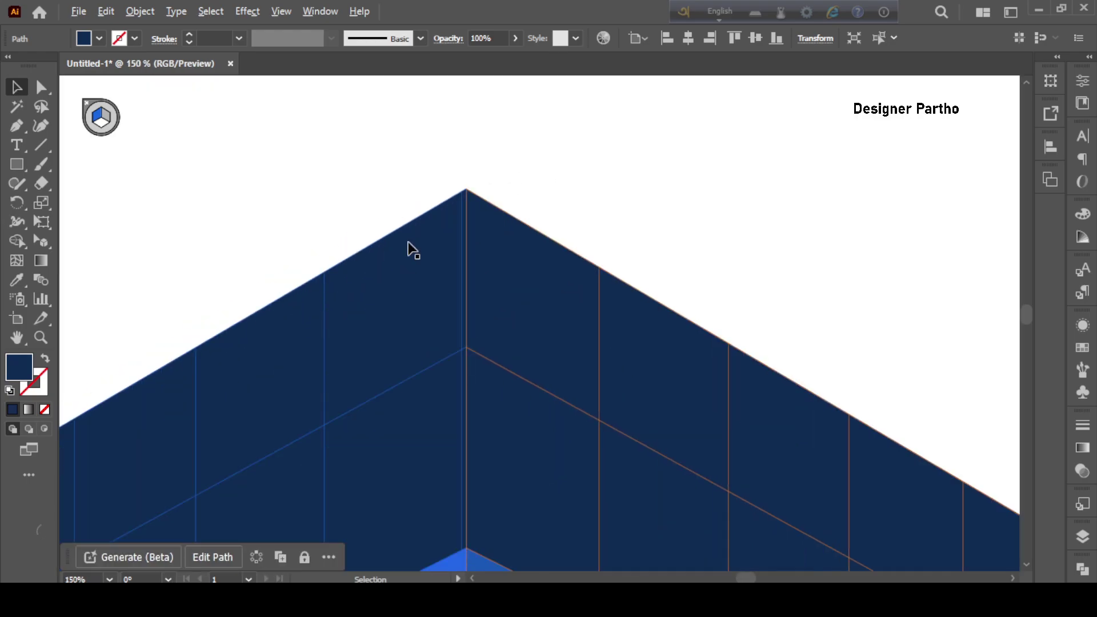
scroll(491, 223, "down", 8)
left_click(510, 214)
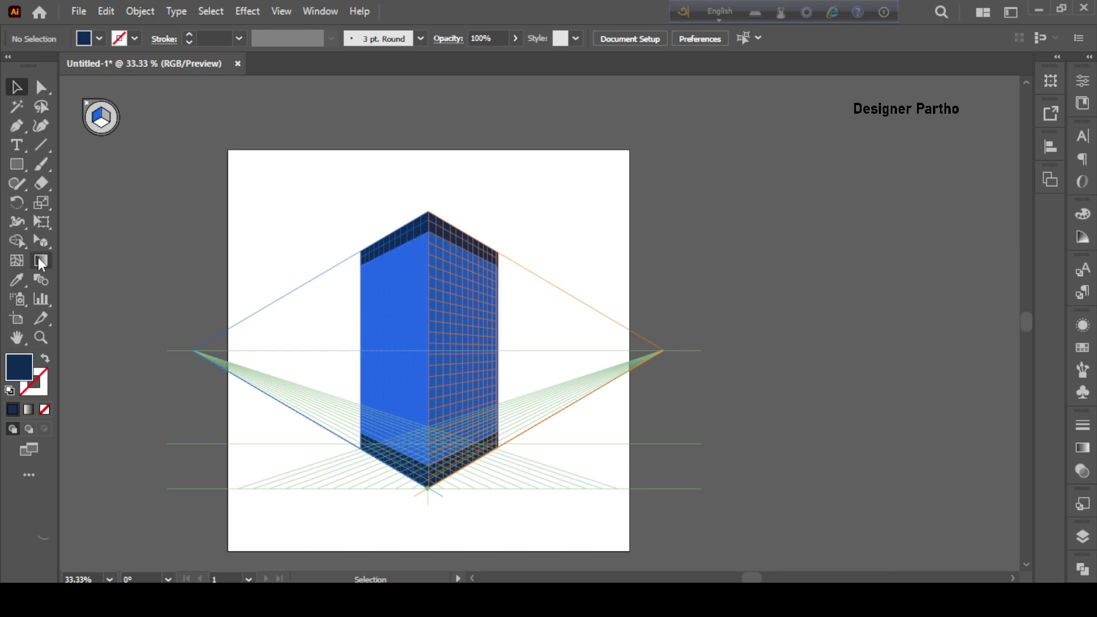
left_click(17, 164)
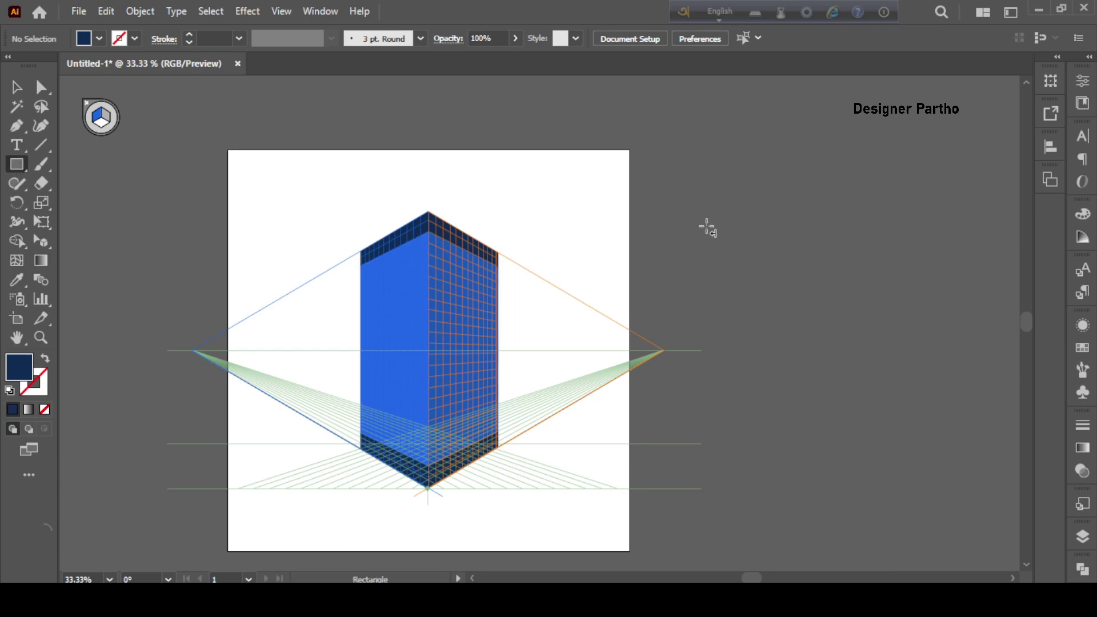
left_click_drag(703, 218, 721, 249)
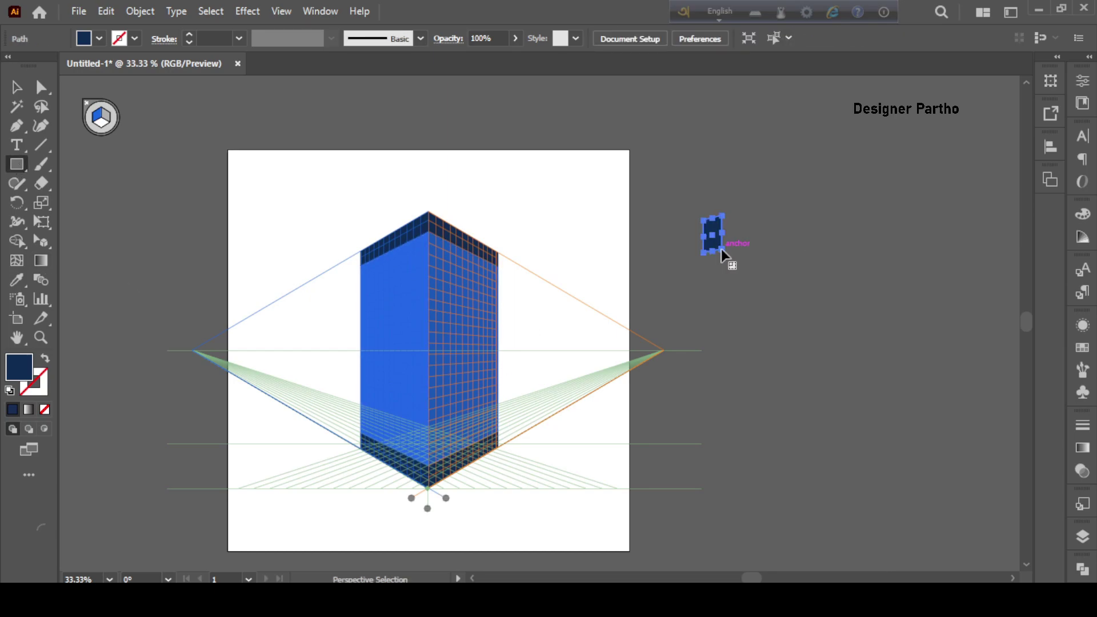
key("ctrl+z")
Undo a second stray rectangle and set the plane widget to No Active Grid.
key("v")
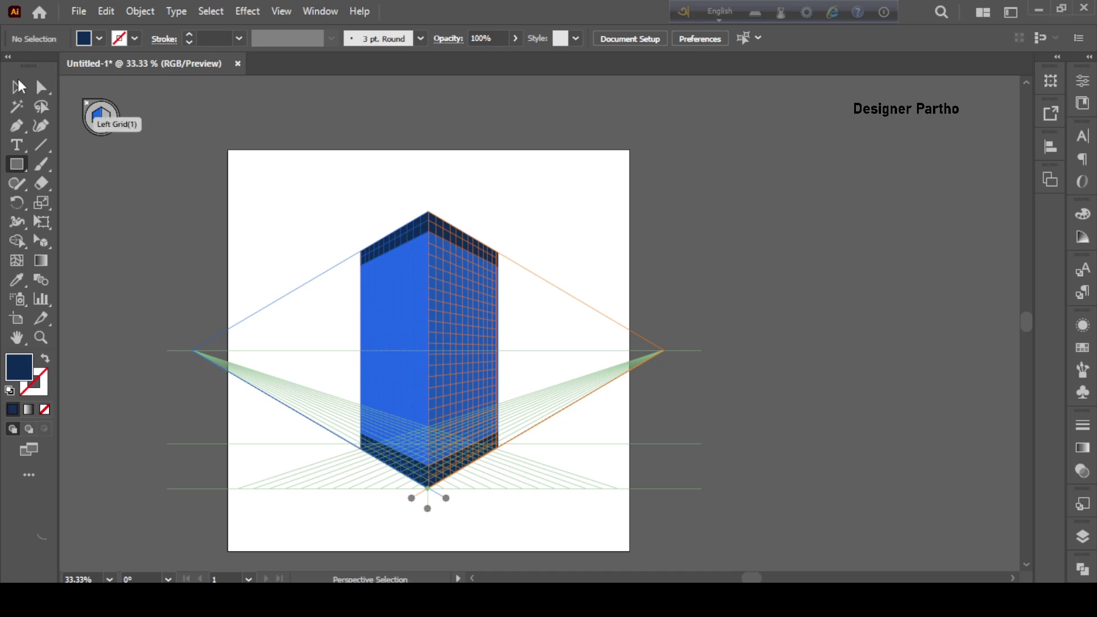
left_click(17, 164)
left_click_drag(717, 216, 735, 242)
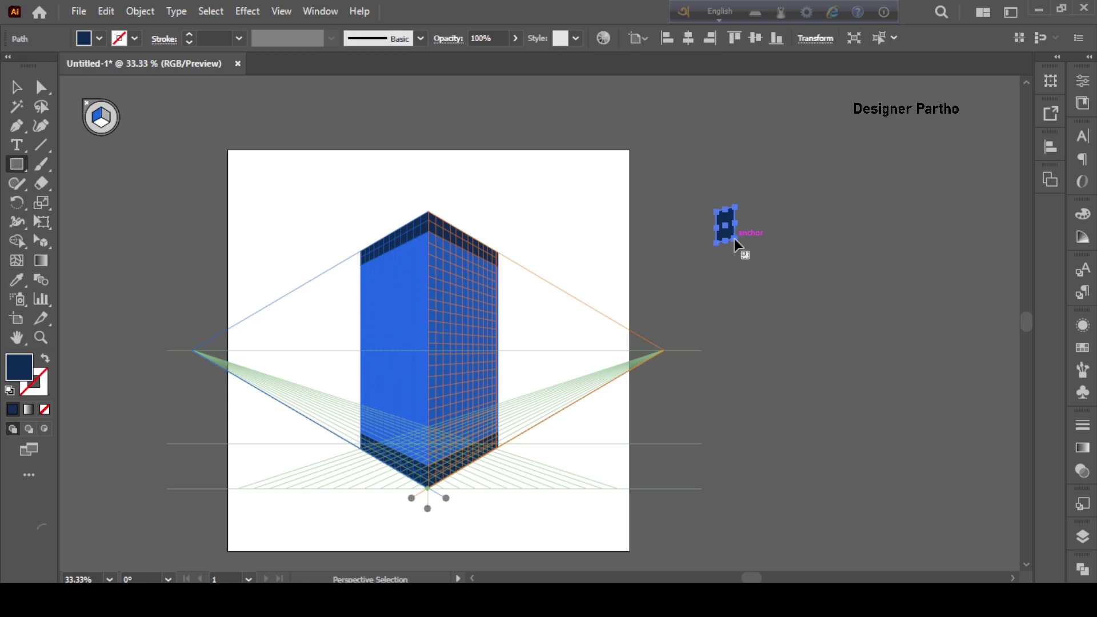
key("ctrl+z")
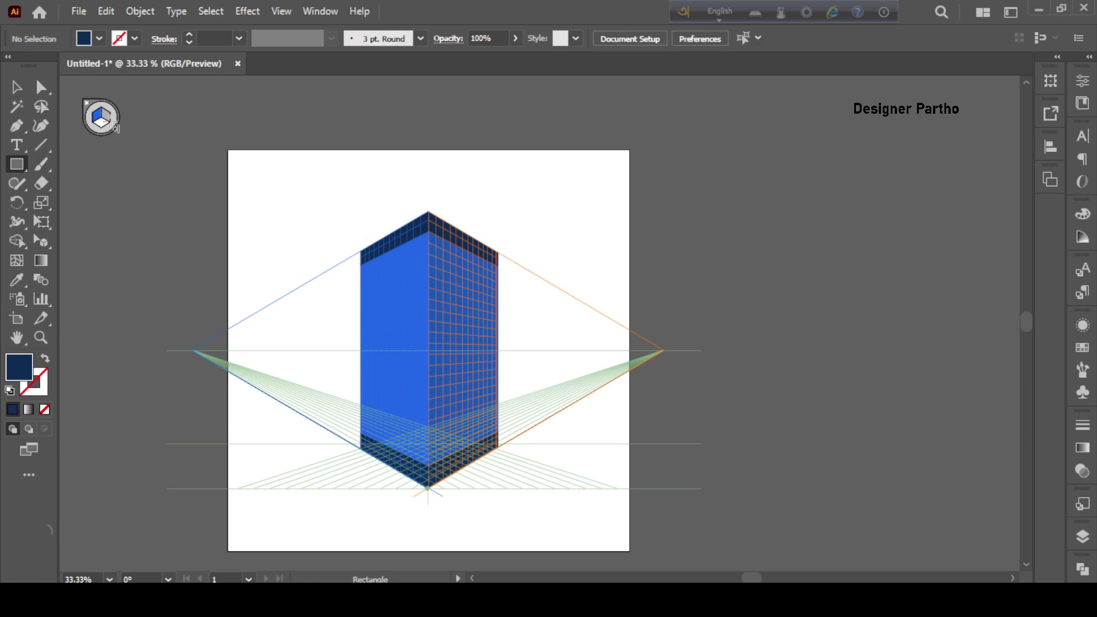
left_click(112, 113)
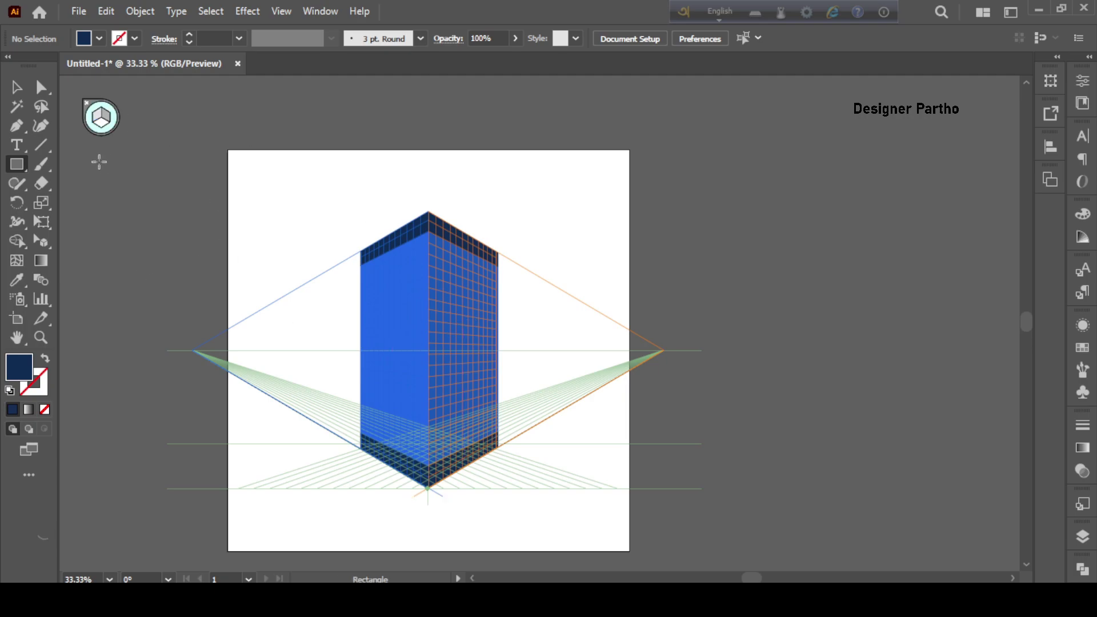
Draw a small flat rectangle beside the artboard with a light grey d3d3d3 fill.
key("v")
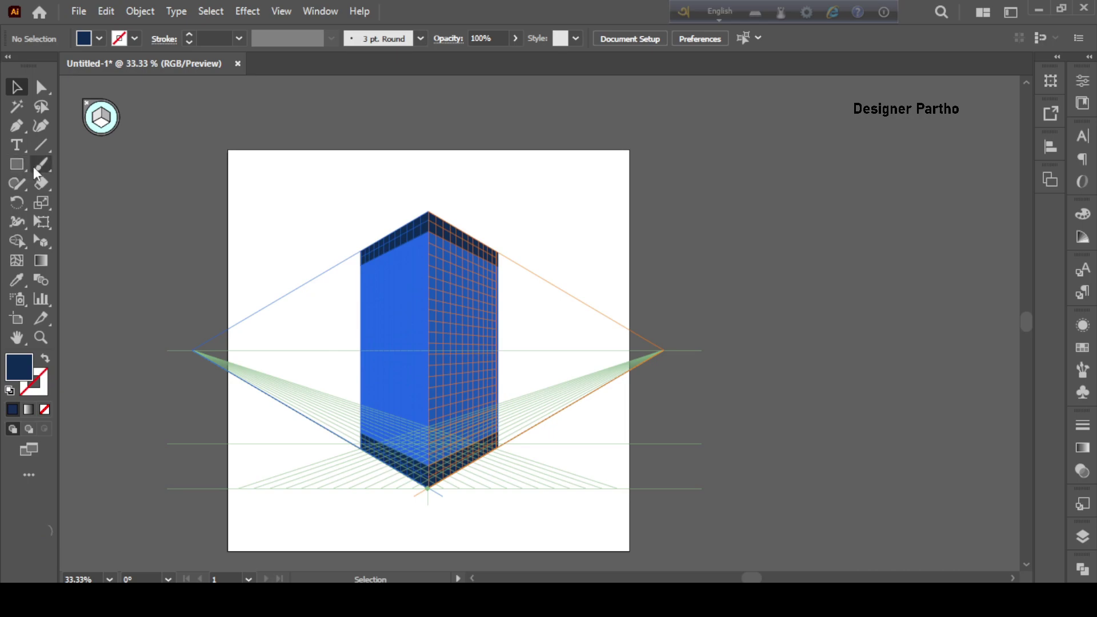
left_click(17, 164)
left_click_drag(700, 181, 719, 204)
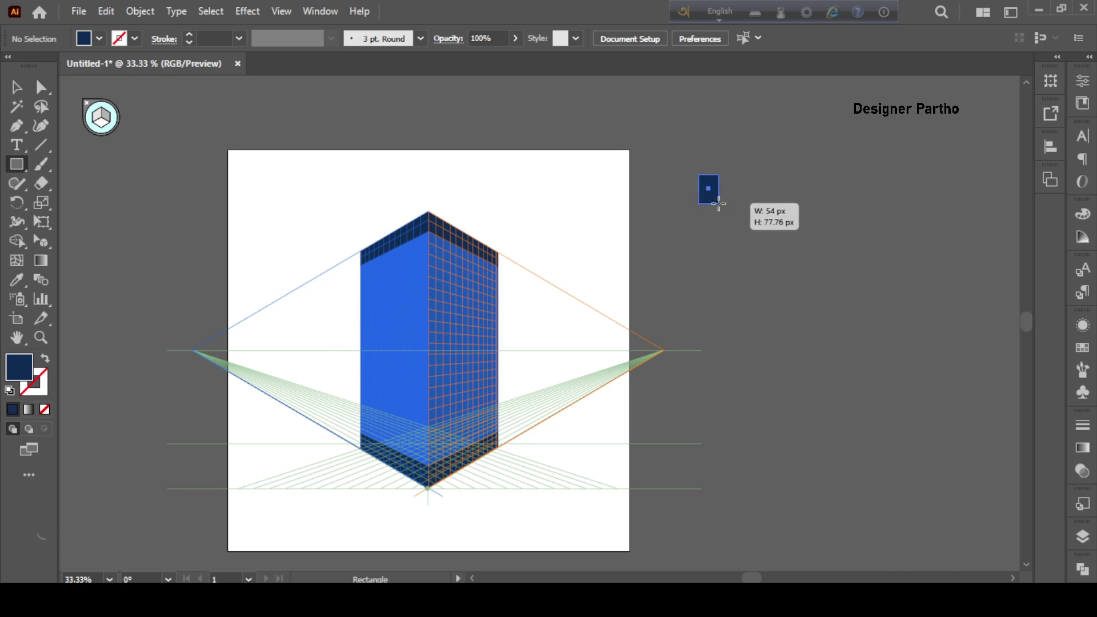
left_click_drag(719, 202, 719, 204)
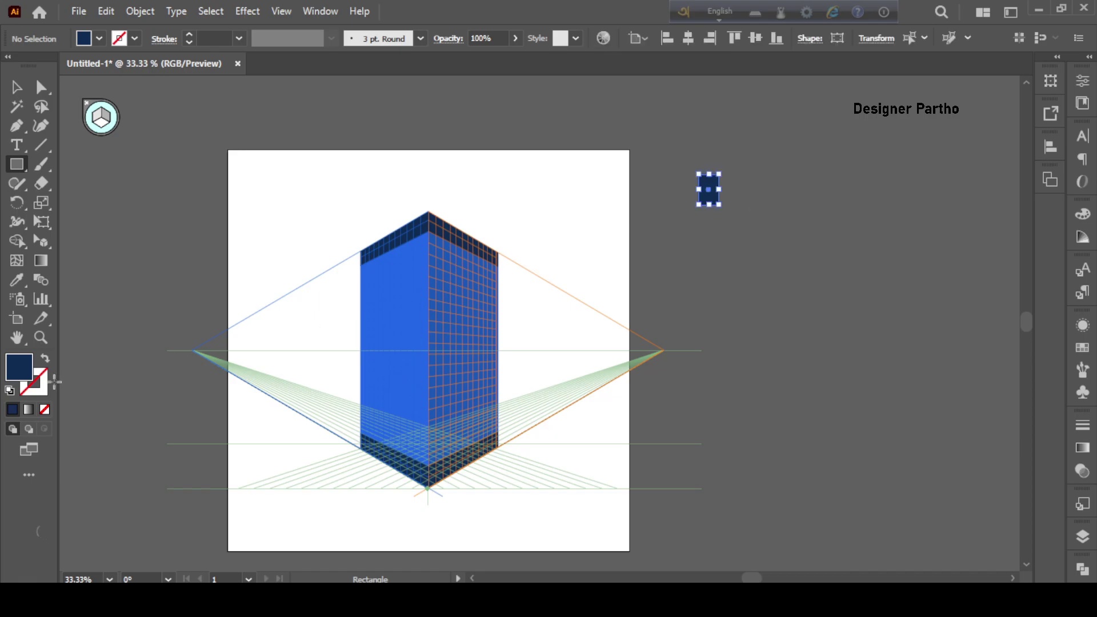
double_click(23, 377)
left_click(615, 255)
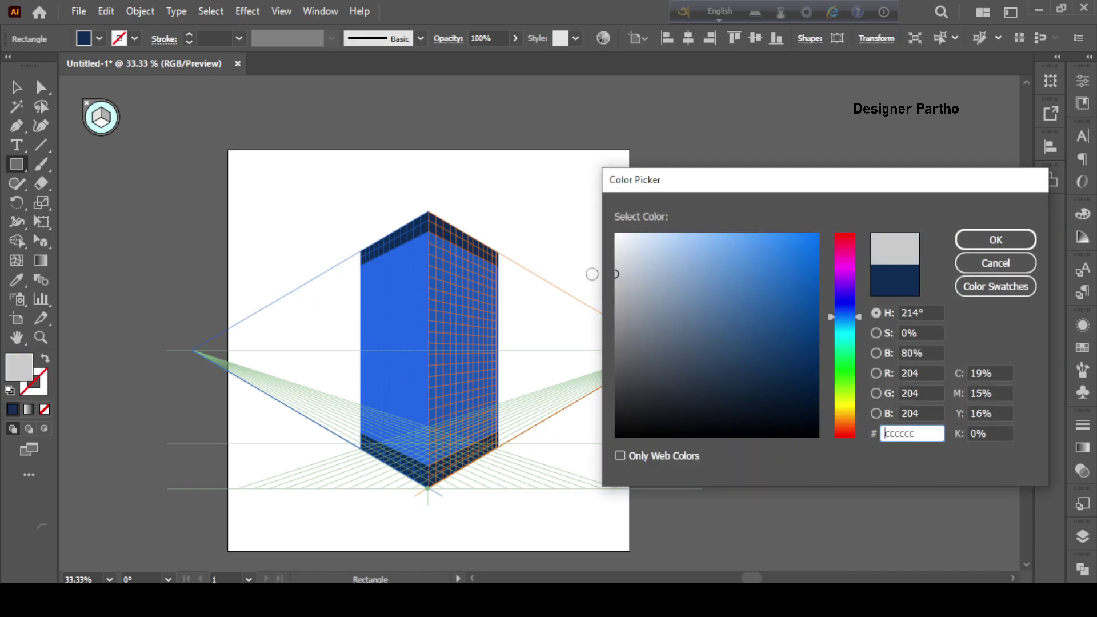
left_click_drag(615, 255, 608, 269)
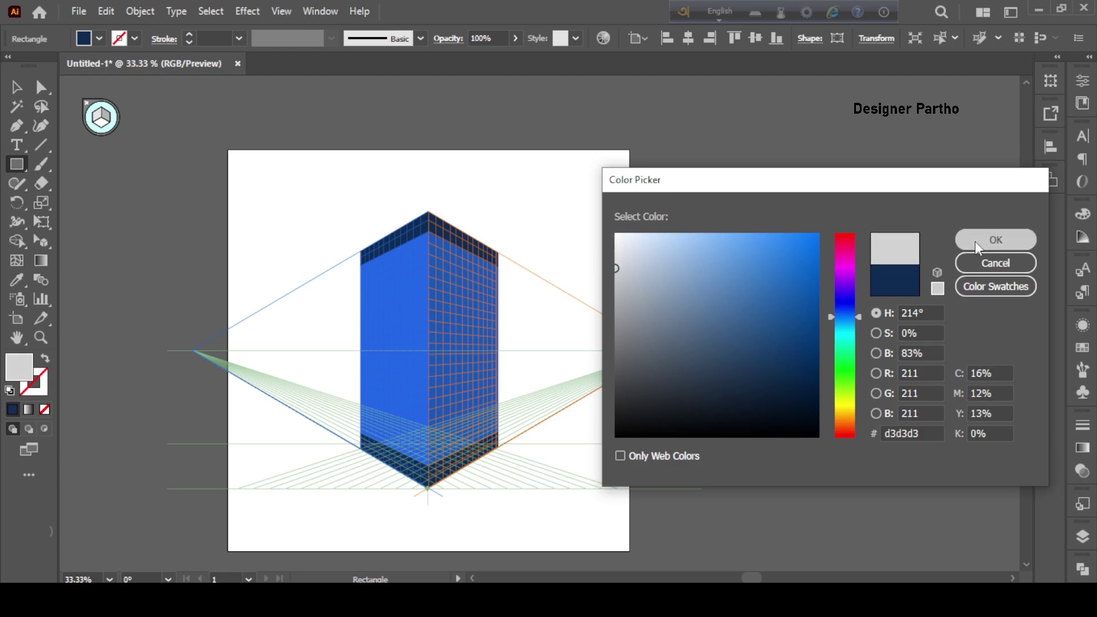
left_click(975, 241)
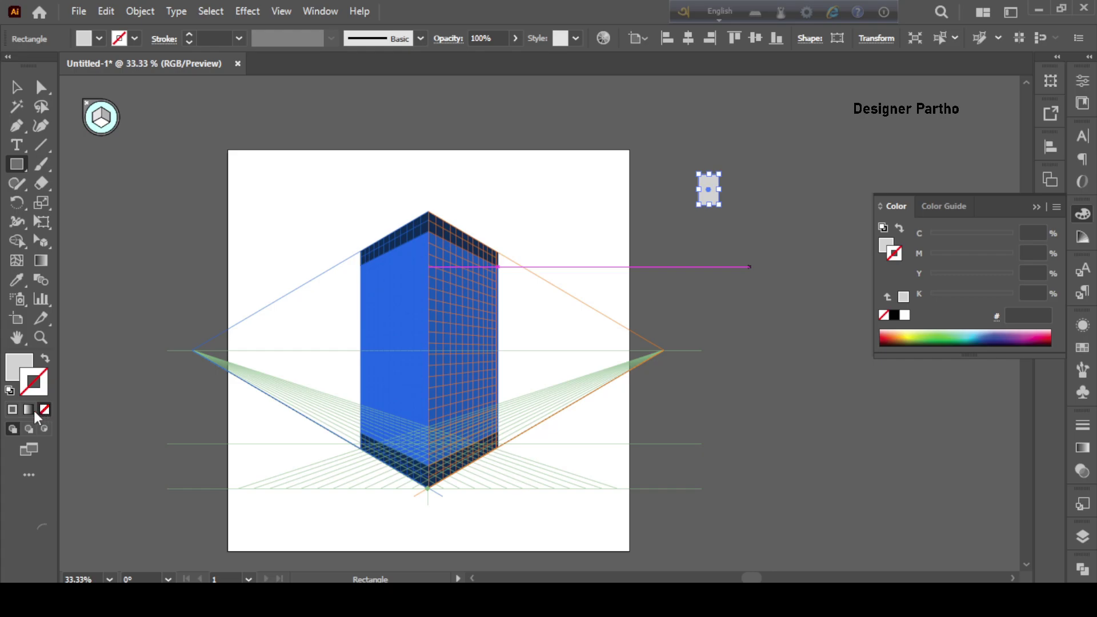
Give the rectangle a 2 pt black 000000 stroke, then deselect it.
left_click(12, 409)
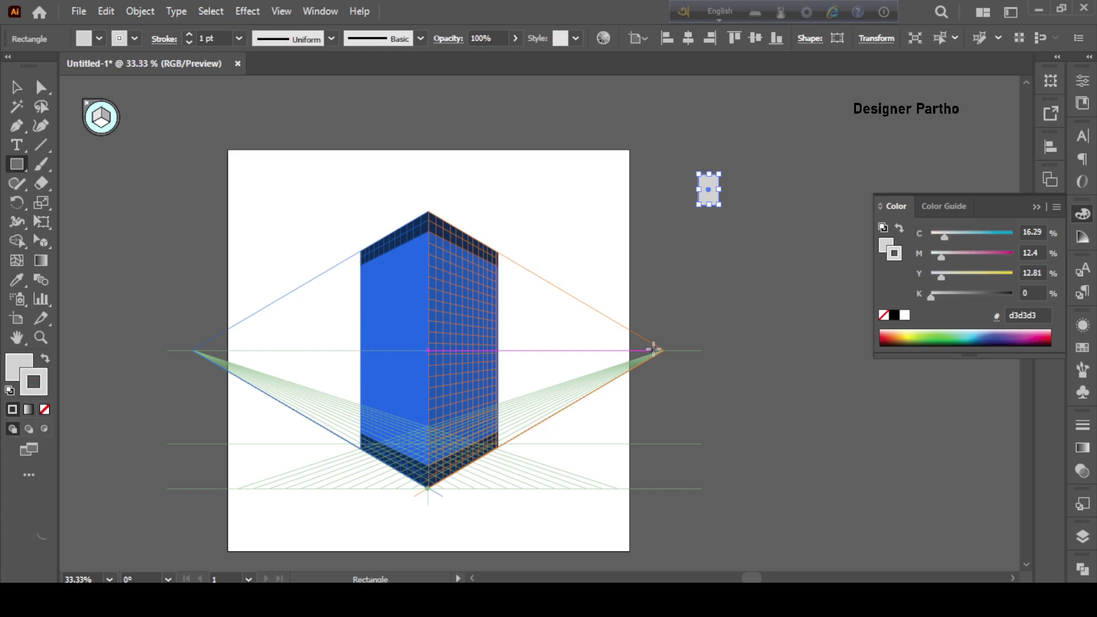
double_click(45, 382)
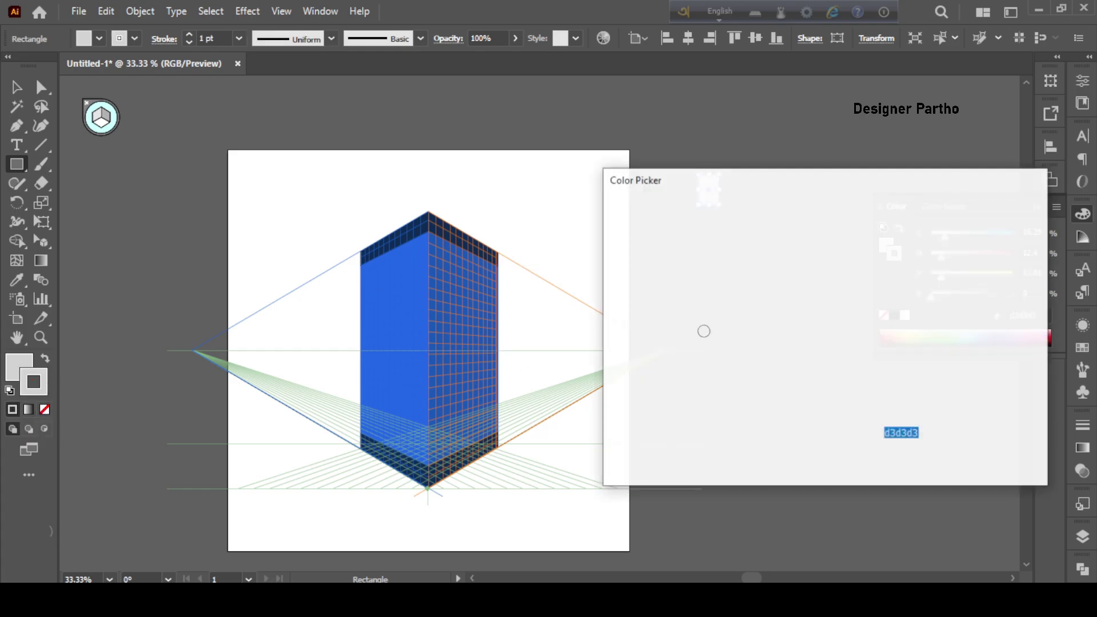
left_click(617, 436)
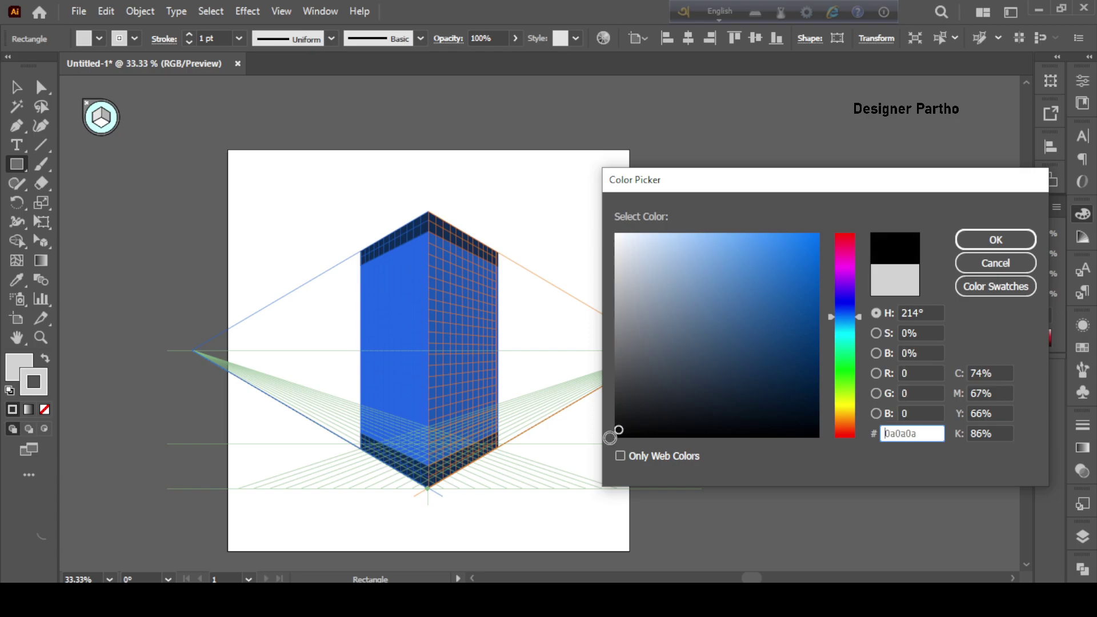
left_click(973, 242)
left_click(223, 39)
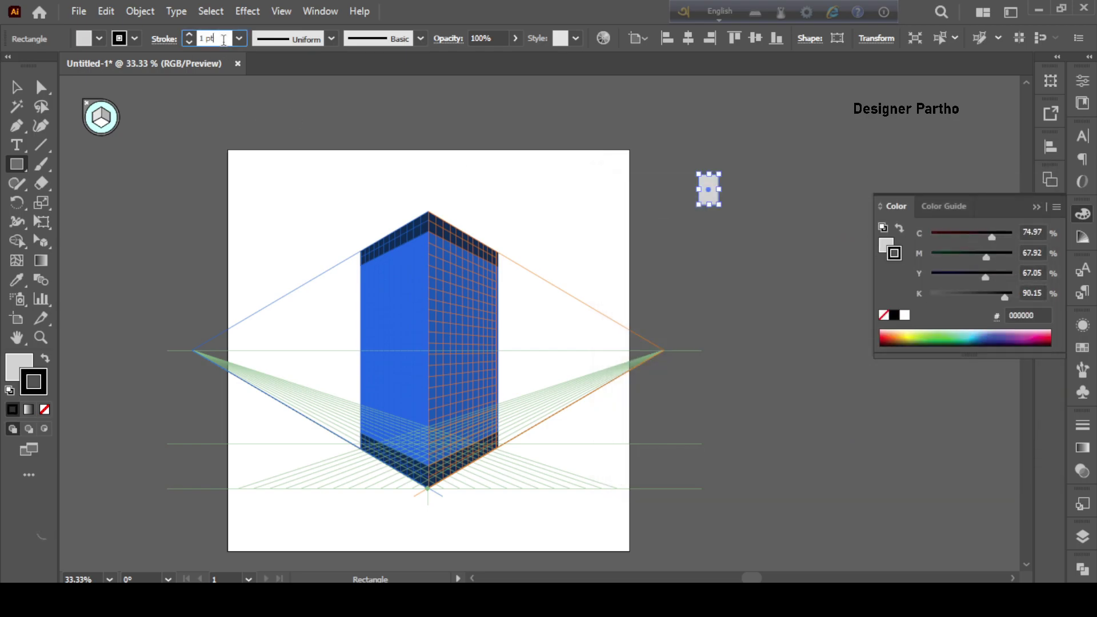
key("Up")
left_click(16, 87)
left_click(812, 201)
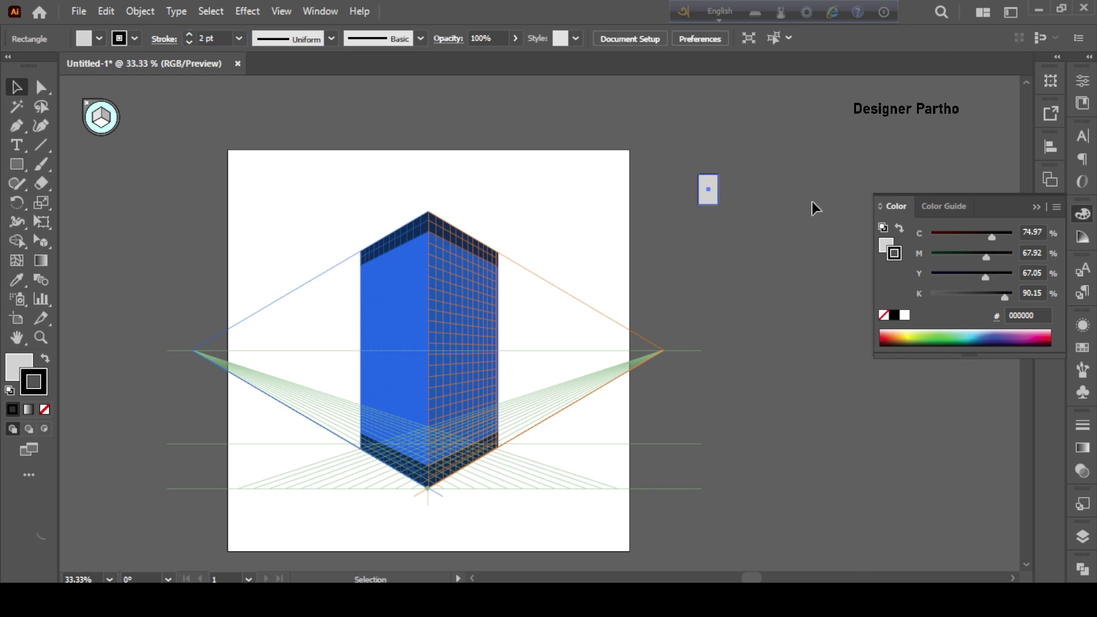
left_click(1035, 207)
scroll(838, 172, "up", 2)
Duplicate the grey rectangle twice to the right, forming a row of three.
left_click(582, 223)
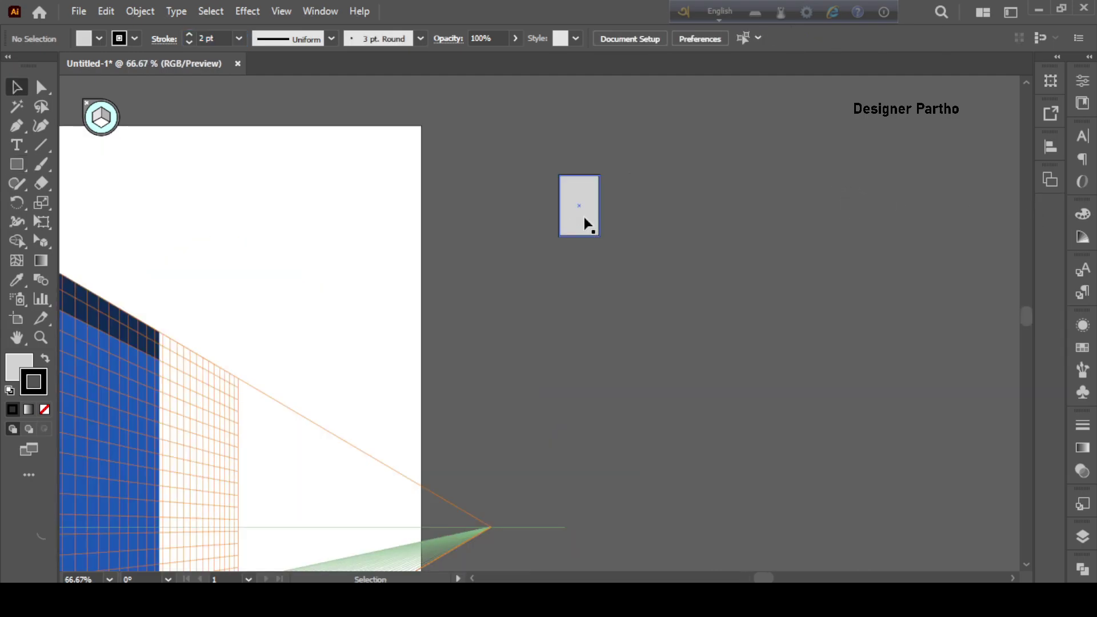
left_click(646, 208)
left_click(588, 208)
left_click_drag(587, 206, 647, 203)
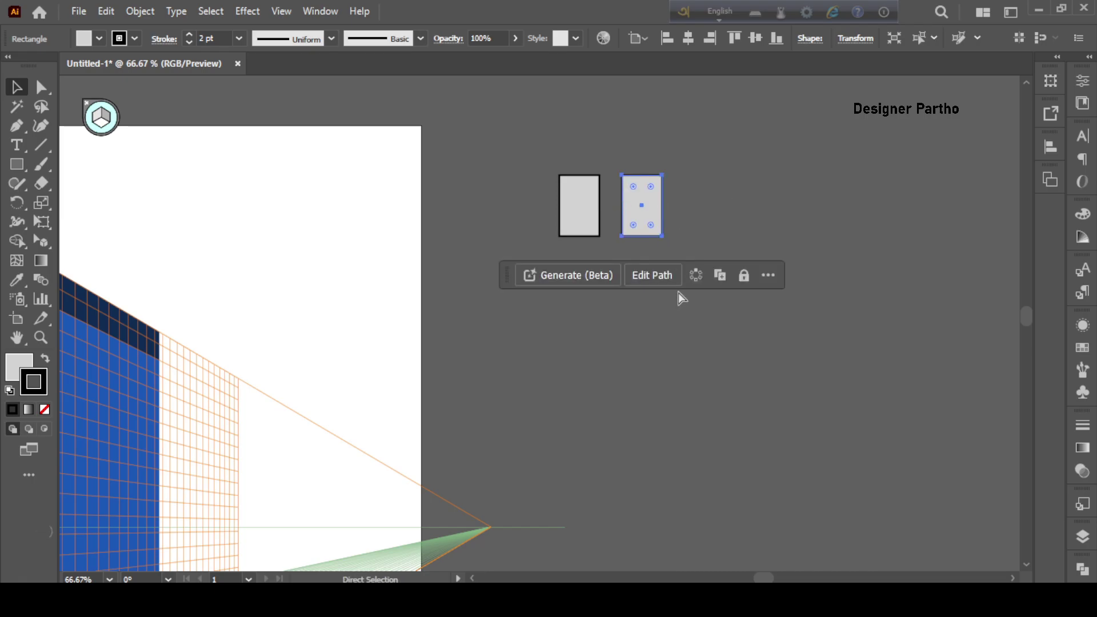
key("ctrl+d")
scroll(538, 275, "down", 2)
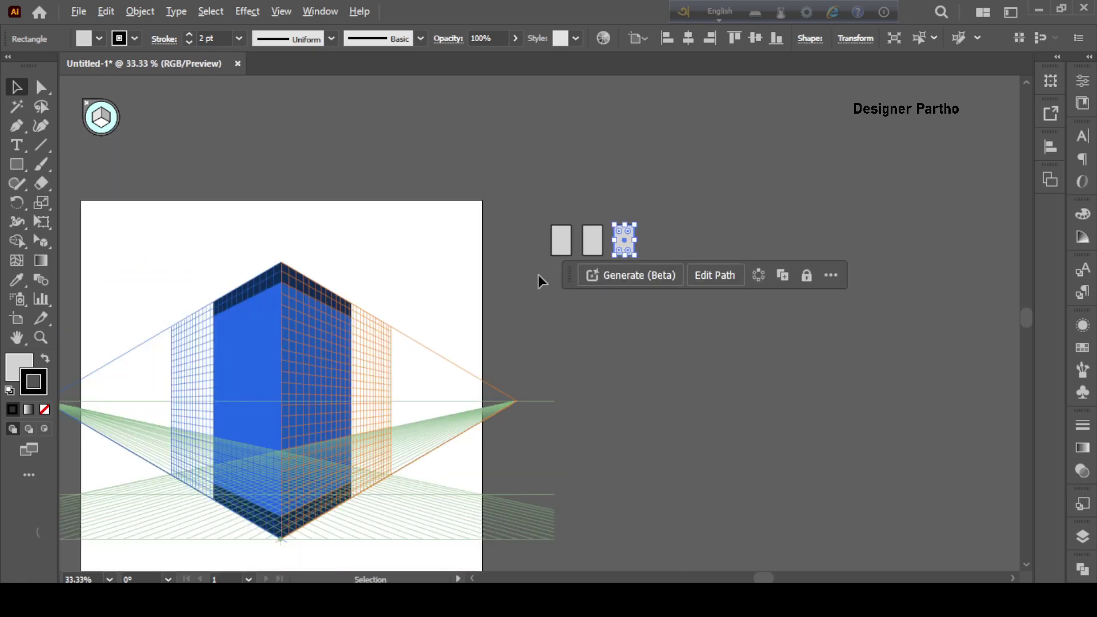
Copy the row of three rectangles to the right, making two sets of three.
left_click(786, 196)
left_click_drag(664, 269, 666, 270)
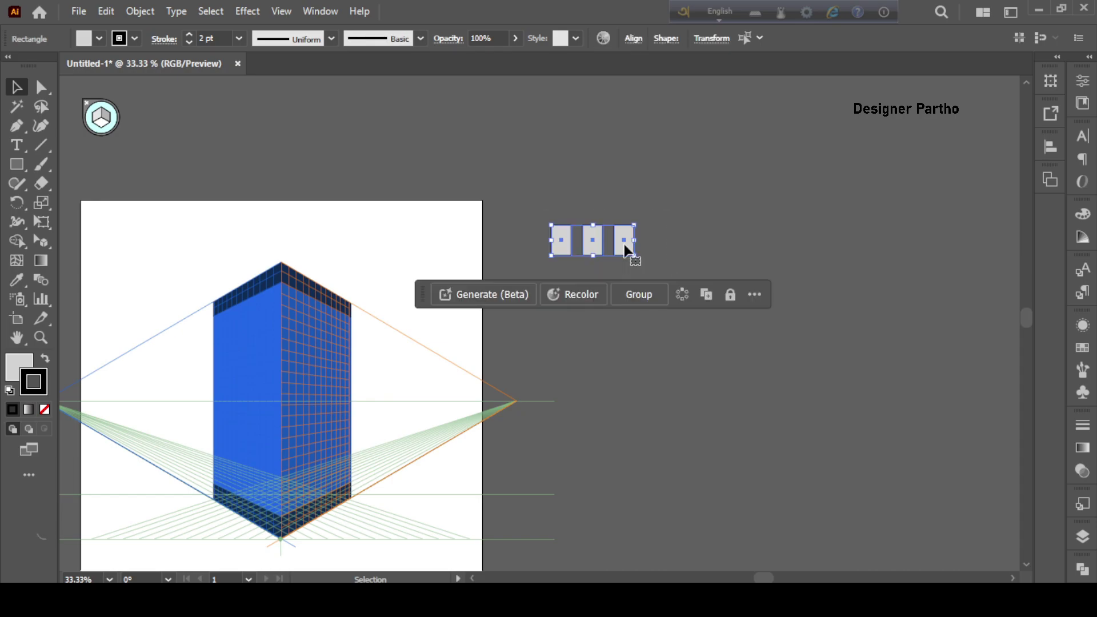
left_click(624, 245, "shift")
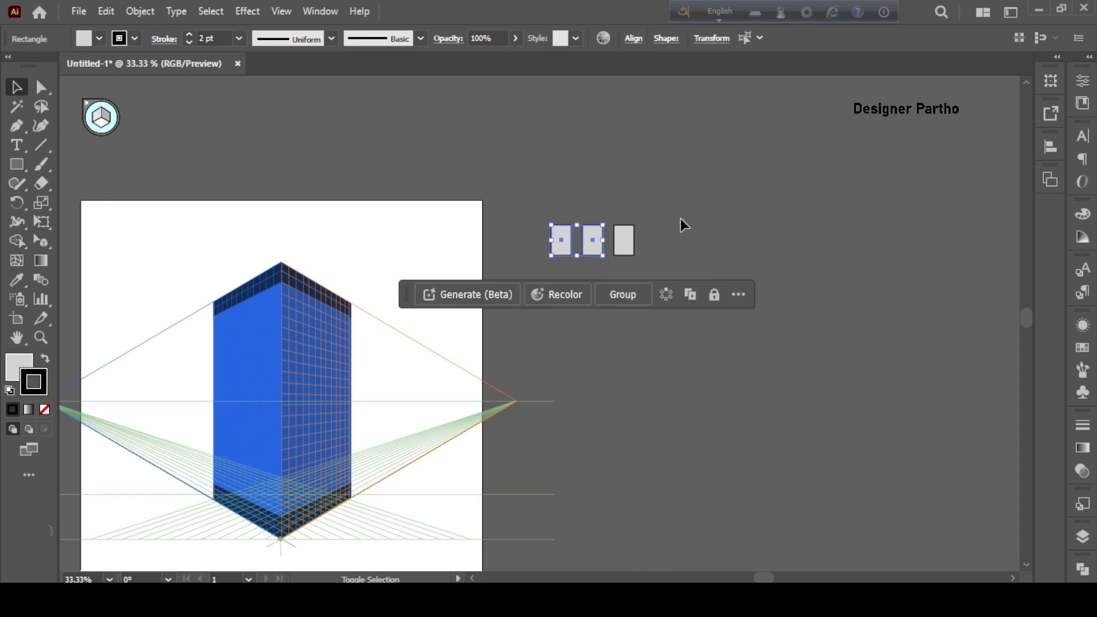
left_click_drag(554, 213, 691, 297)
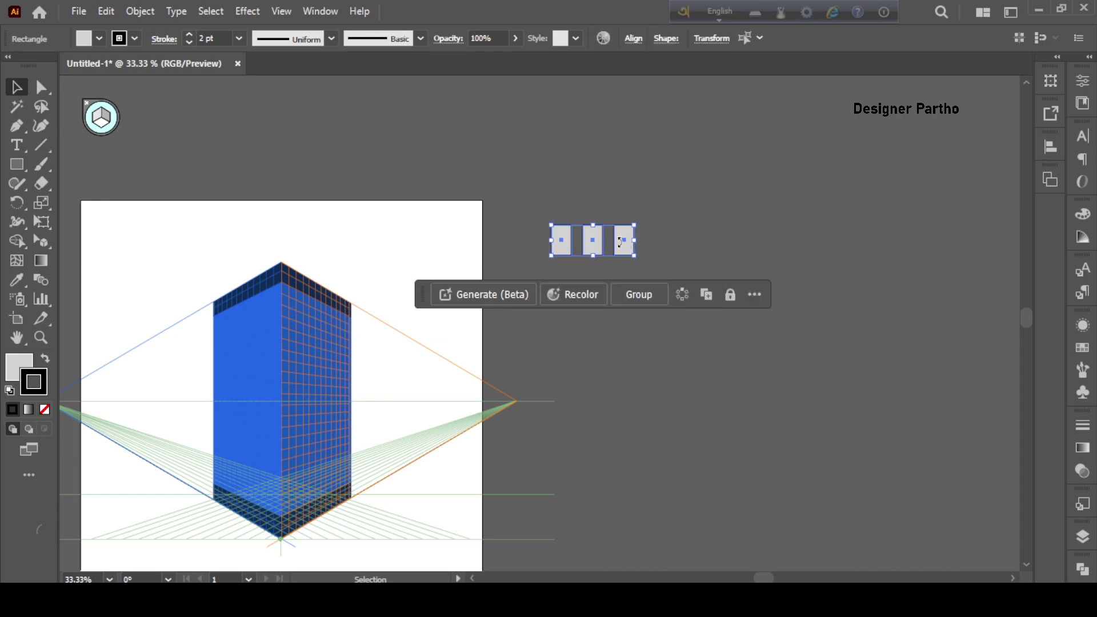
left_click_drag(629, 247, 739, 245)
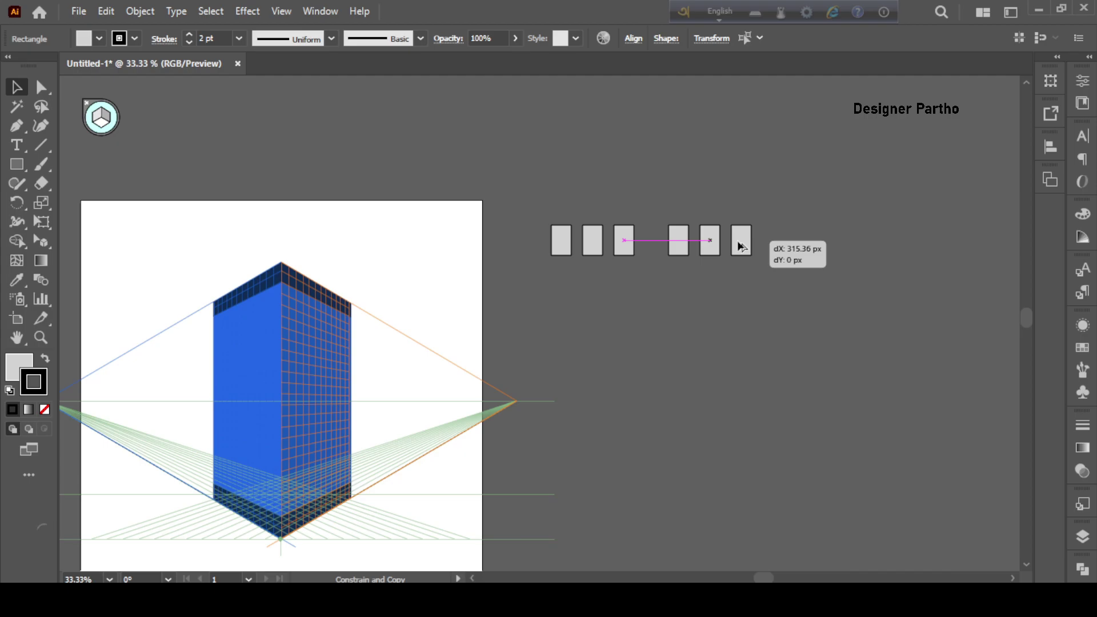
left_click_drag(740, 246, 741, 246)
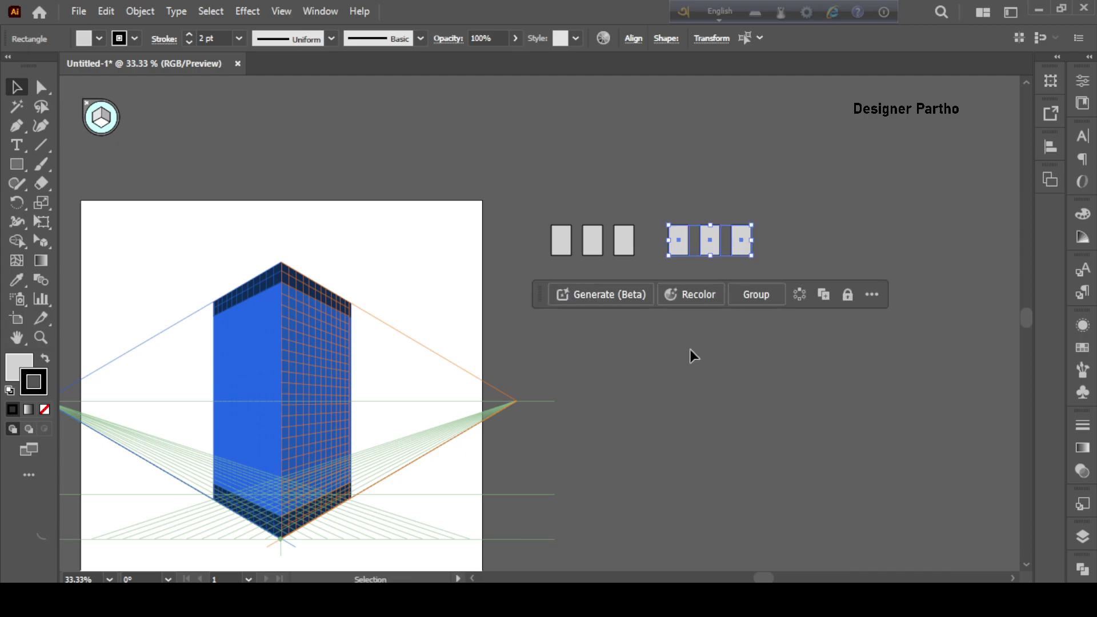
Copy the row of six window rectangles one row downward.
left_click(795, 239)
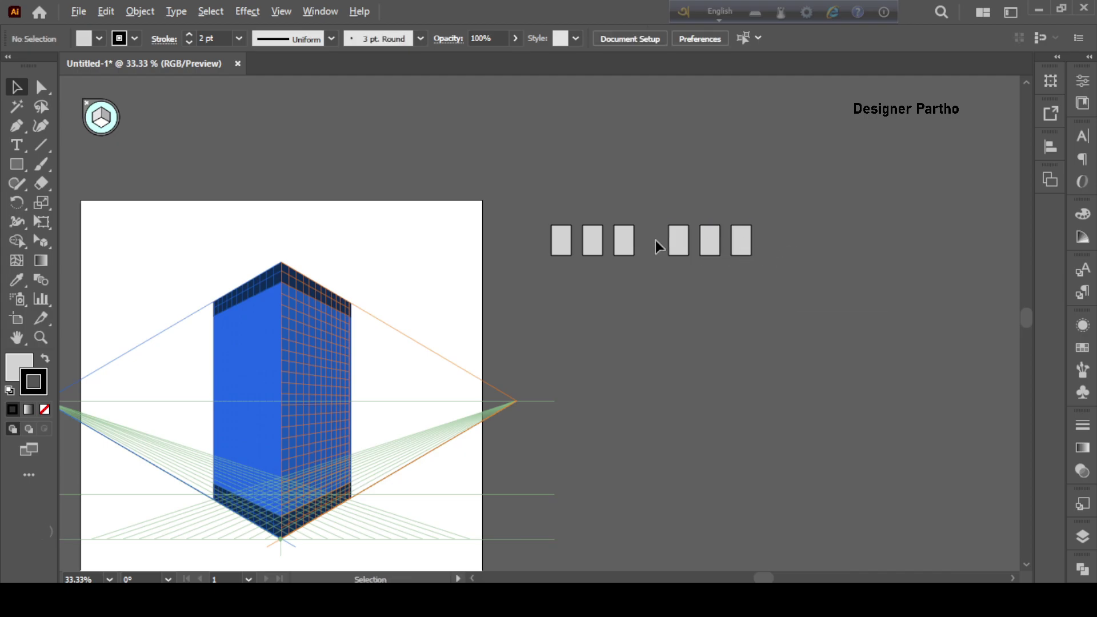
scroll(651, 243, "up", 1)
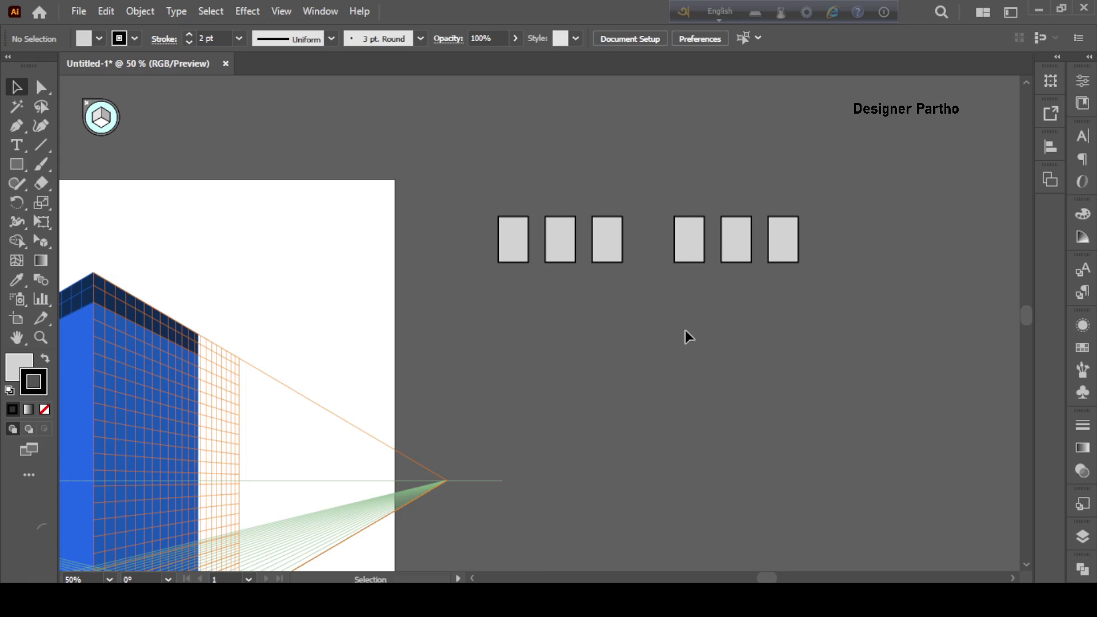
scroll(687, 283, "down", 1)
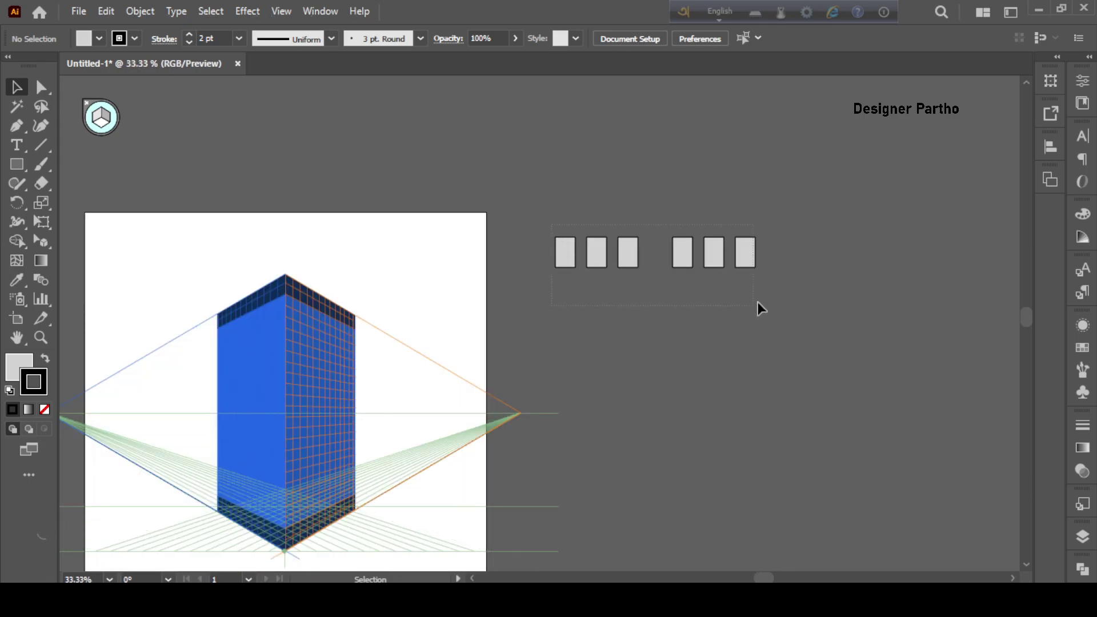
left_click_drag(759, 308, 755, 304)
left_click_drag(694, 258, 695, 301)
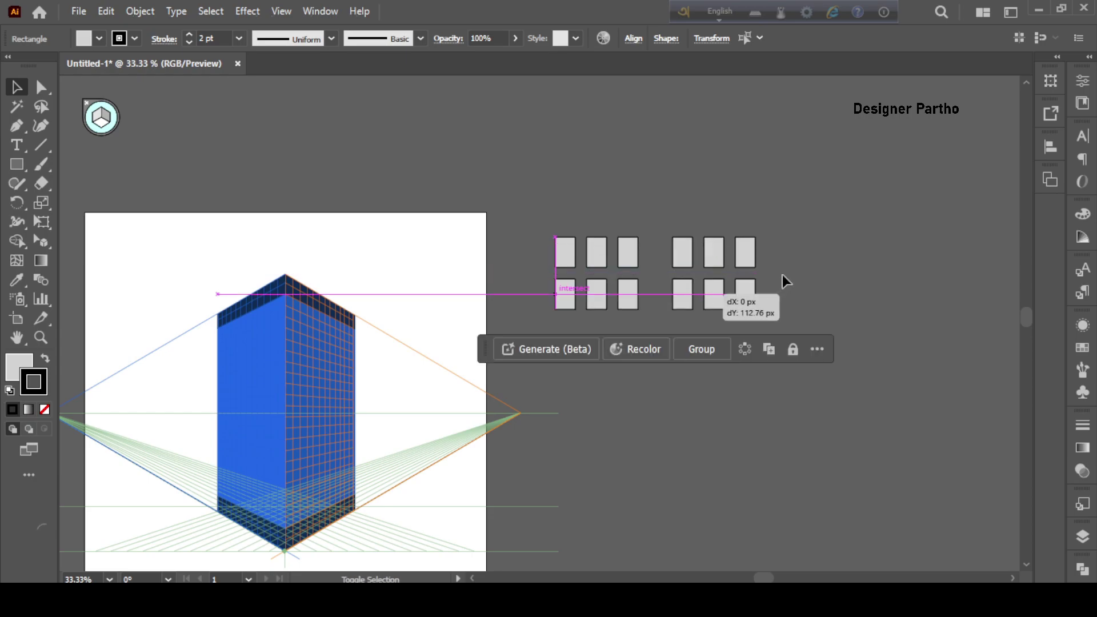
Repeat the downward copy with Ctrl+D until eight evenly spaced rows exist.
key("ctrl+d")
key("ctrl+d")
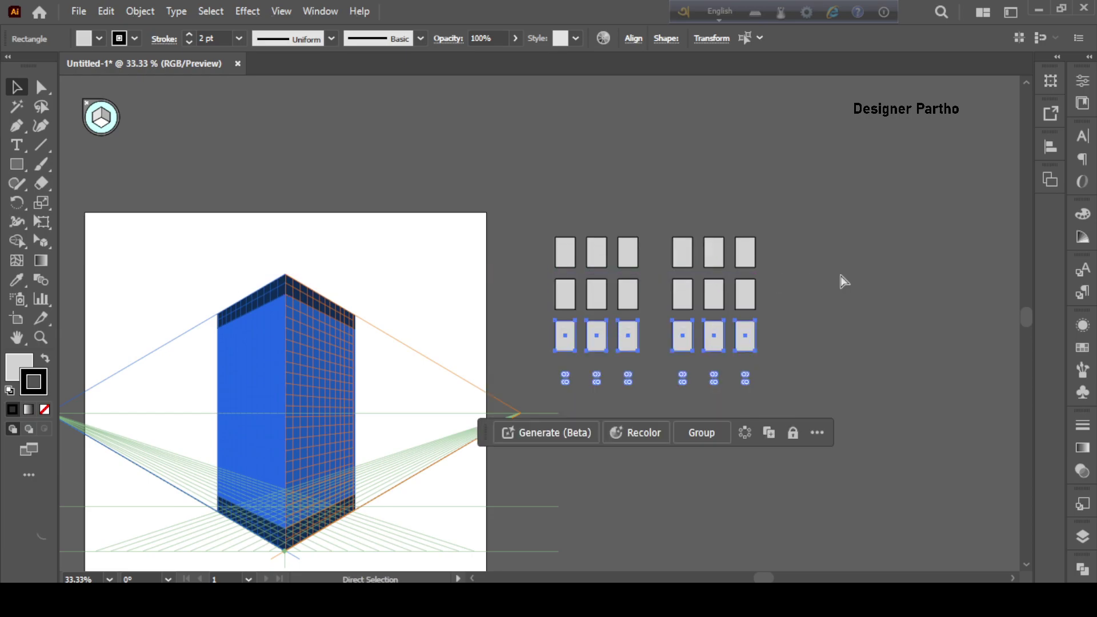
key("ctrl+d")
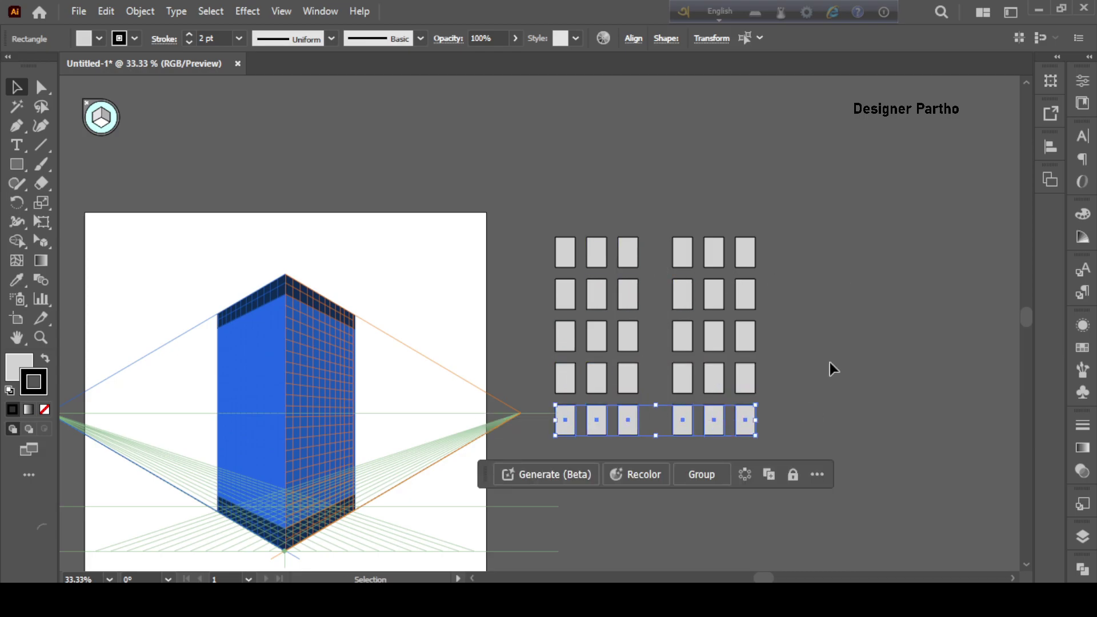
key("ctrl+d")
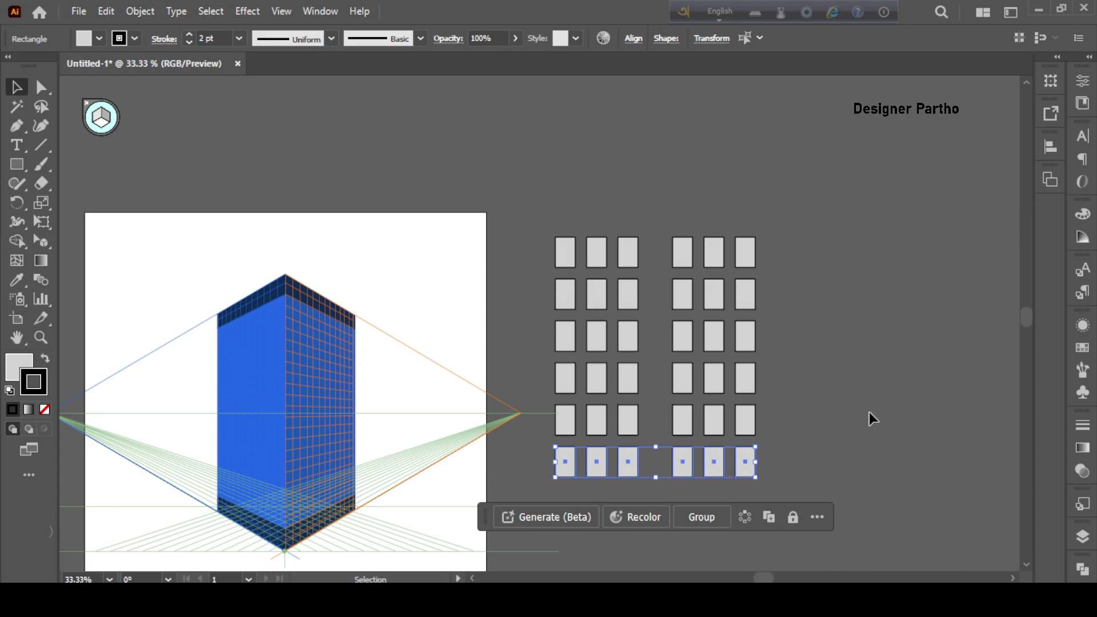
scroll(844, 412, "down", 1)
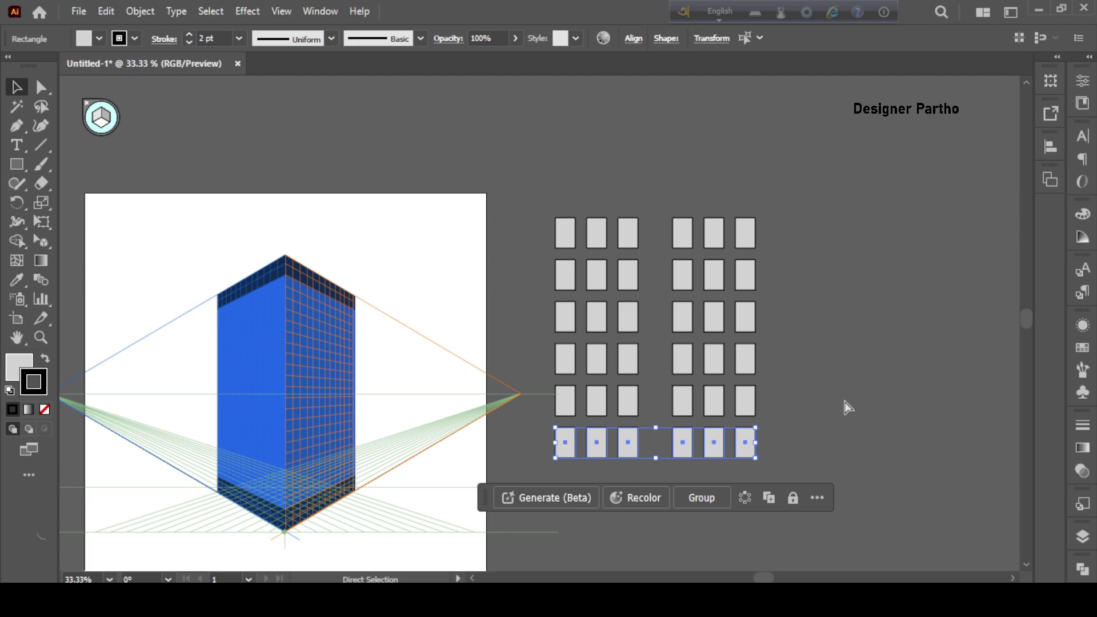
key("ctrl+d")
key("ctrl+d")
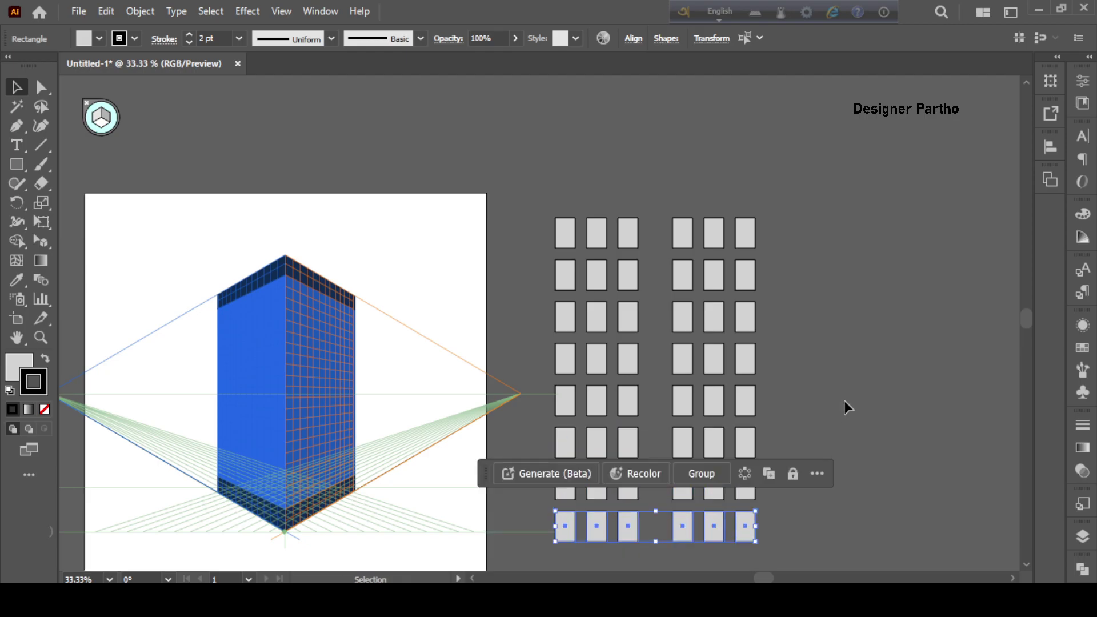
scroll(844, 400, "down", 1)
scroll(841, 393, "down", 1)
left_click(832, 344)
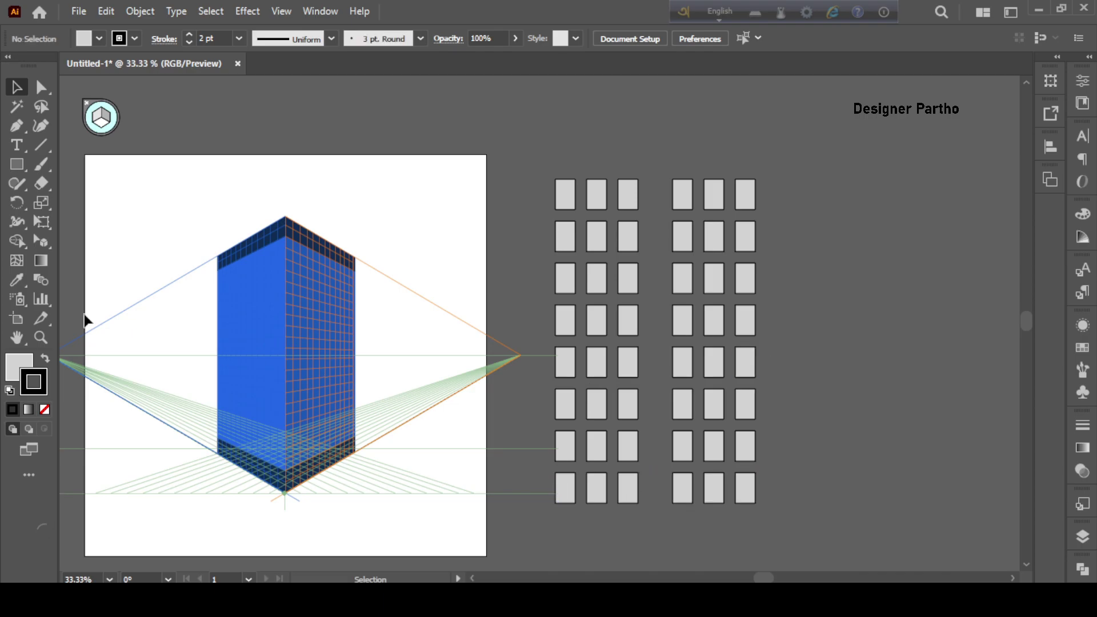
left_click(16, 164)
Draw a tall narrow strip in the gap between the window columns, centred across all eight rows.
scroll(707, 331, "up", 1)
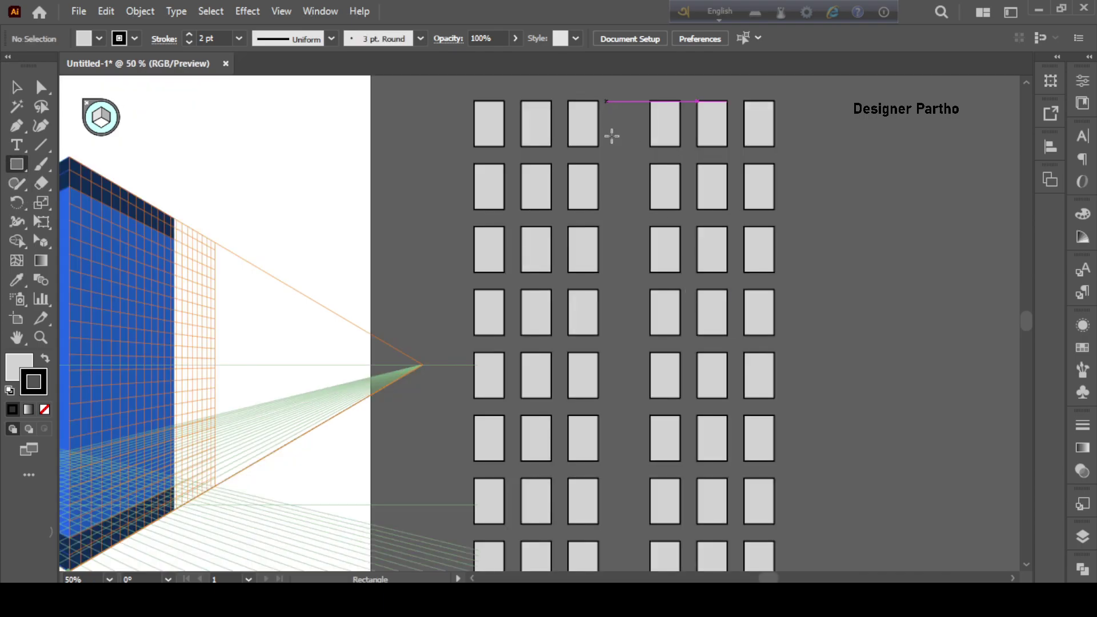
mouse_move(607, 102)
left_mouse_down()
mouse_move(637, 562)
mouse_move(643, 535)
left_mouse_up()
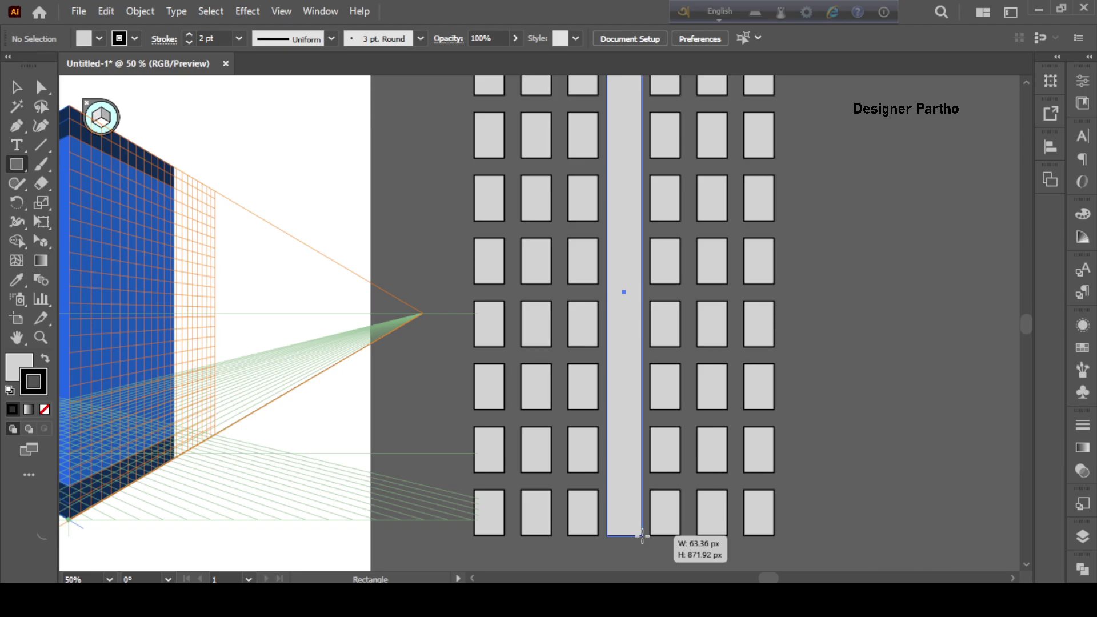
left_click_drag(642, 535, 638, 536)
left_click(16, 87)
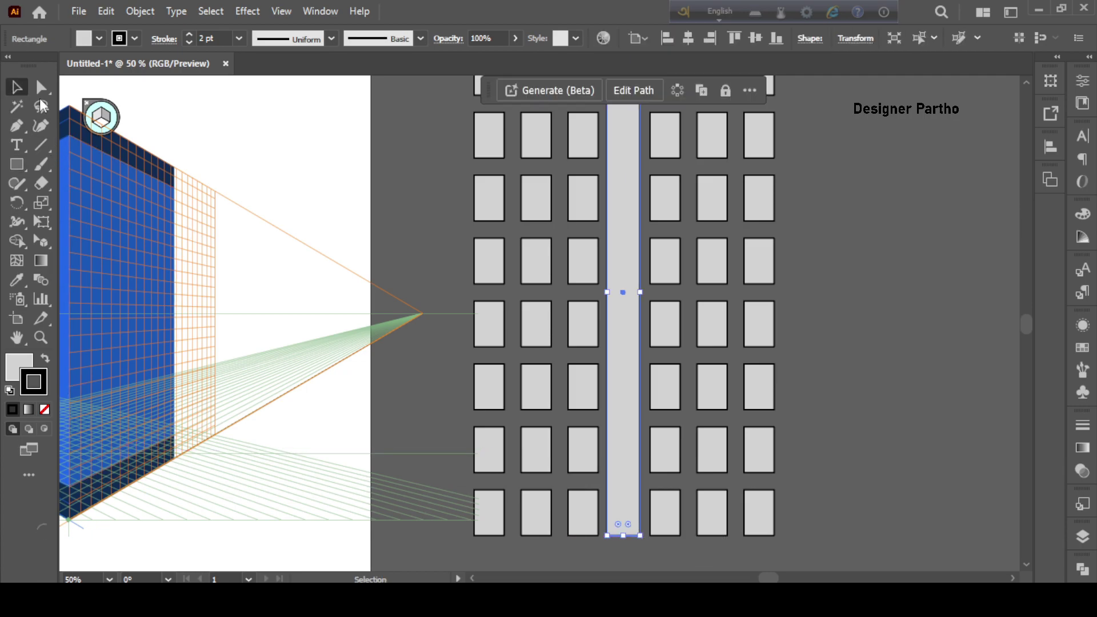
left_click(886, 323)
scroll(812, 348, "up", 3)
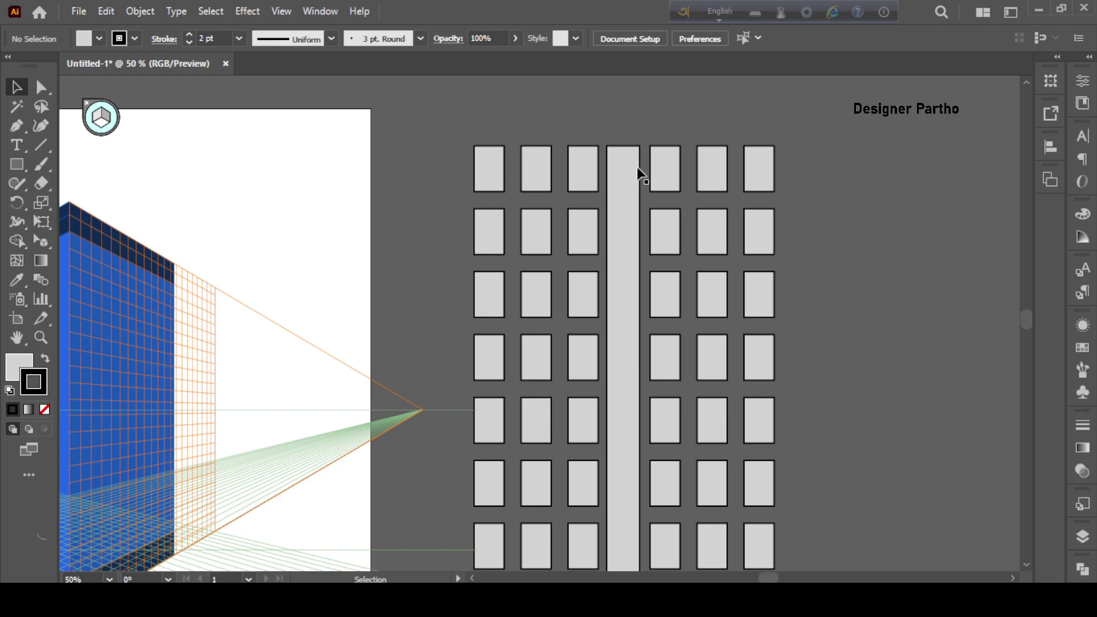
scroll(639, 172, "up", 2, "alt")
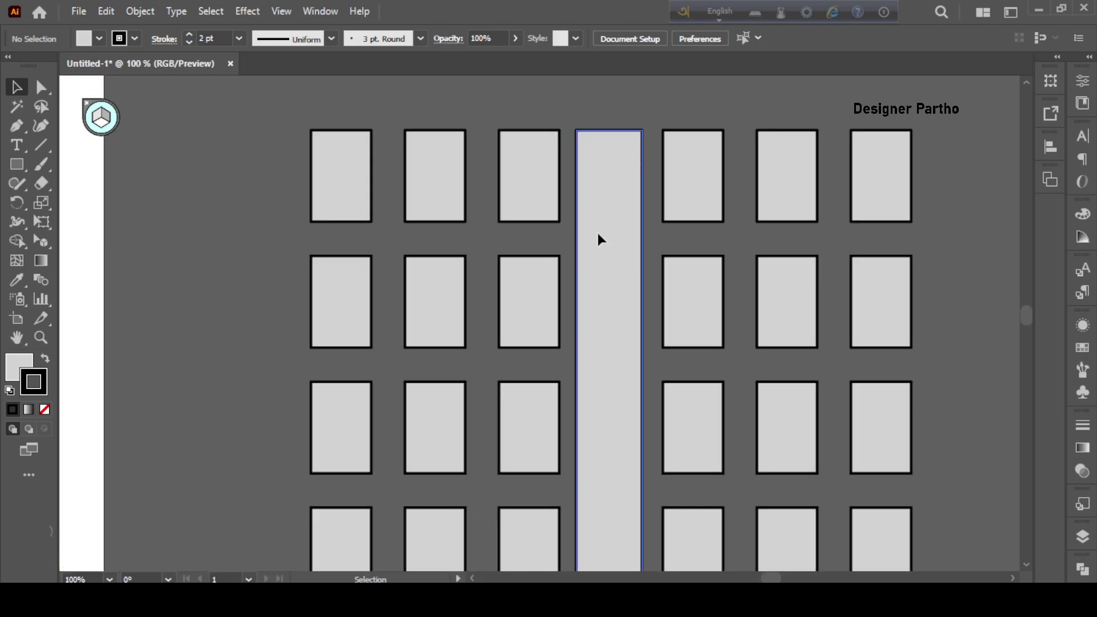
left_click_drag(600, 236, 602, 236)
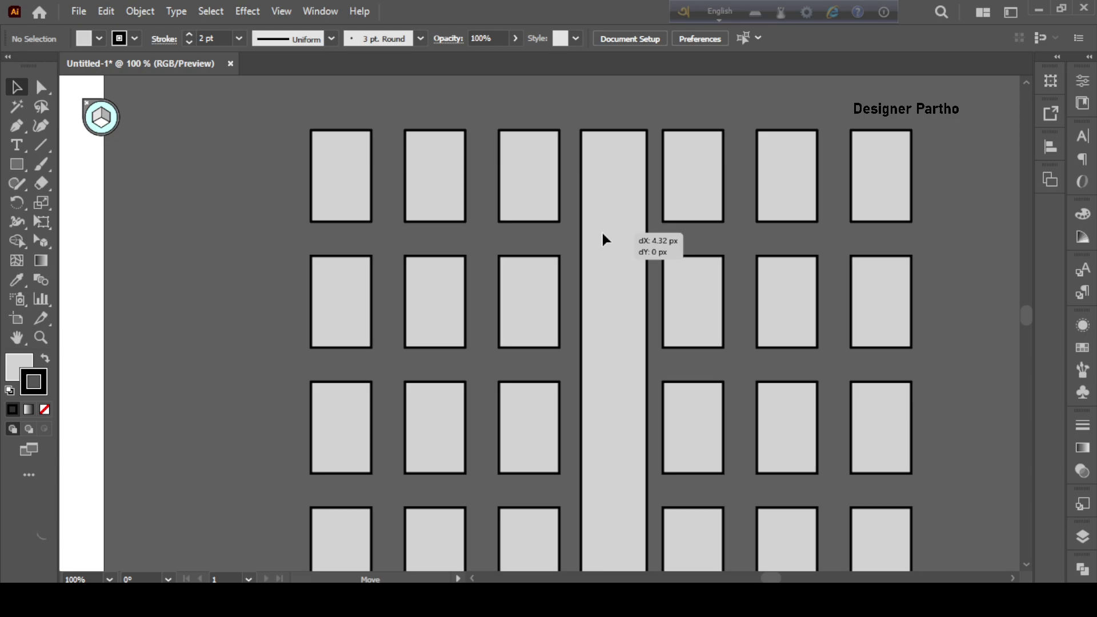
left_click_drag(602, 233, 600, 234)
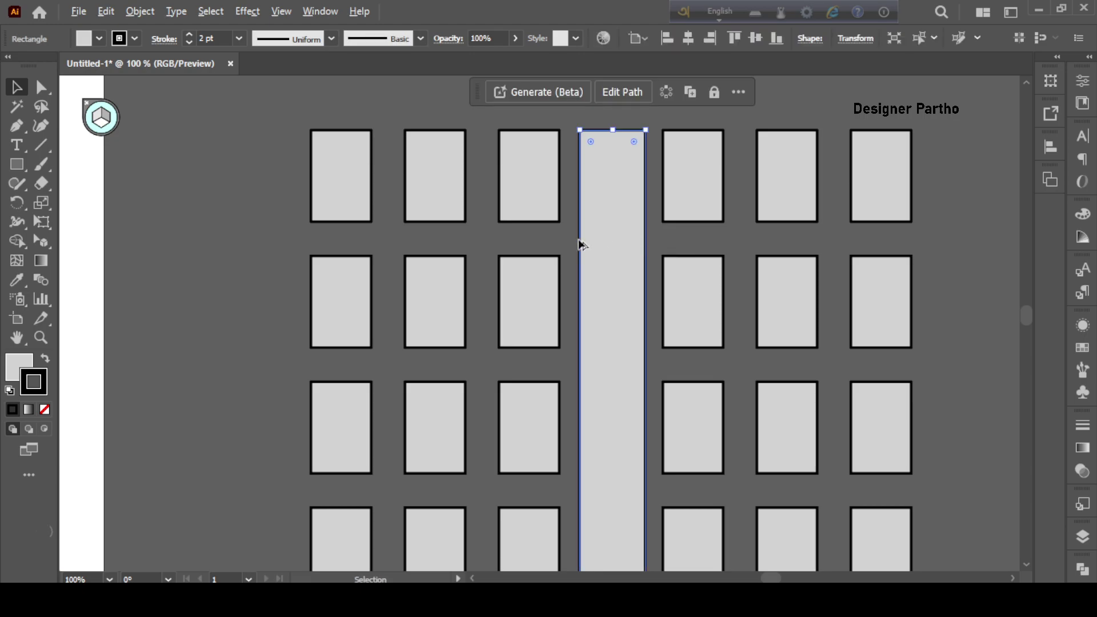
scroll(581, 244, "down", 3)
left_click(754, 348)
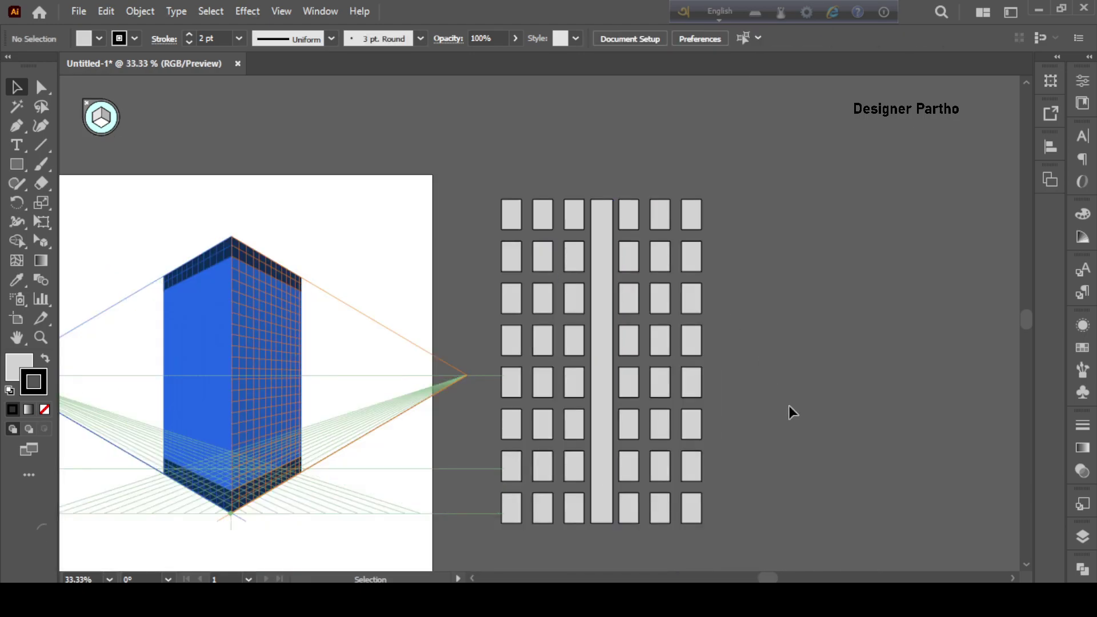
Group all windows and the strip, scale the group down, and place a copy beside it.
scroll(786, 404, "down", 1)
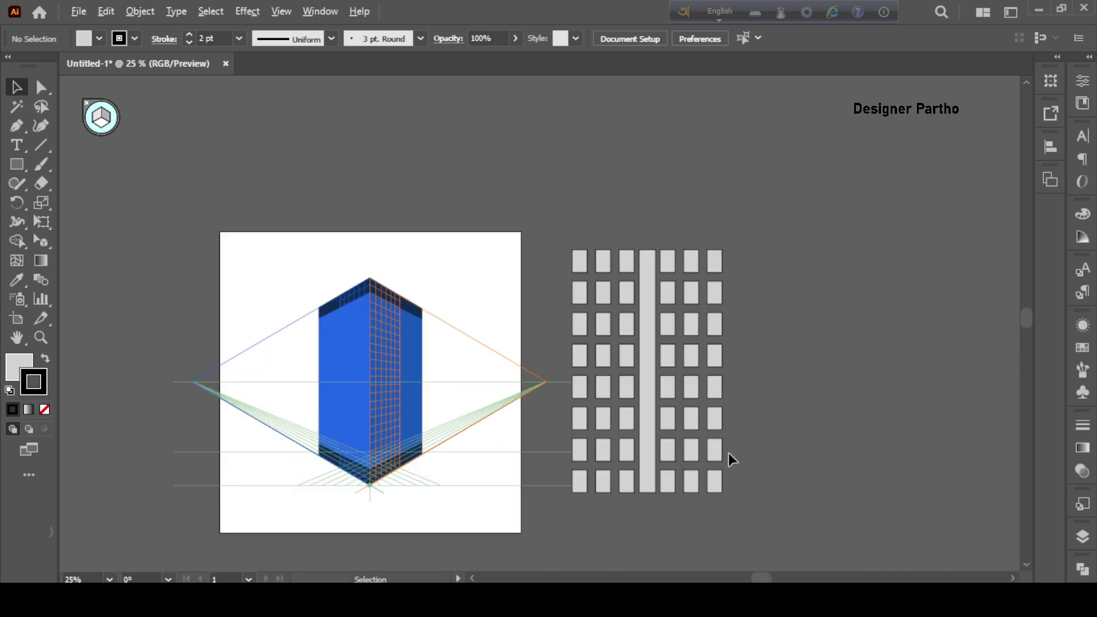
scroll(729, 454, "up", 1)
scroll(769, 437, "down", 1)
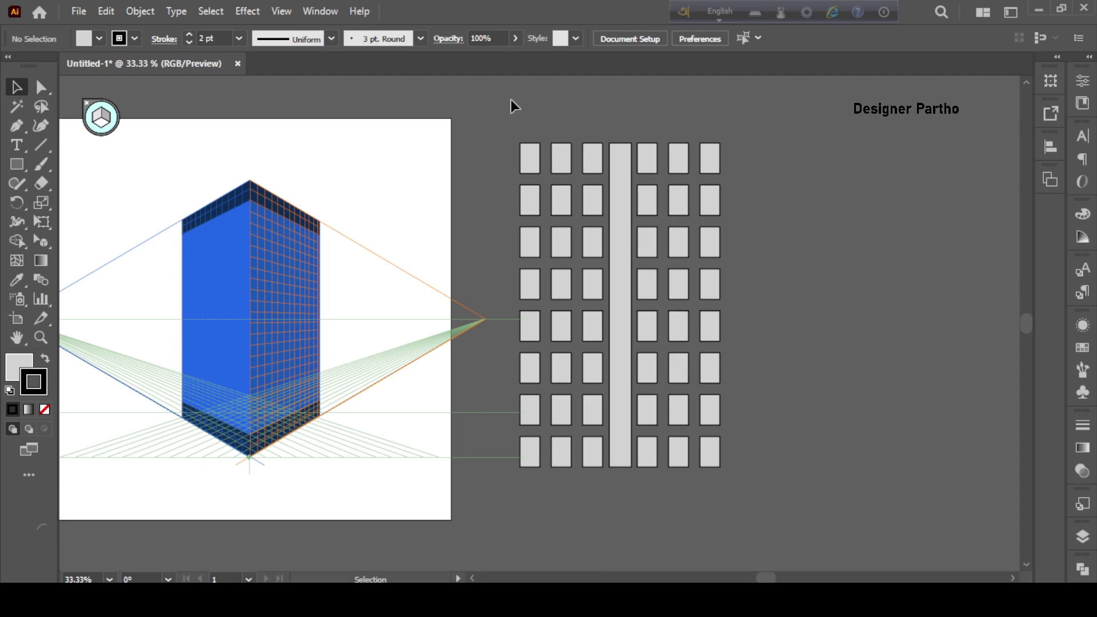
key("ctrl+a")
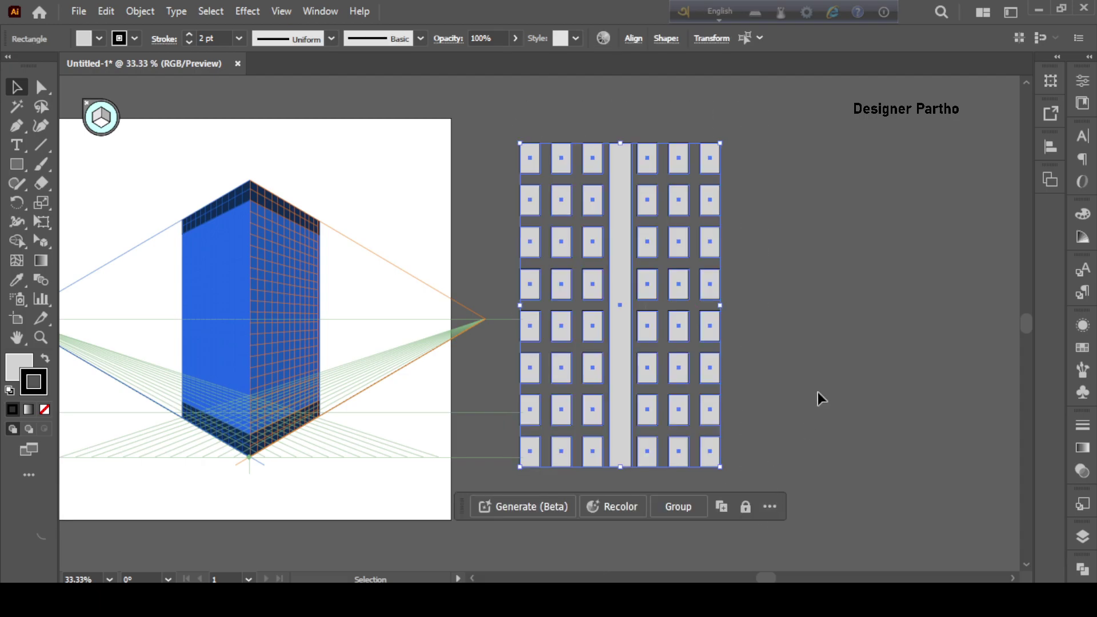
key("ctrl+g")
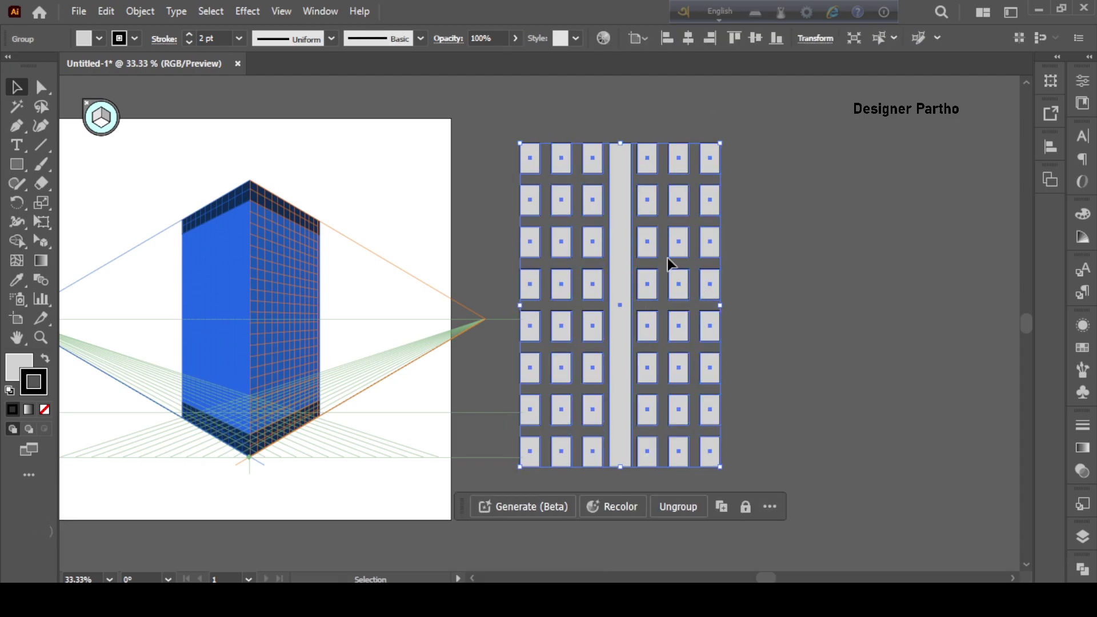
left_click_drag(592, 204, 710, 198)
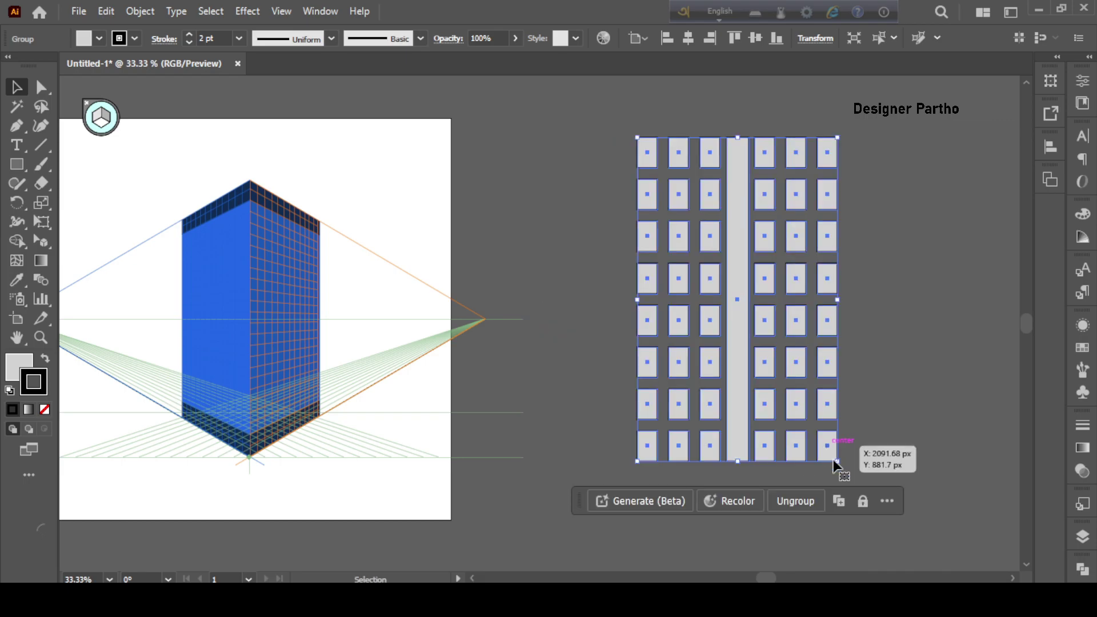
left_click_drag(837, 461, 742, 328)
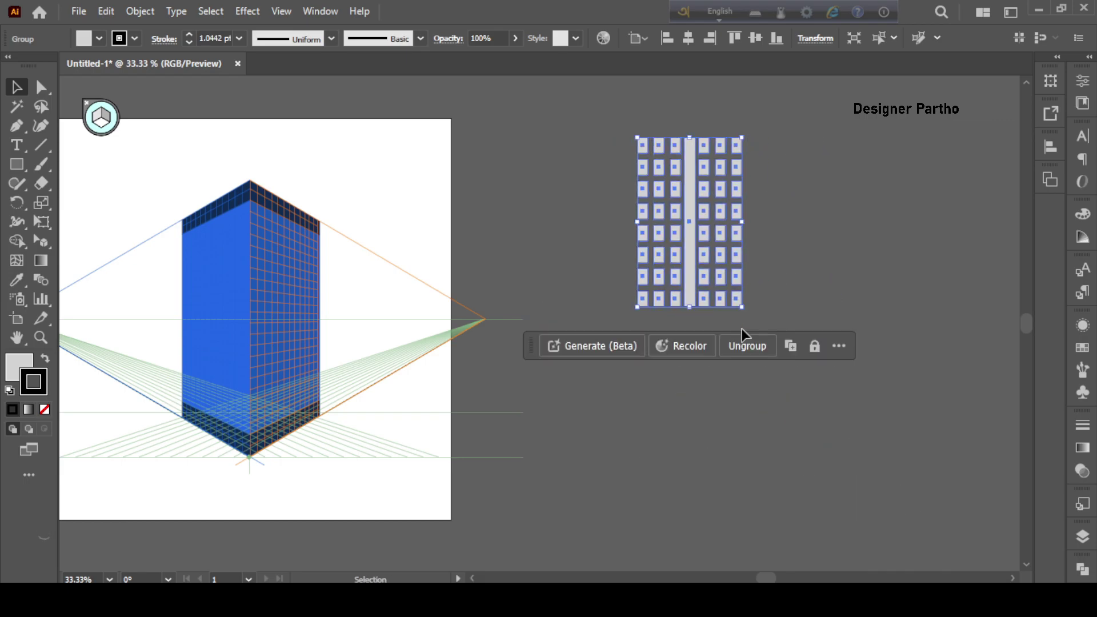
mouse_move(697, 252)
left_mouse_down()
mouse_move(677, 167)
mouse_move(798, 210)
left_mouse_up()
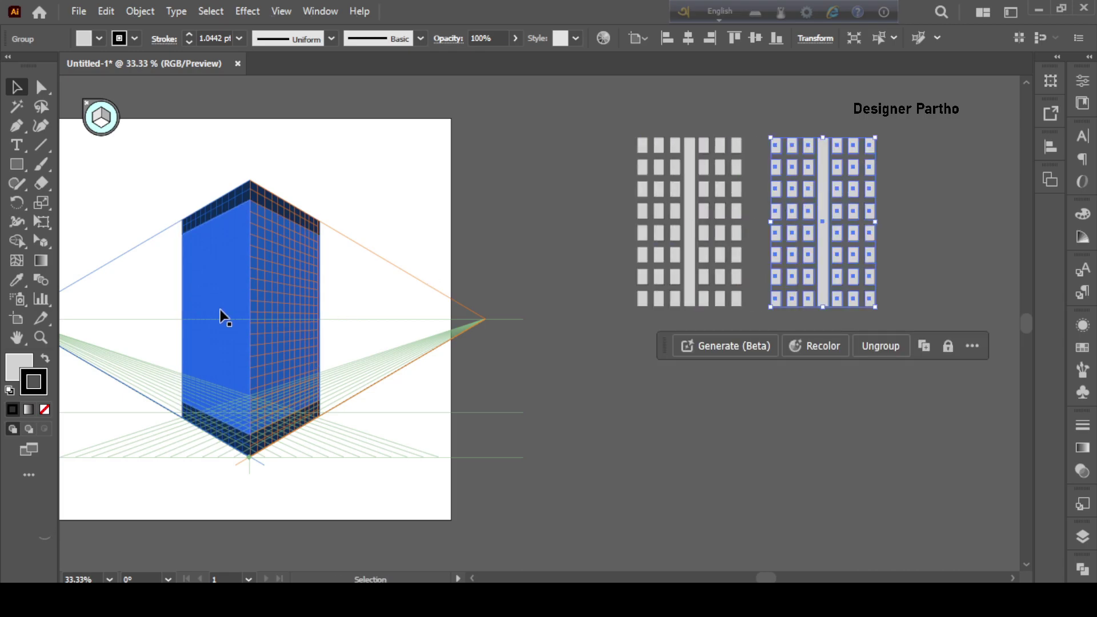
left_click(629, 206)
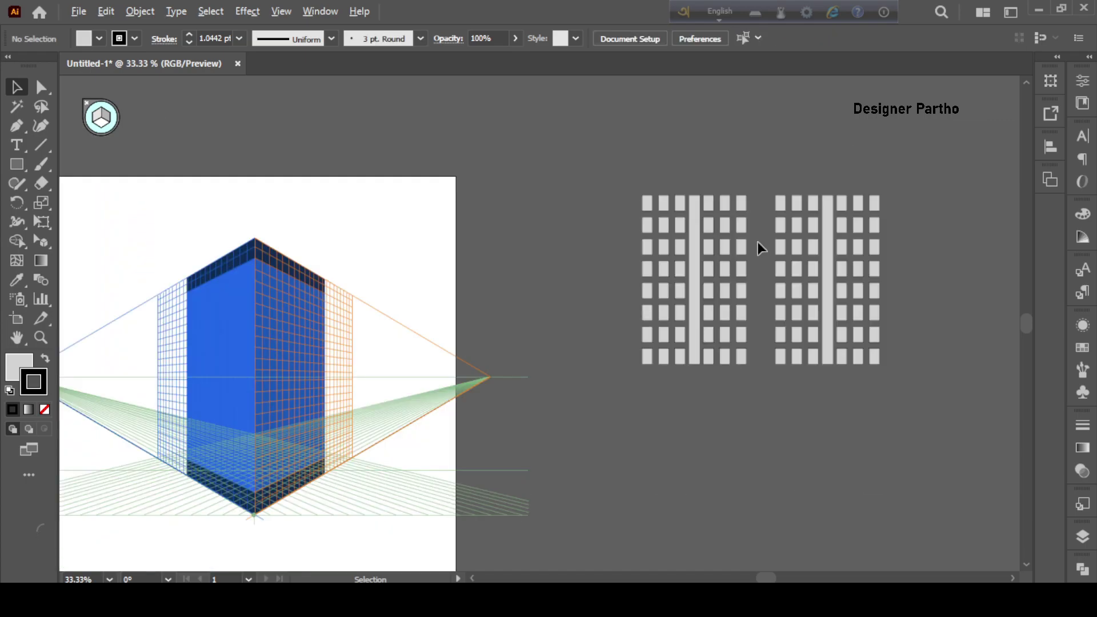
Activate the left perspective plane and select the left window grid with Perspective Selection.
scroll(757, 242, "down", 1, "alt")
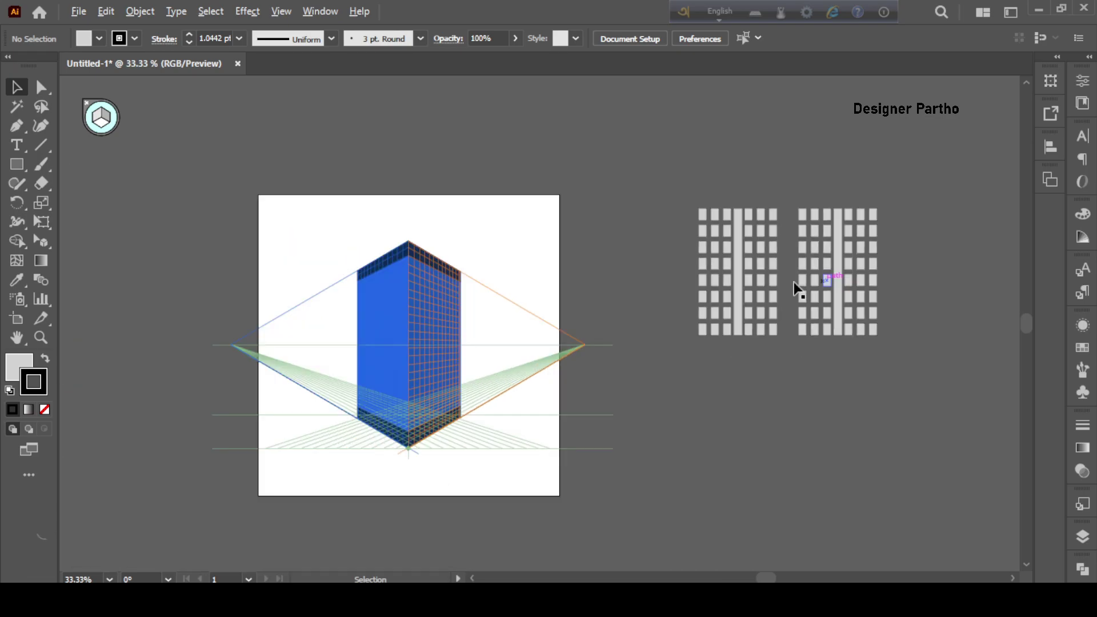
scroll(361, 342, "up", 1, "alt")
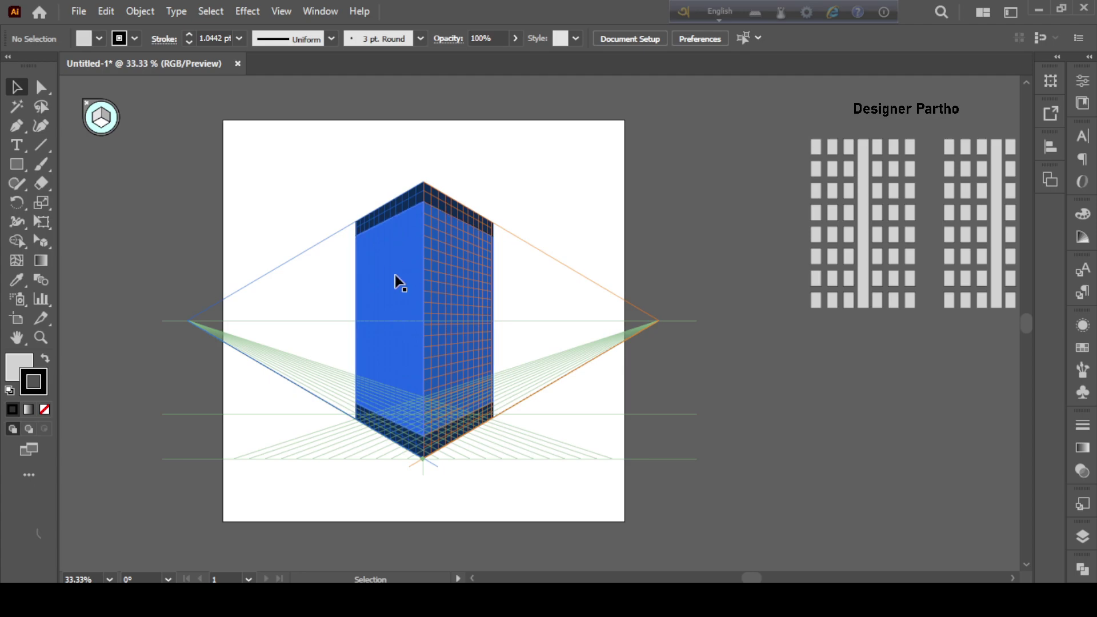
key("e")
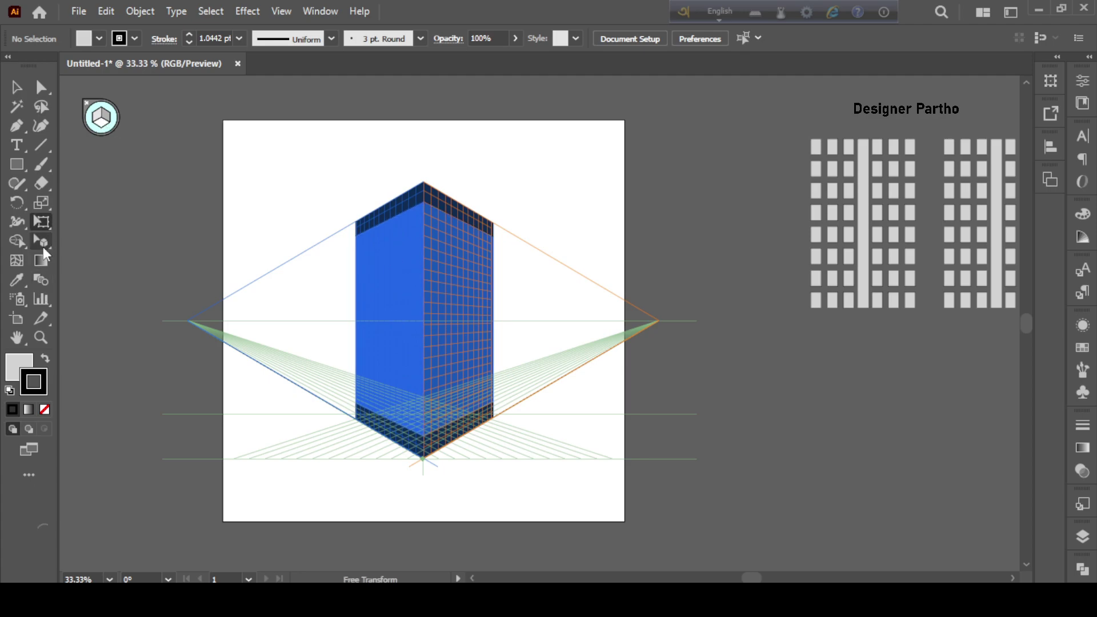
left_click_drag(41, 244, 113, 243)
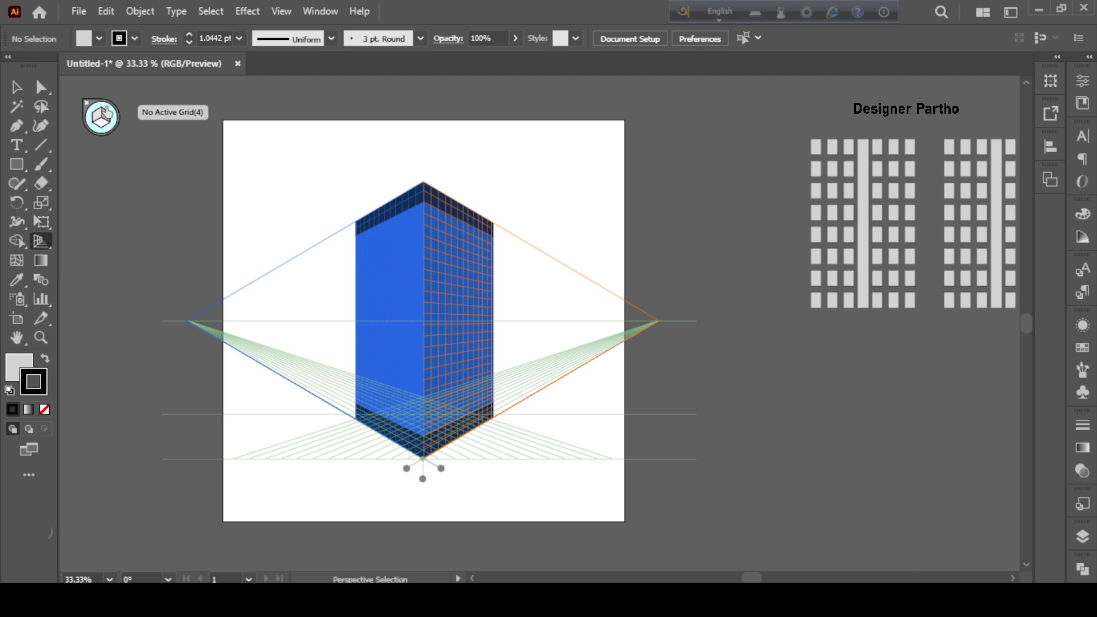
left_click(101, 120)
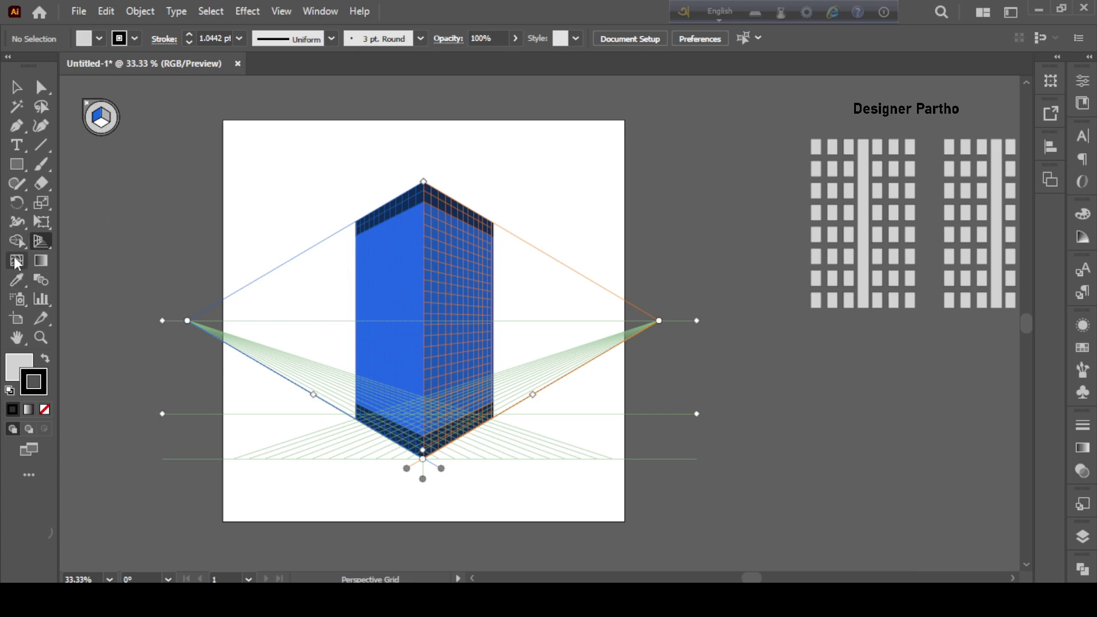
right_click(40, 244)
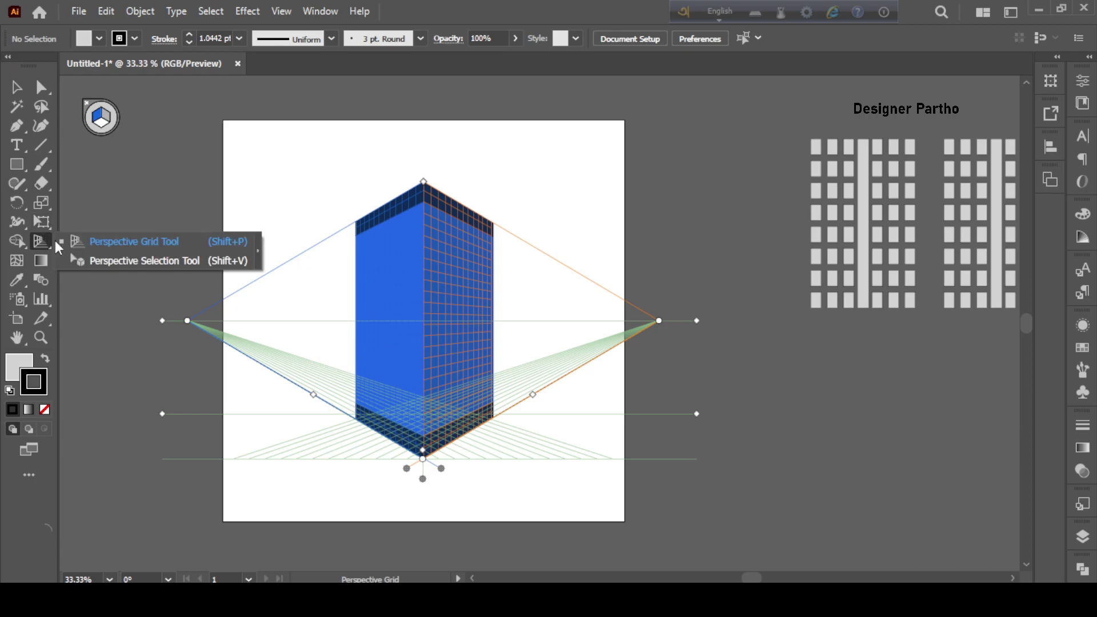
left_click(136, 263)
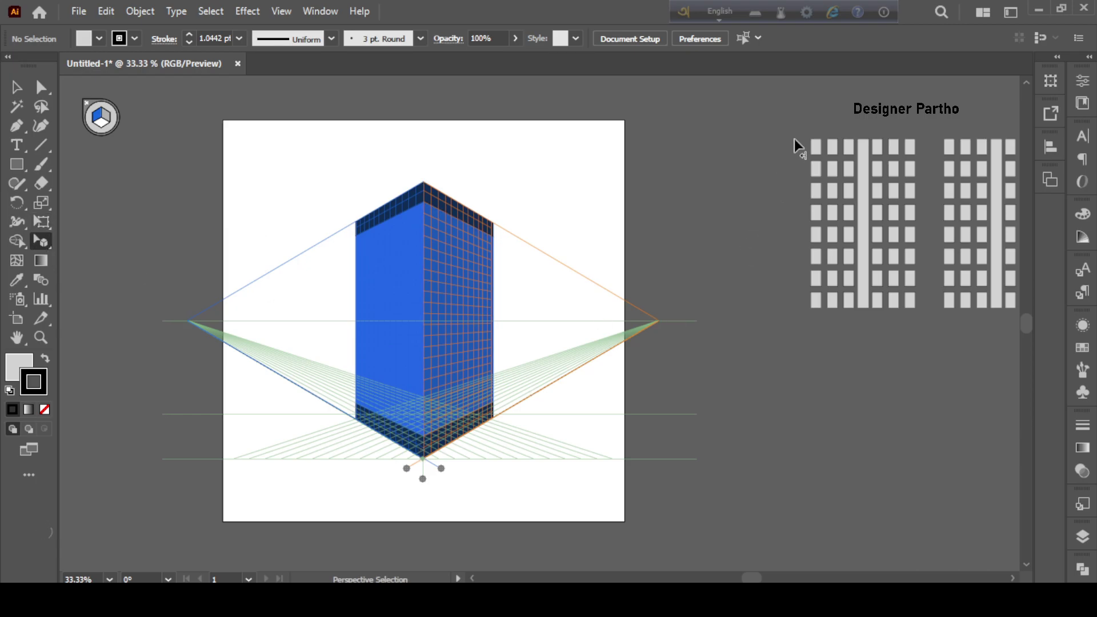
left_click_drag(794, 126, 930, 330)
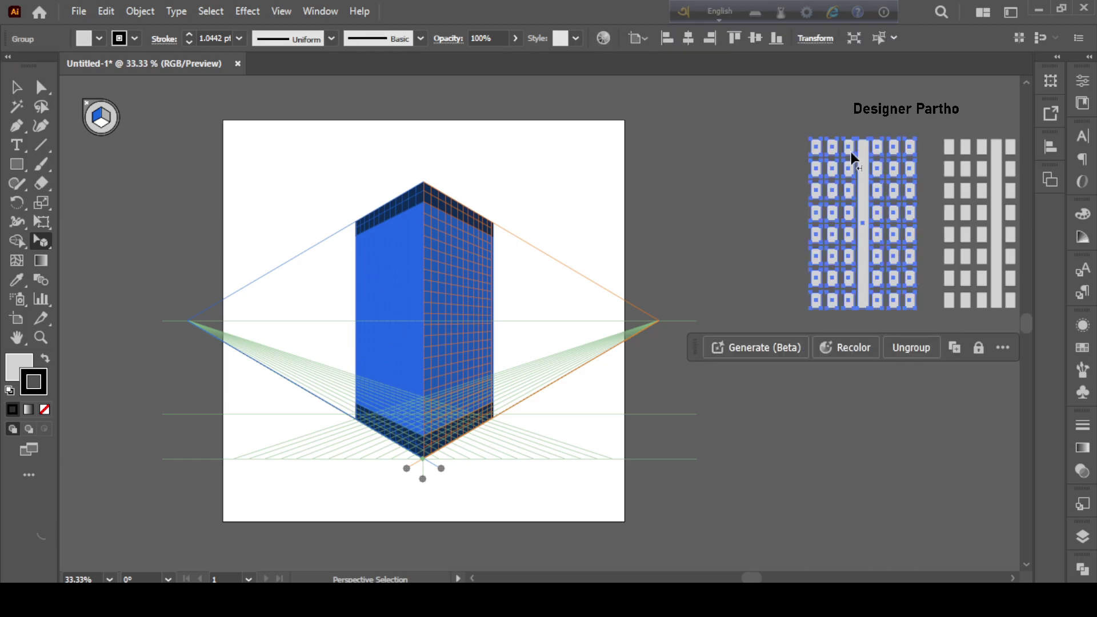
Drag the window grid onto the building's left face in perspective, between parapet and base.
left_click_drag(849, 149, 414, 248)
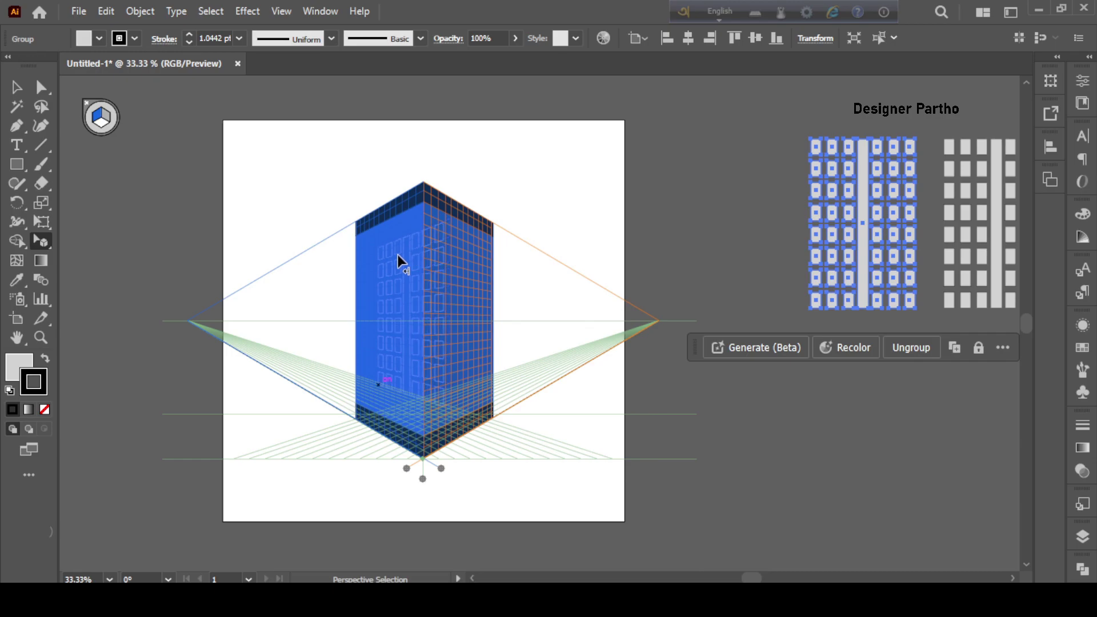
left_click_drag(414, 248, 381, 258)
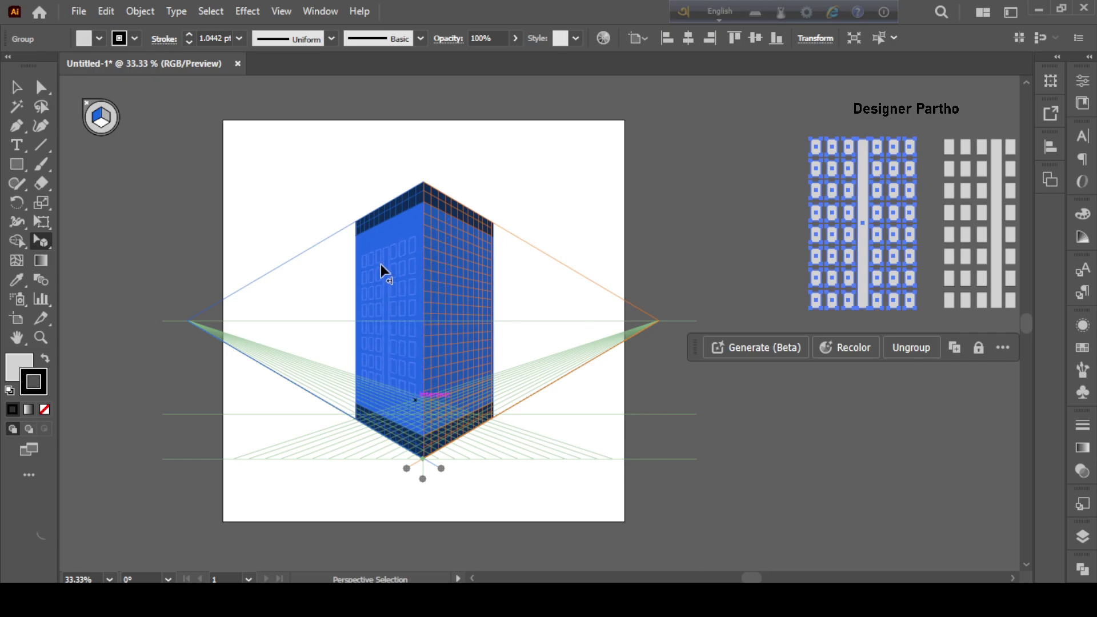
left_click_drag(380, 258, 382, 253)
key("ctrl+plus")
left_click_drag(441, 206, 432, 204)
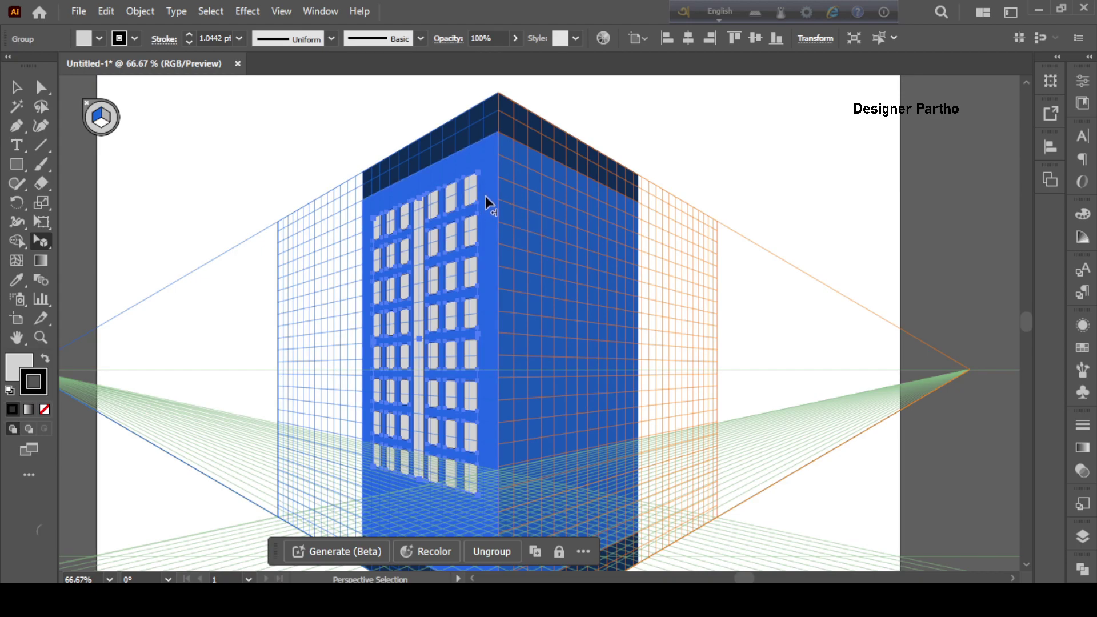
scroll(485, 197, "down", 2)
scroll(484, 180, "down", 1)
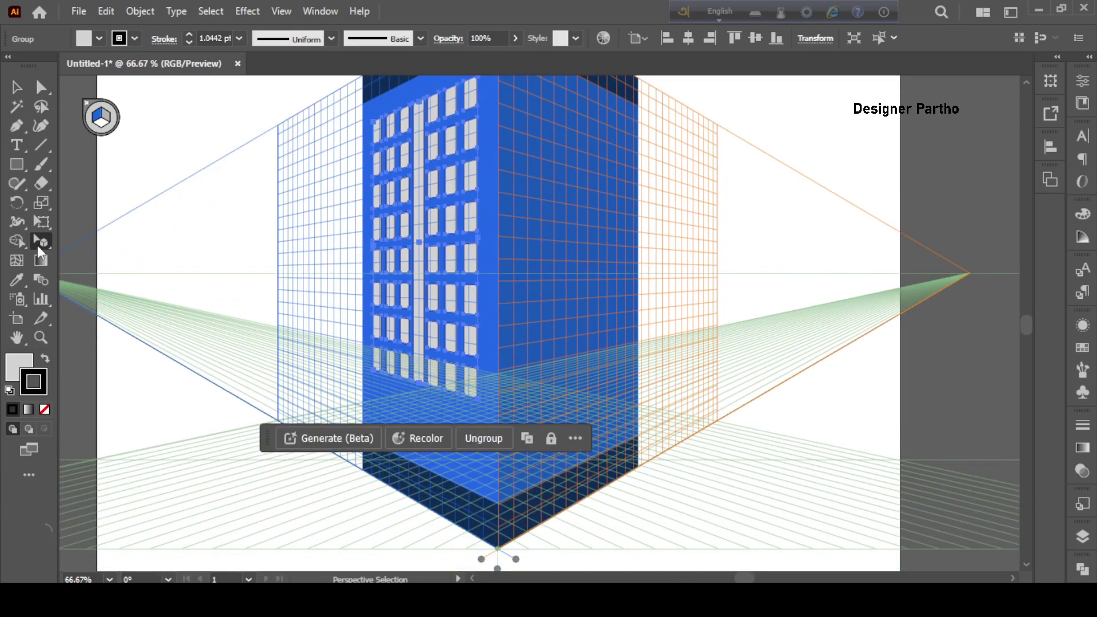
left_click_drag(39, 242, 113, 258)
left_click_drag(479, 400, 477, 452)
Return to normal selection and zoom out to view the whole artboard.
left_click(16, 87)
key("ctrl+shift+a")
key("ctrl+1")
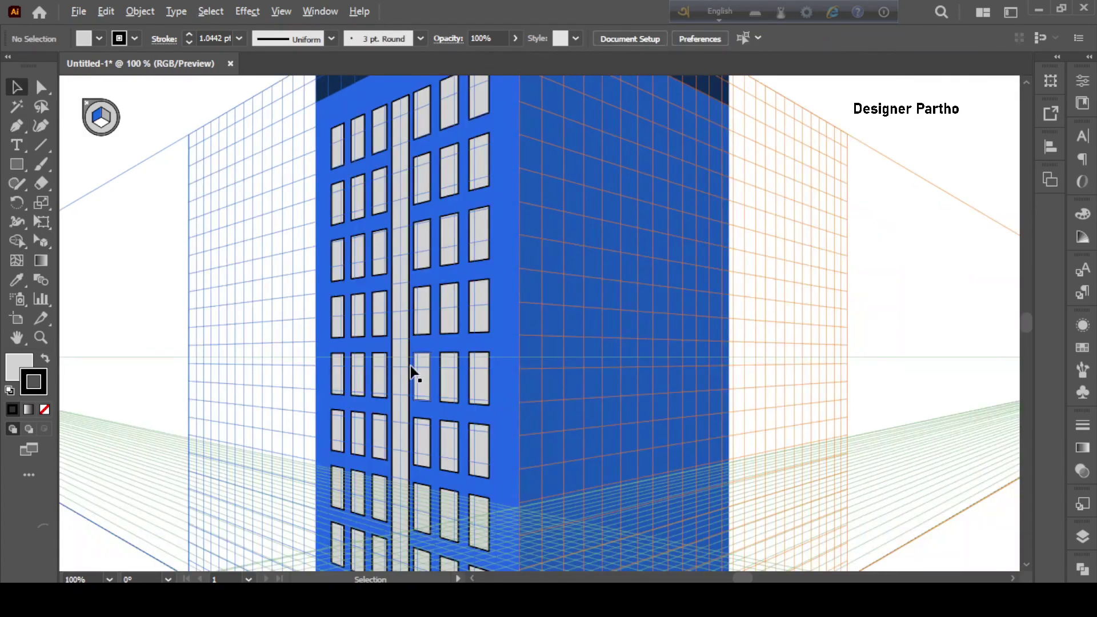
key("ctrl+minus")
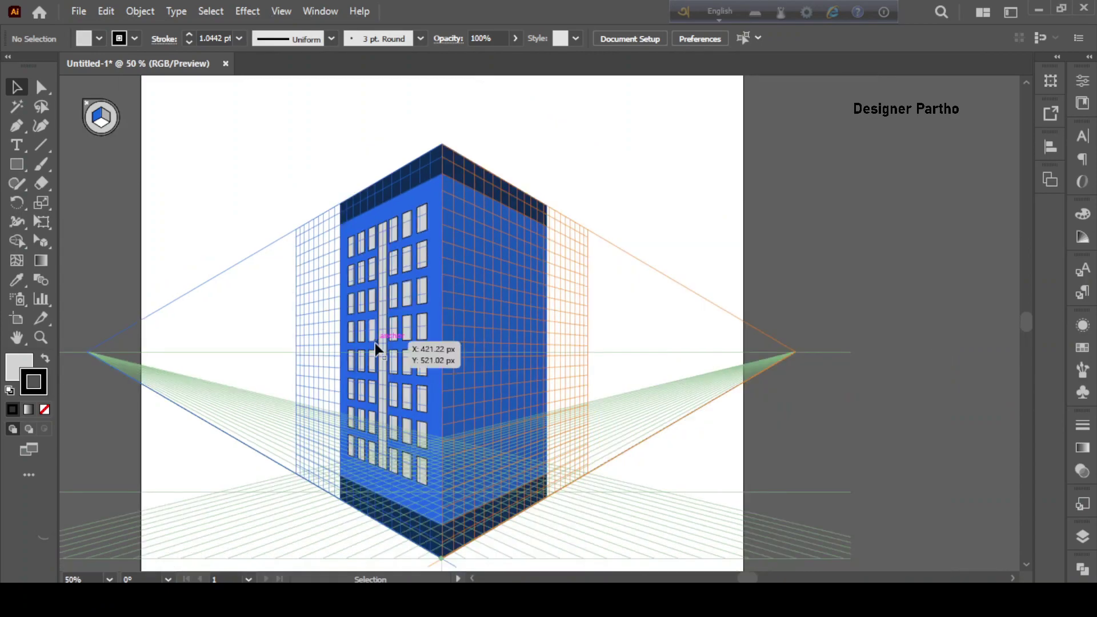
key("ctrl+minus")
key("ctrl+minus")
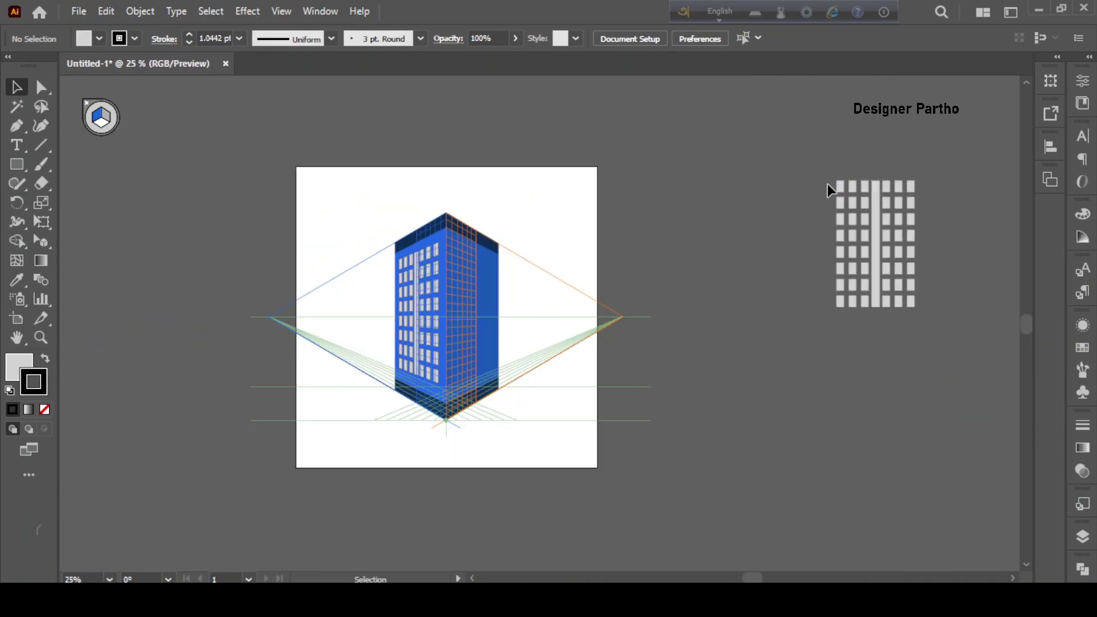
left_click_drag(928, 351, 928, 351)
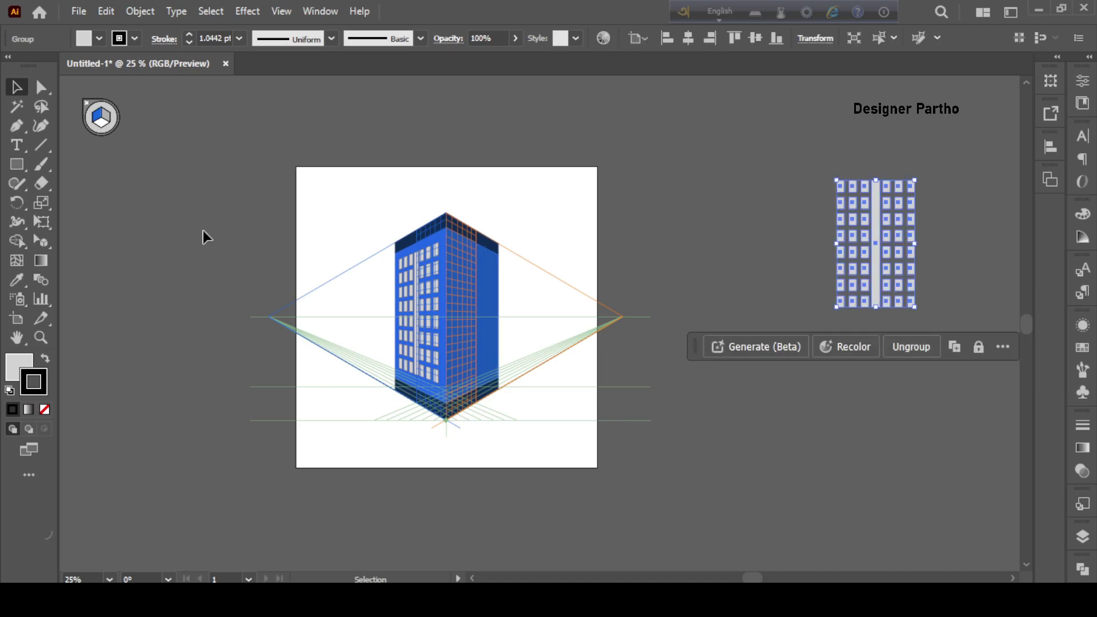
left_click(286, 133)
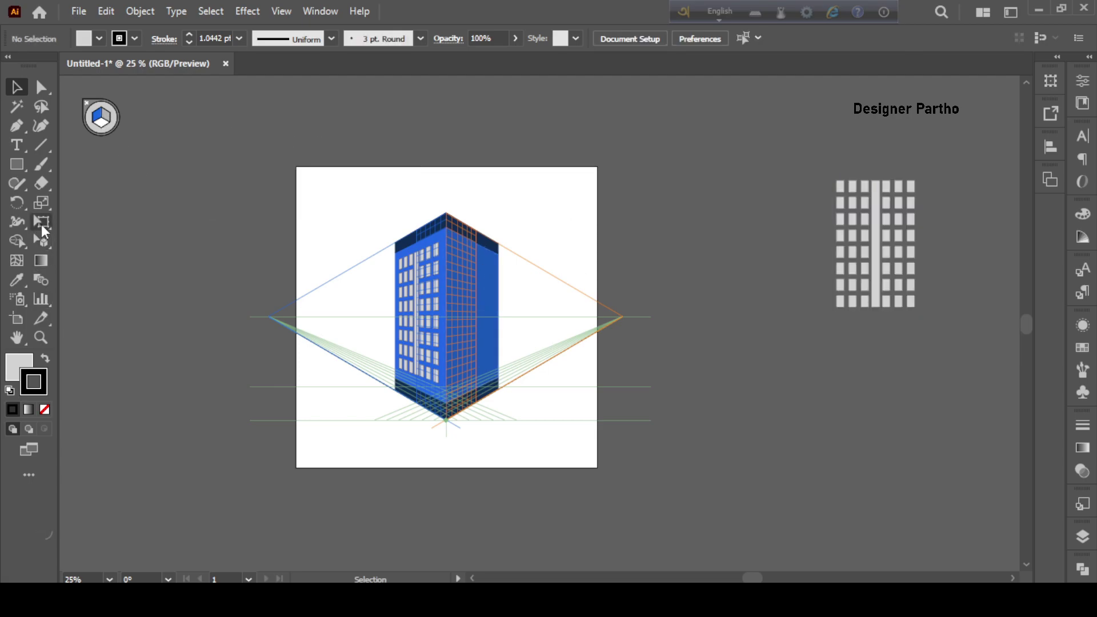
Activate the right perspective plane and drag the remaining window grid onto the building's right face.
left_click_drag(41, 239, 103, 259)
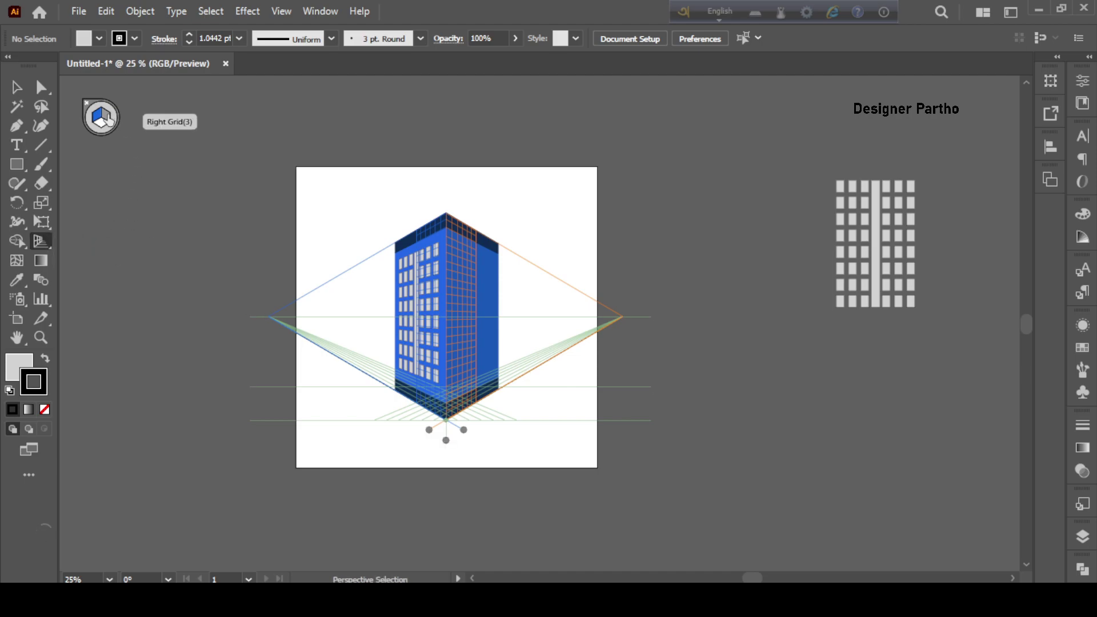
left_click(107, 120)
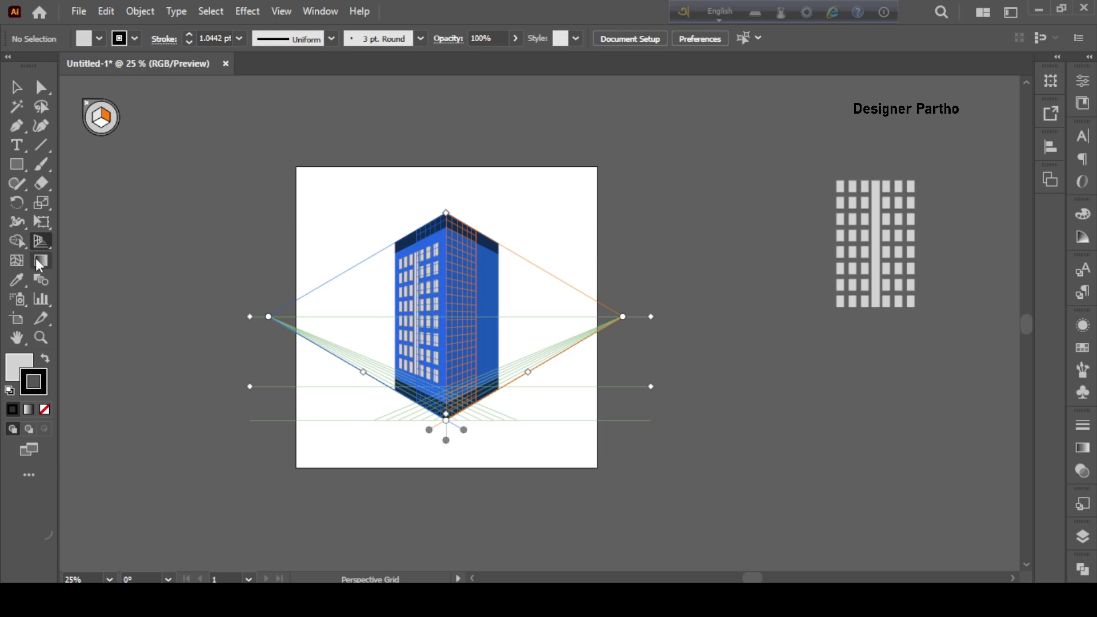
left_click_drag(41, 240, 103, 264)
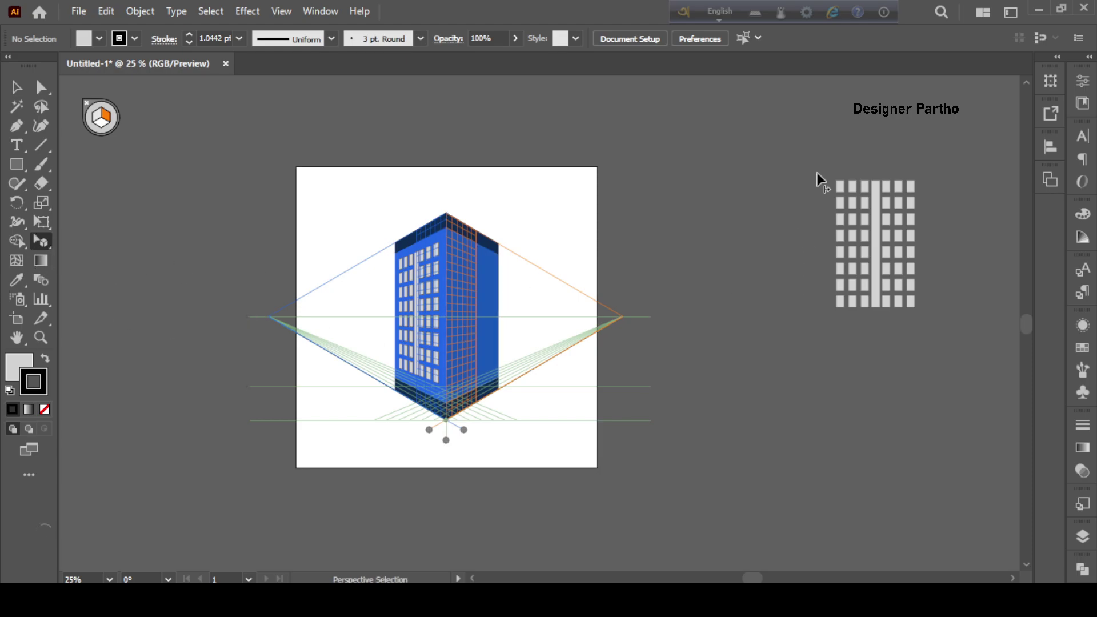
left_click_drag(904, 303, 937, 343)
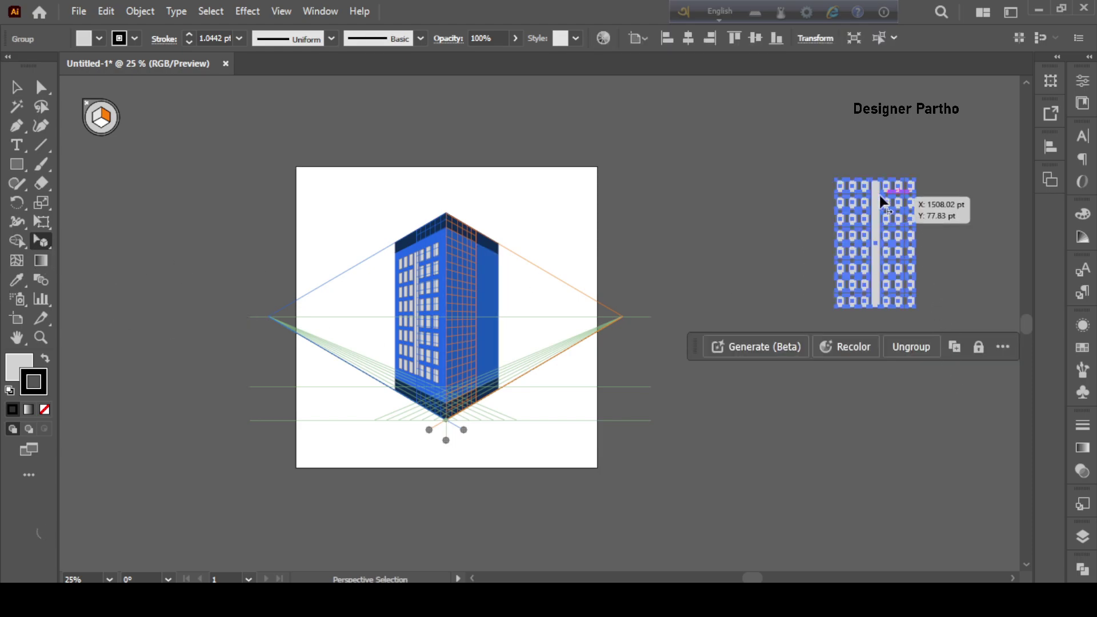
left_click_drag(878, 195, 477, 275)
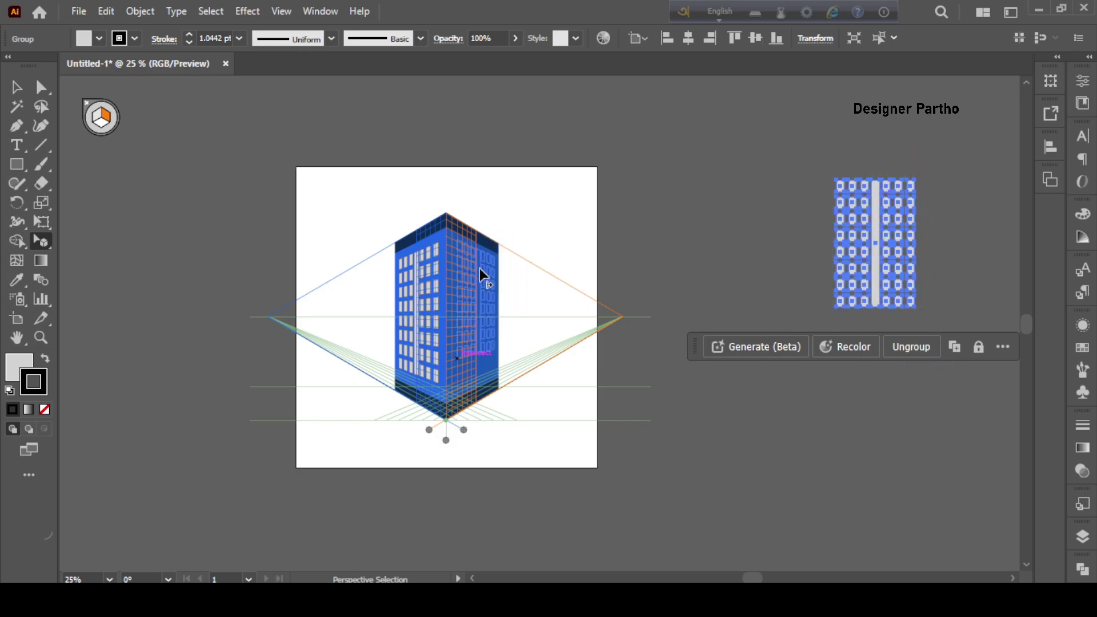
left_click_drag(478, 275, 476, 268)
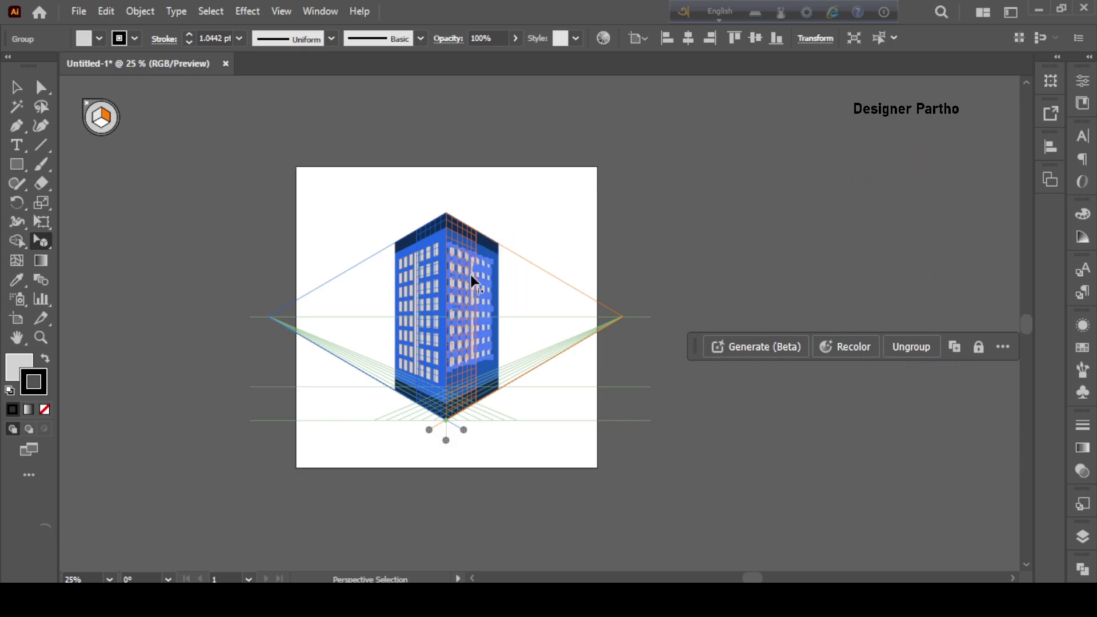
scroll(461, 268, "up", 3)
scroll(424, 230, "up", 2)
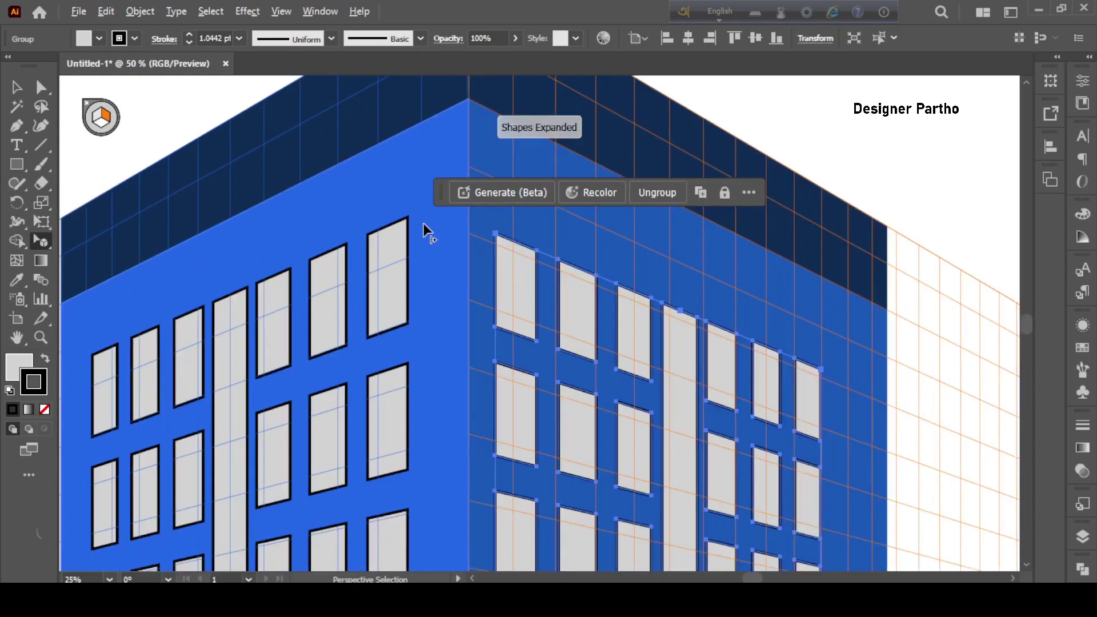
mouse_move(517, 290)
left_mouse_down()
mouse_move(519, 273)
mouse_move(531, 274)
left_mouse_up()
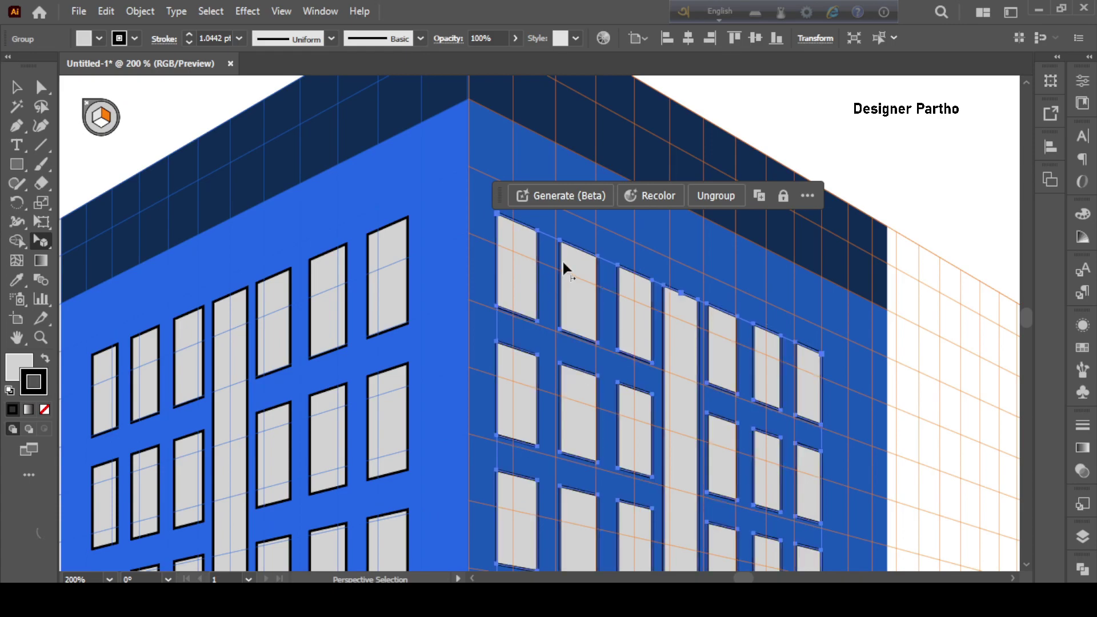
Resize the right-face window group and nudge it along the wall to sit evenly.
scroll(499, 183, "down", 3)
scroll(480, 337, "down", 2)
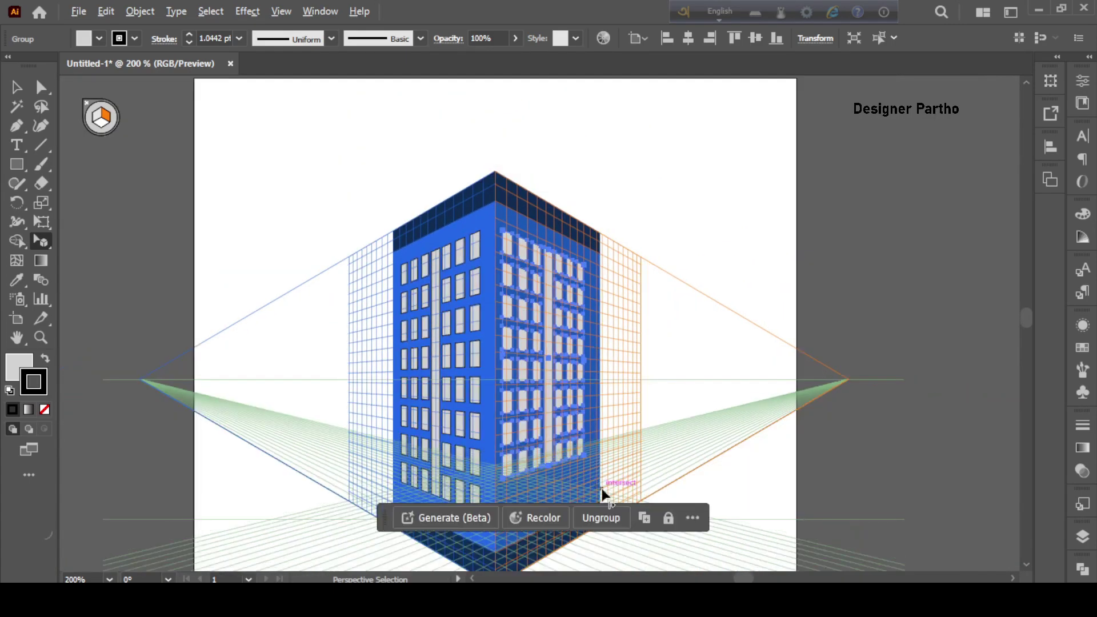
scroll(557, 497, "up", 2)
scroll(557, 497, "up", 2)
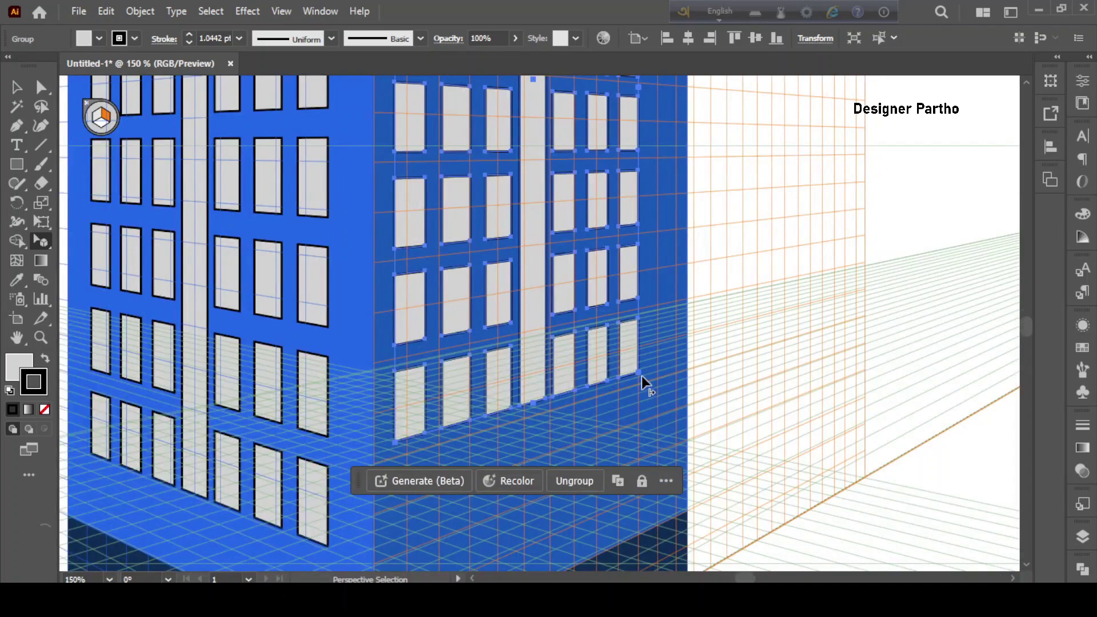
mouse_move(641, 372)
left_mouse_down()
mouse_move(672, 451)
mouse_move(640, 382)
mouse_move(639, 464)
left_mouse_up()
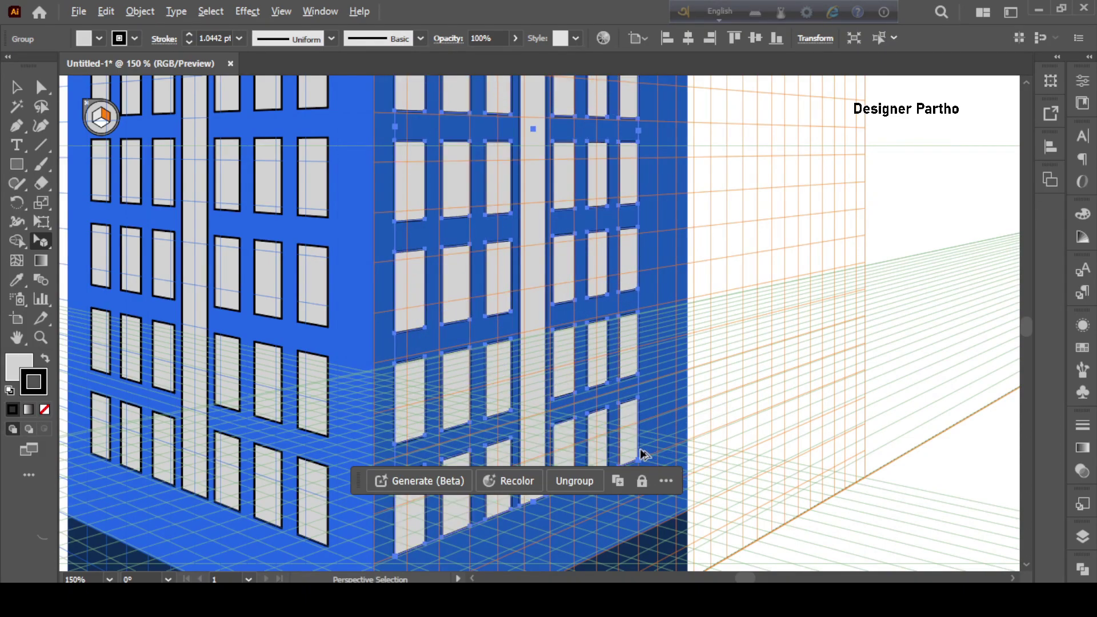
scroll(629, 436, "down", 1)
scroll(541, 426, "down", 1)
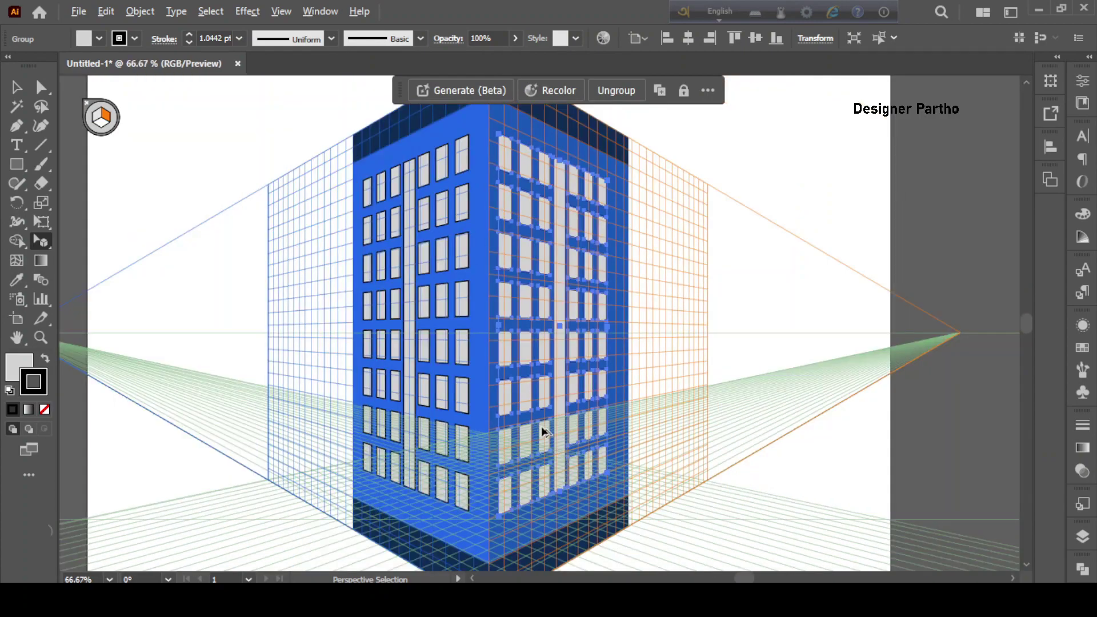
scroll(540, 170, "up", 1)
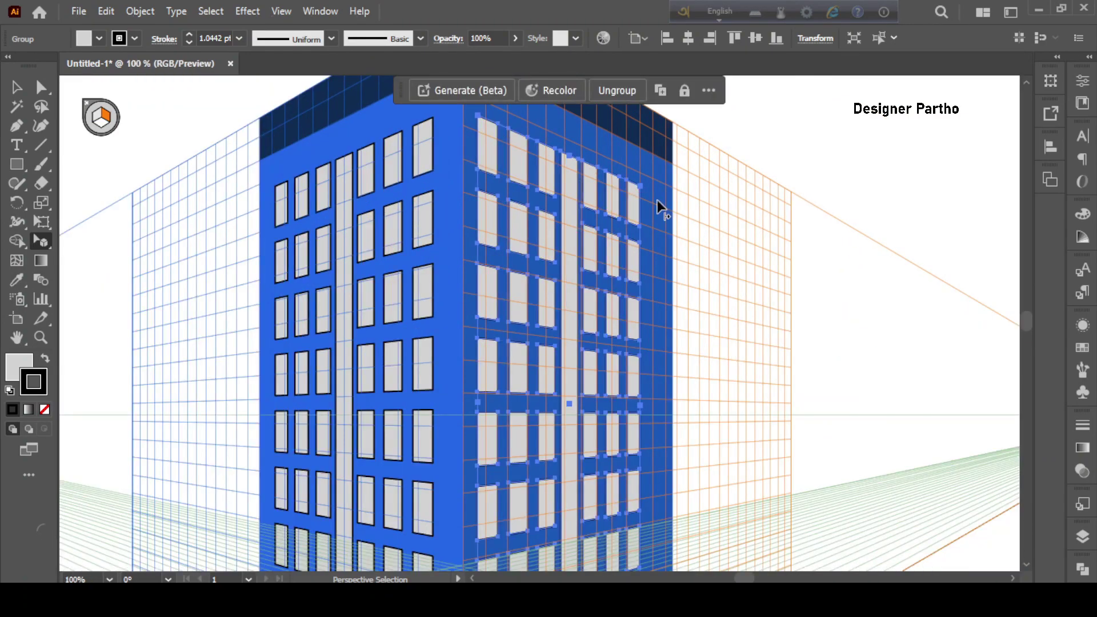
key("shift+Right")
key("shift+Right")
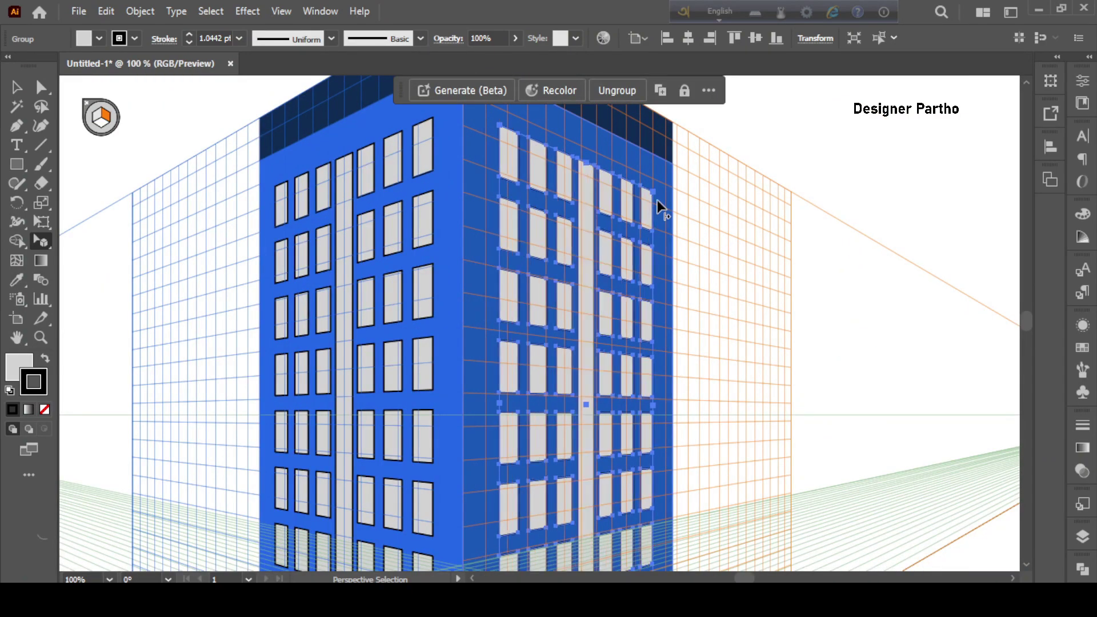
key("shift+Left")
key("ctrl+0")
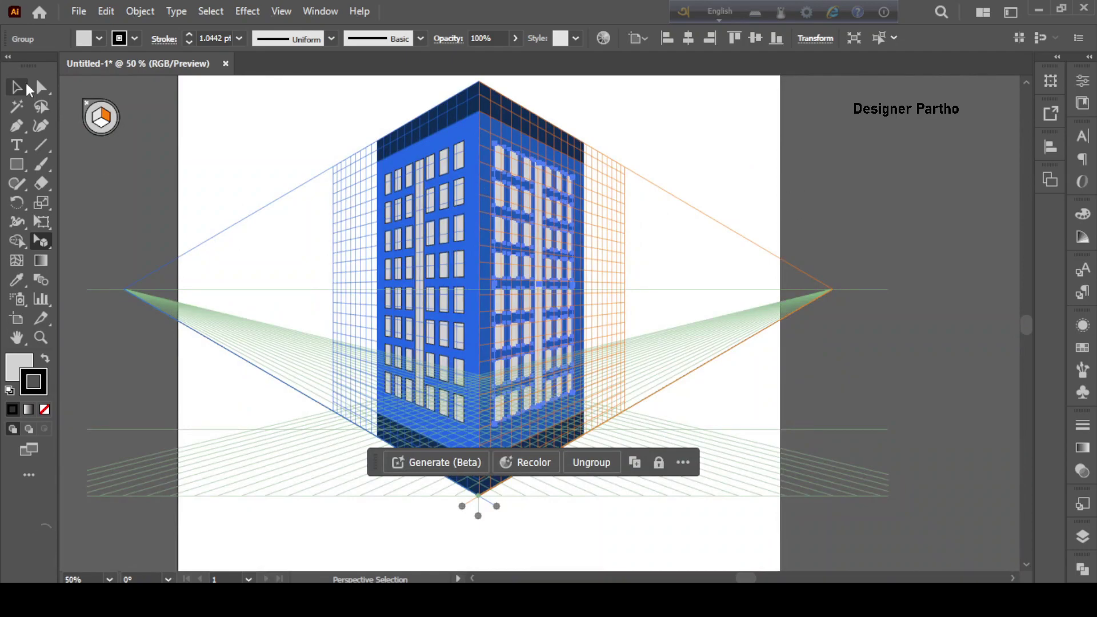
left_click(27, 87)
left_click(838, 207)
scroll(566, 309, "down", 1)
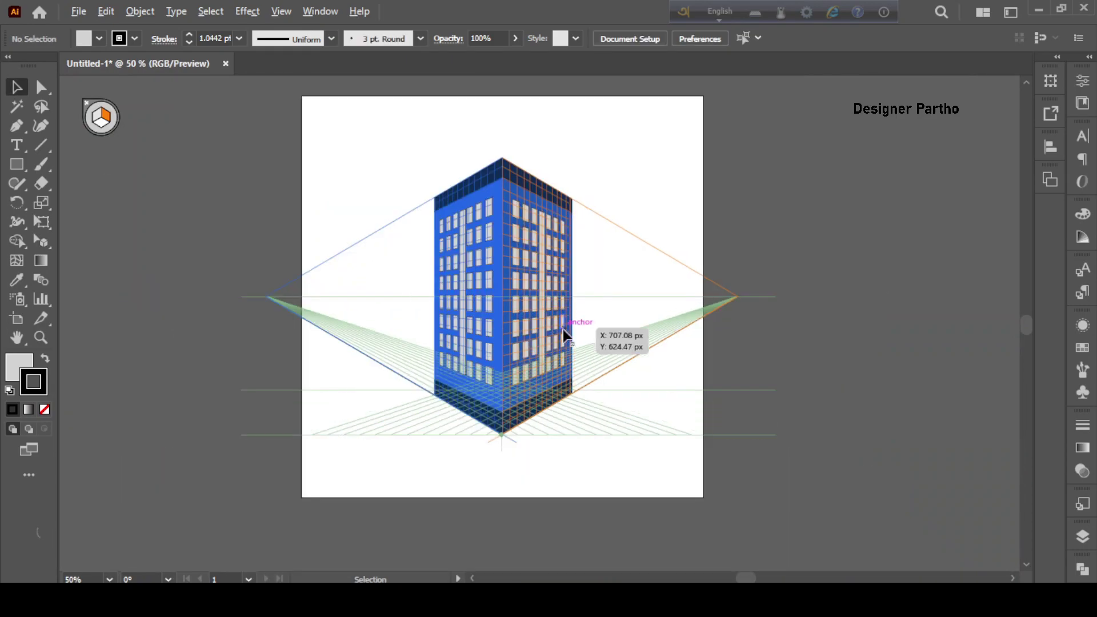
scroll(522, 252, "up", 1)
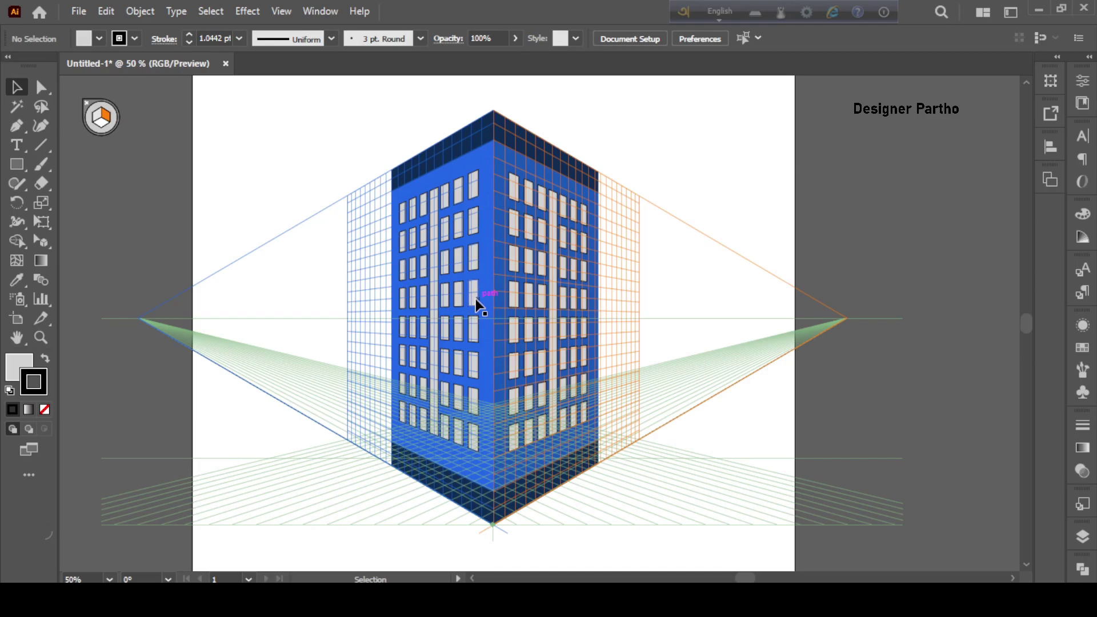
scroll(476, 299, "down", 1)
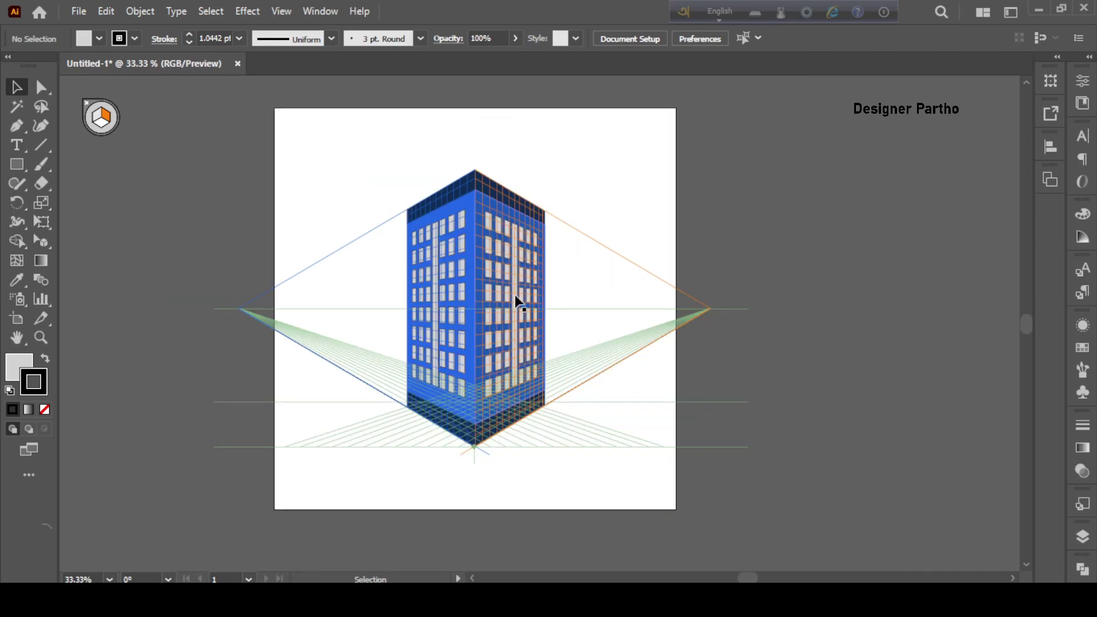
scroll(526, 280, "up", 1)
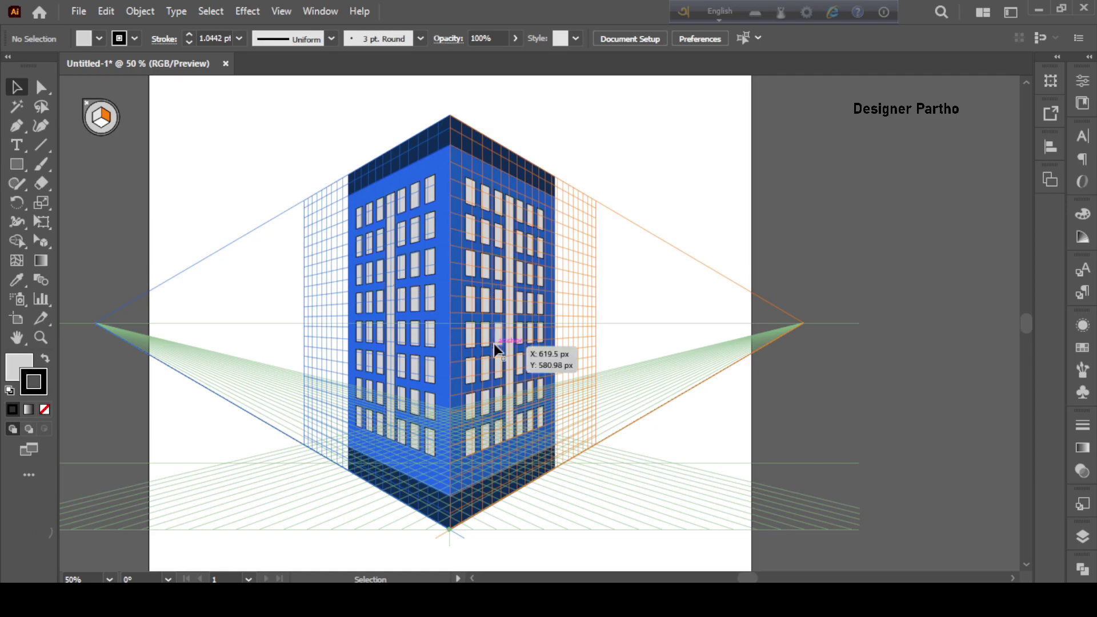
scroll(493, 344, "down", 1)
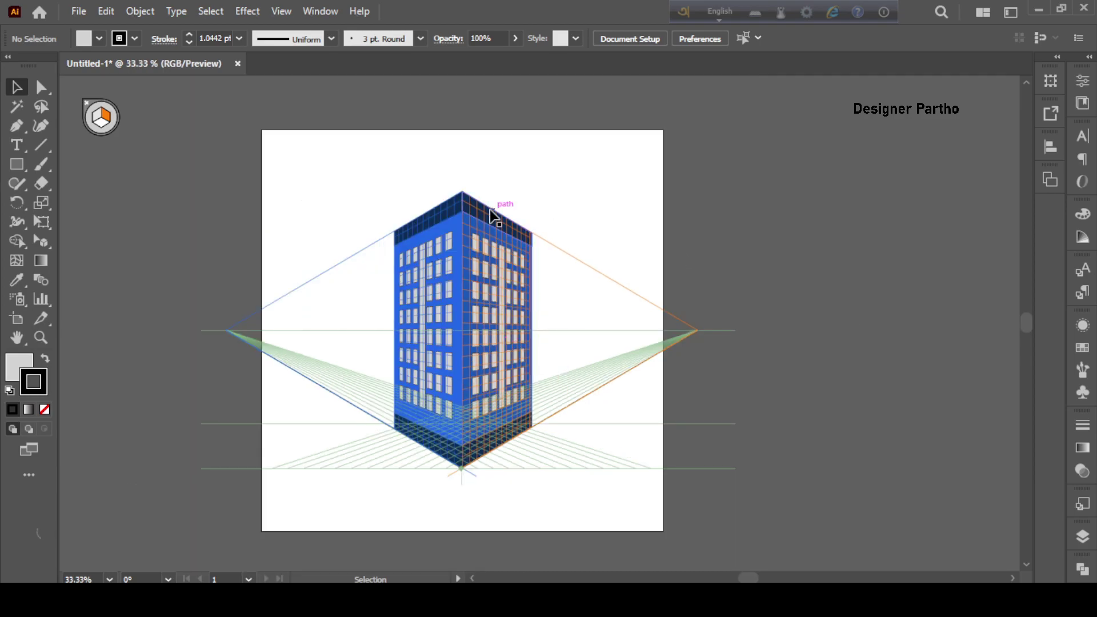
scroll(479, 211, "up", 2)
scroll(479, 210, "up", 1)
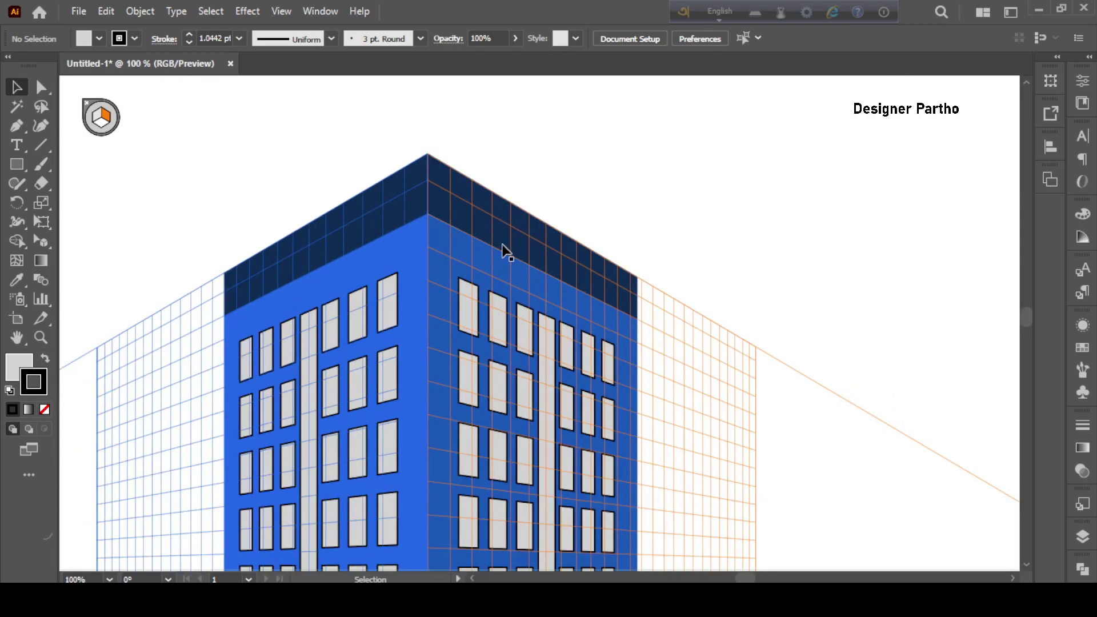
scroll(422, 238, "down", 1)
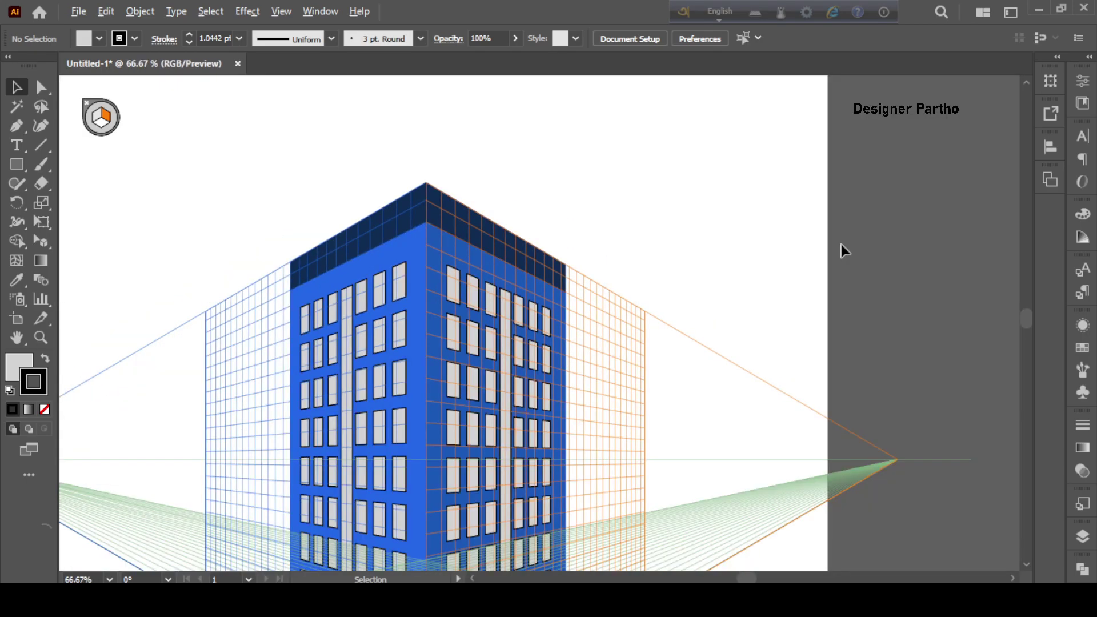
scroll(495, 217, "down", 2)
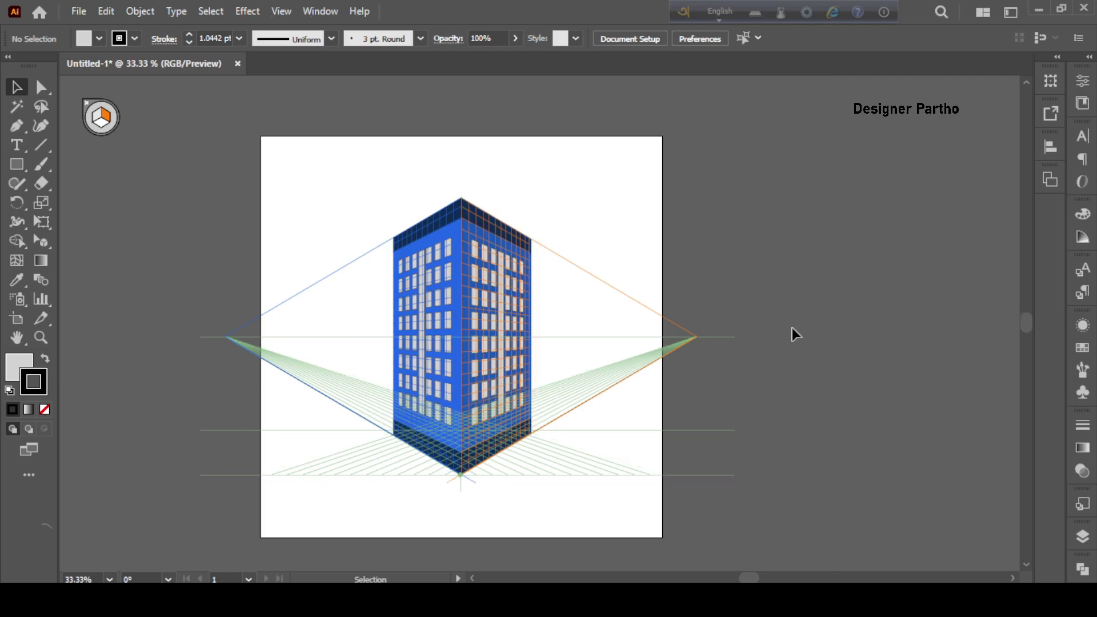
key("ctrl+shift+i")
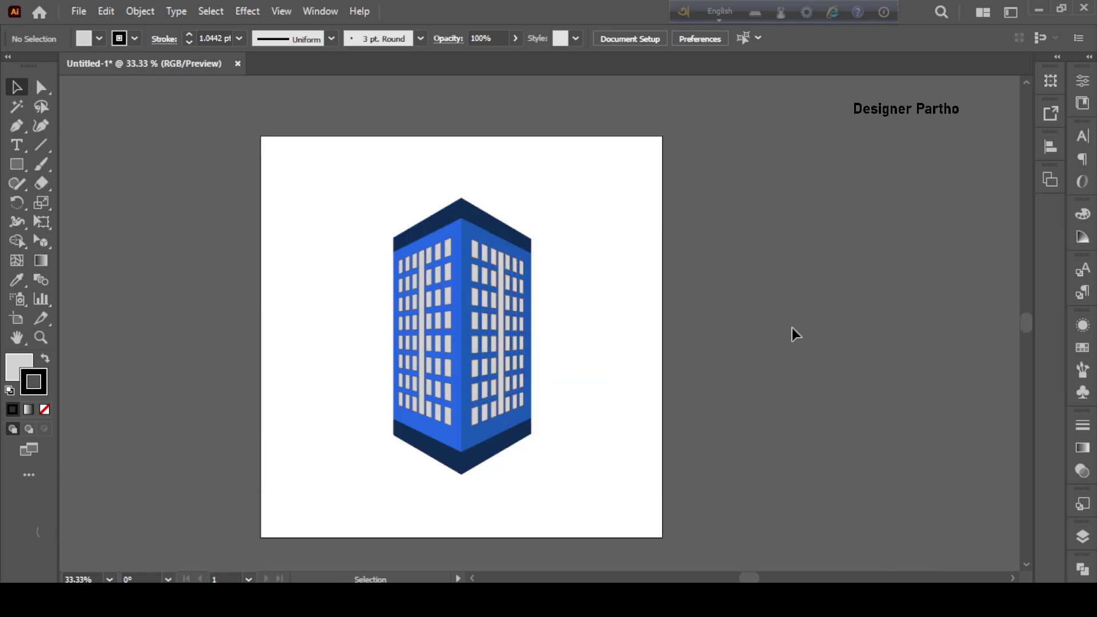
scroll(594, 406, "down", 1)
scroll(535, 461, "up", 1)
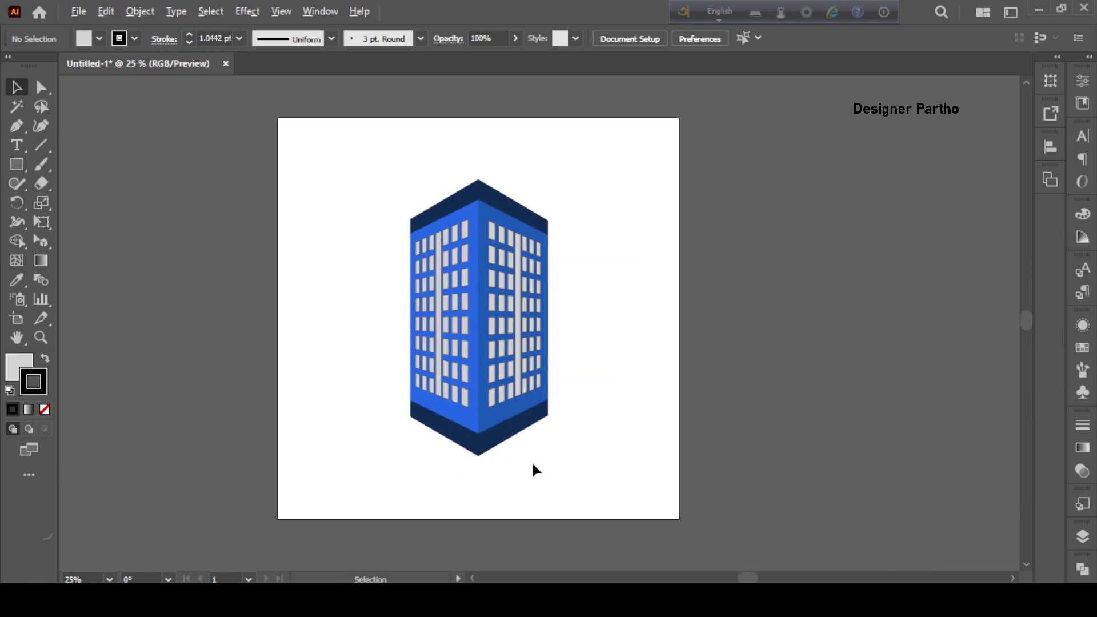
scroll(522, 448, "up", 1)
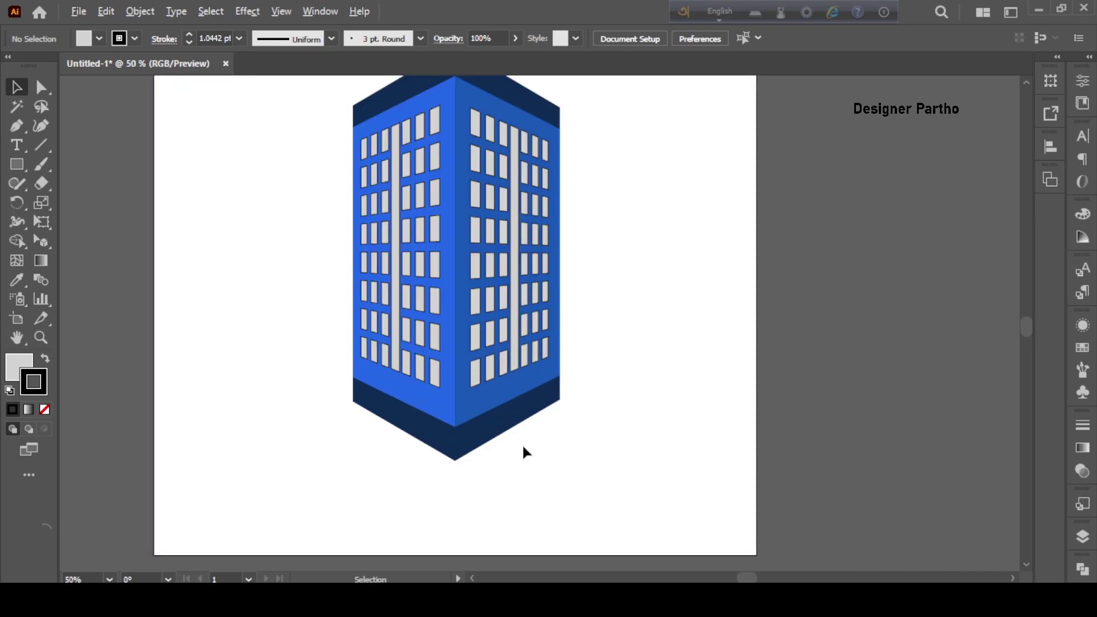
scroll(543, 446, "down", 1)
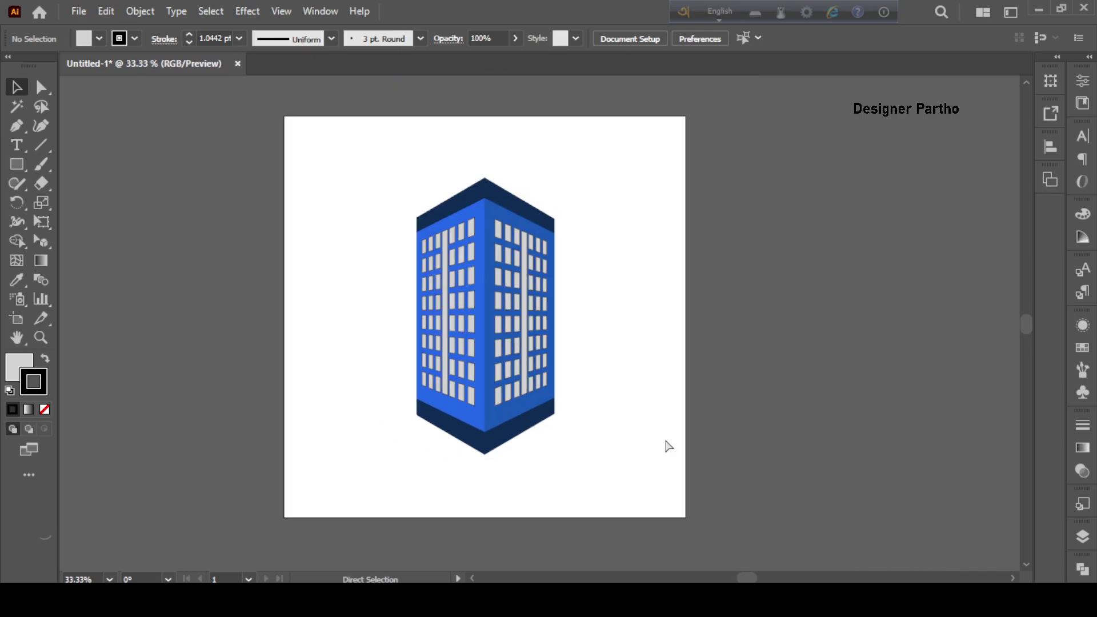
key("ctrl+shift+i")
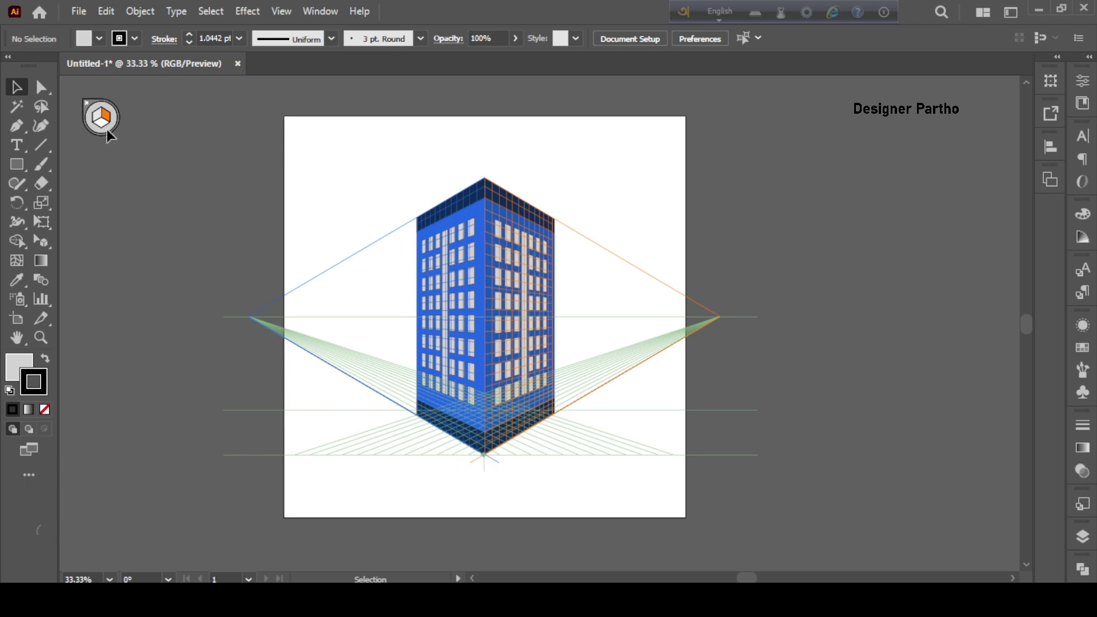
Draw a rectangle flat on the ground plane beside the building's base.
left_click(38, 243)
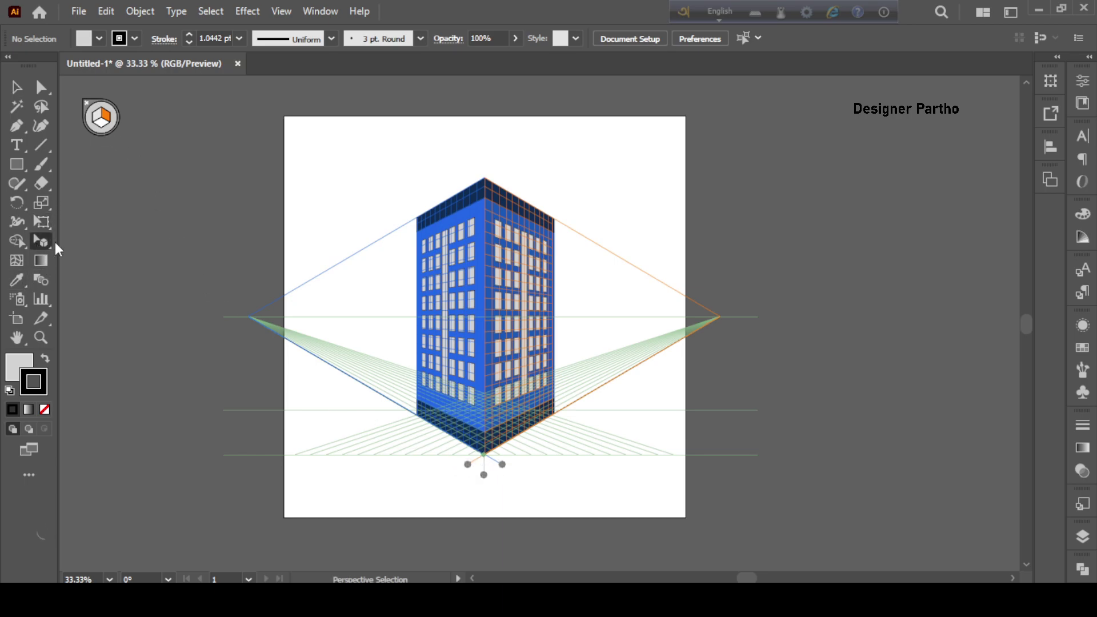
left_click(99, 123)
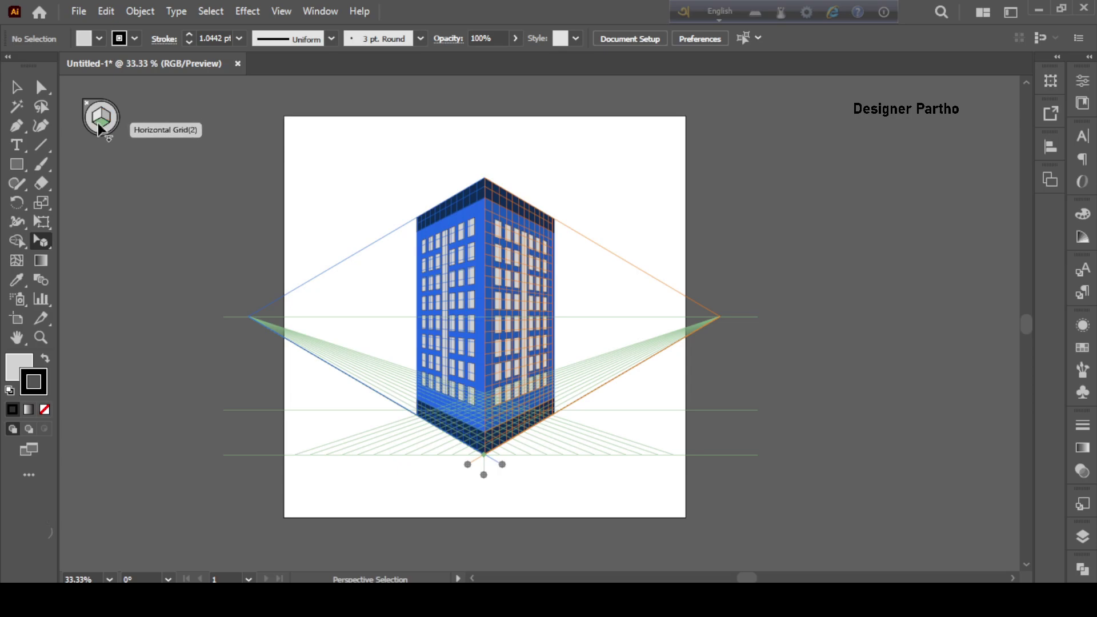
left_click(16, 163)
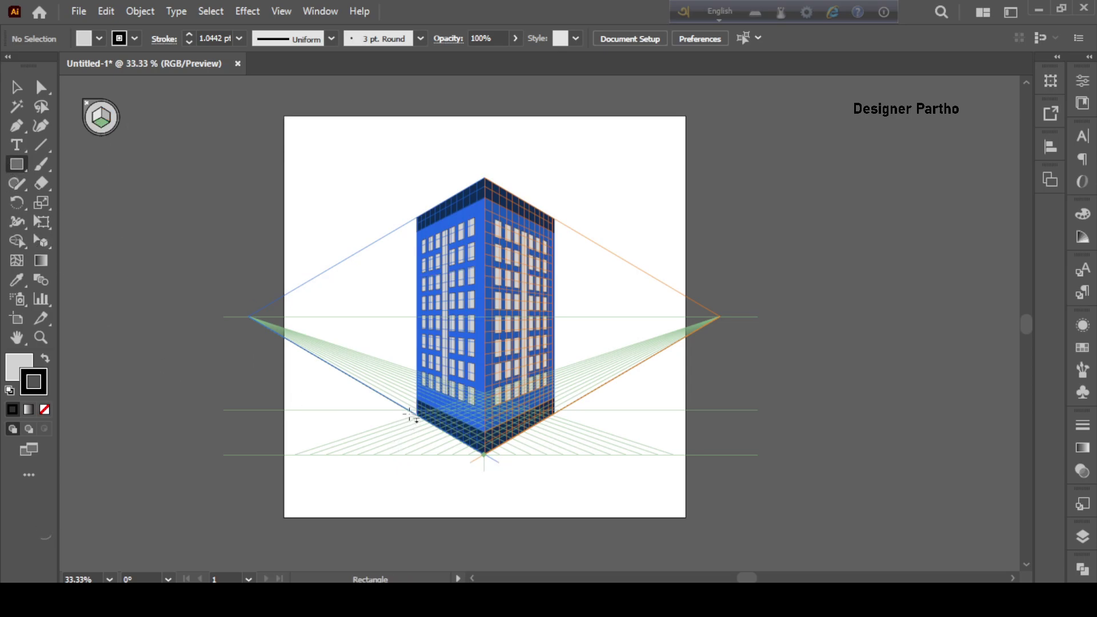
mouse_move(414, 415)
left_mouse_down()
mouse_move(449, 476)
mouse_move(475, 492)
left_mouse_up()
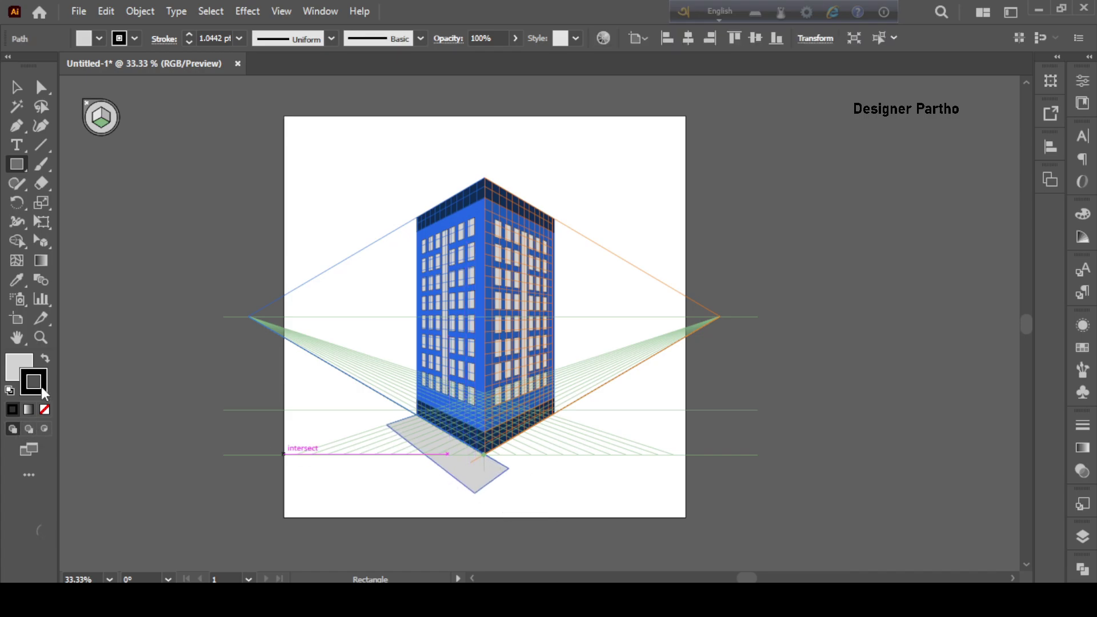
Set the ground rectangle's stroke to None, keeping its light grey d3d3d3 fill.
left_click(44, 409)
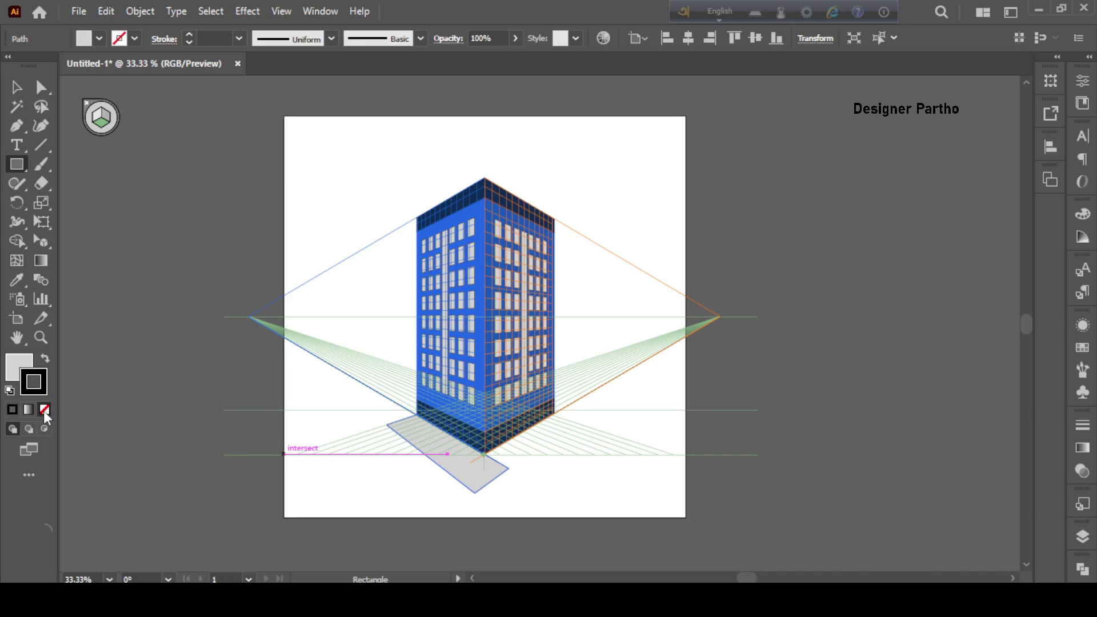
double_click(25, 382)
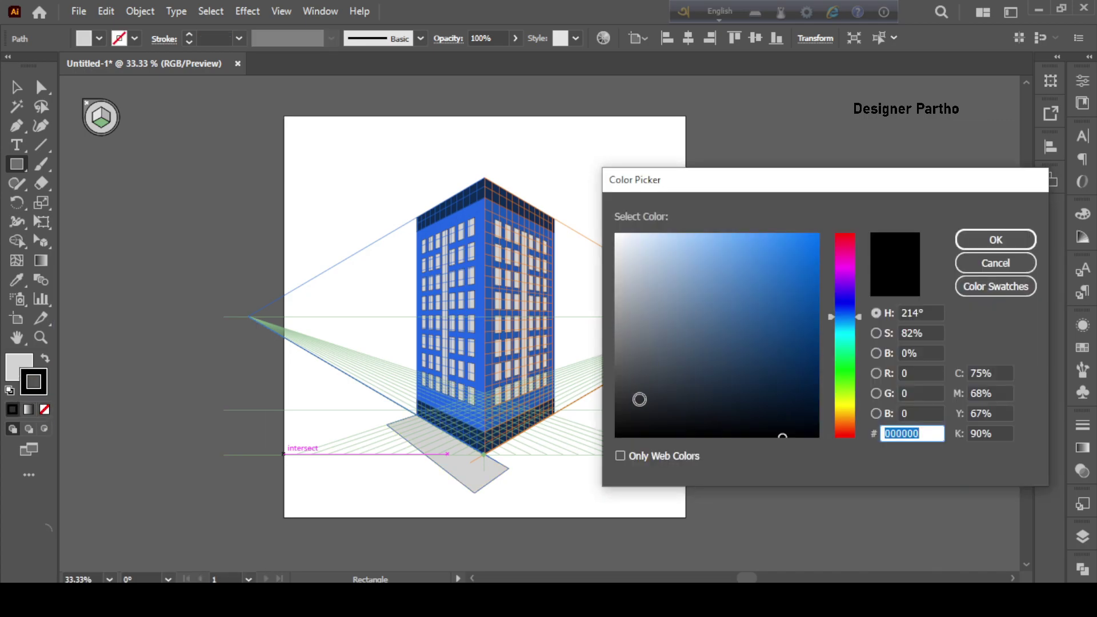
left_click_drag(682, 429, 607, 445)
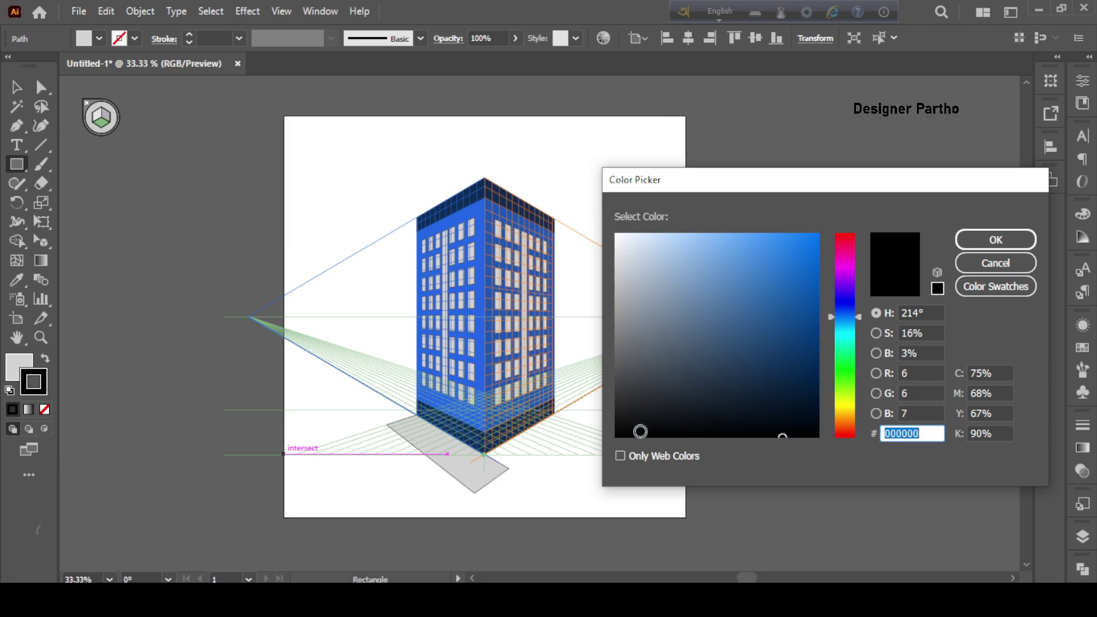
left_click(972, 240)
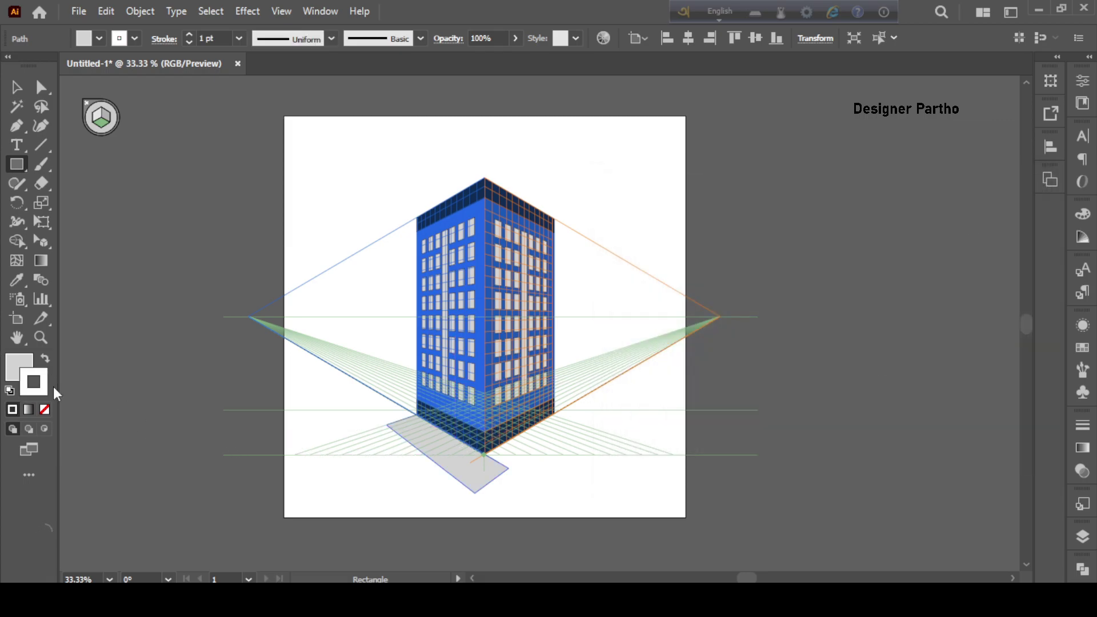
left_click(45, 409)
left_click(21, 363)
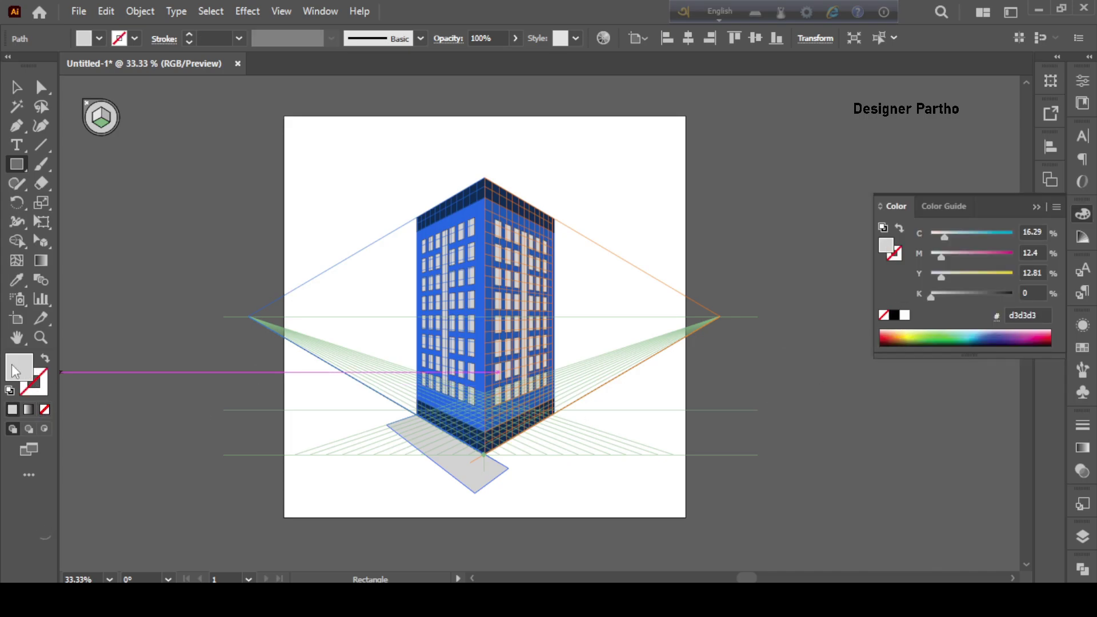
double_click(15, 372)
mouse_move(627, 419)
left_mouse_down()
mouse_move(603, 449)
mouse_move(604, 387)
left_mouse_up()
left_click(1013, 242)
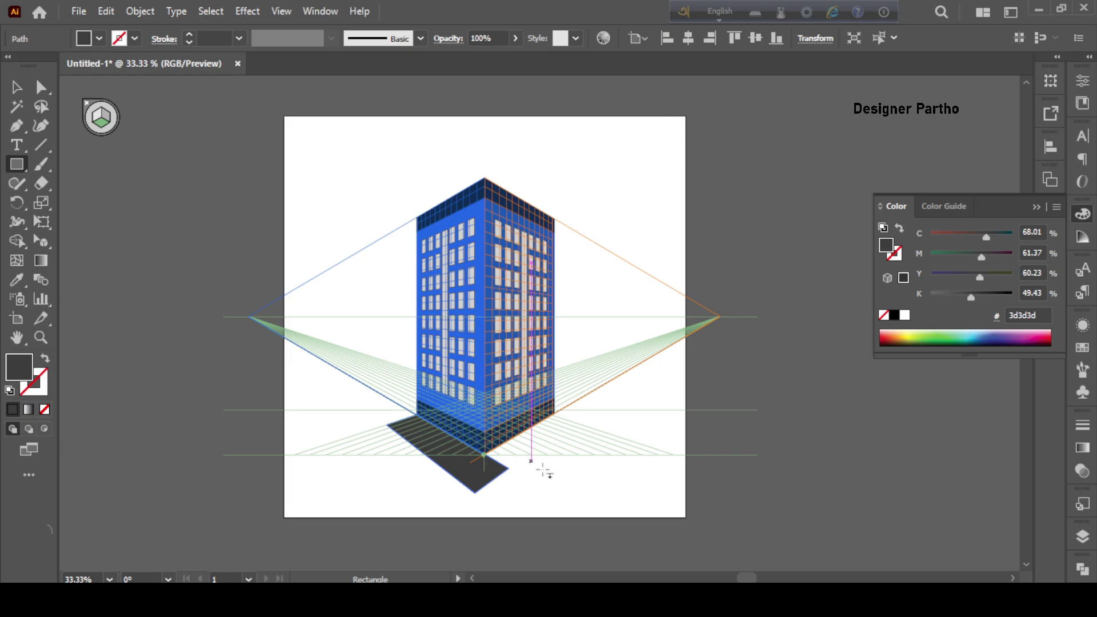
scroll(545, 469, "up", 2)
left_click_drag(421, 436, 598, 377)
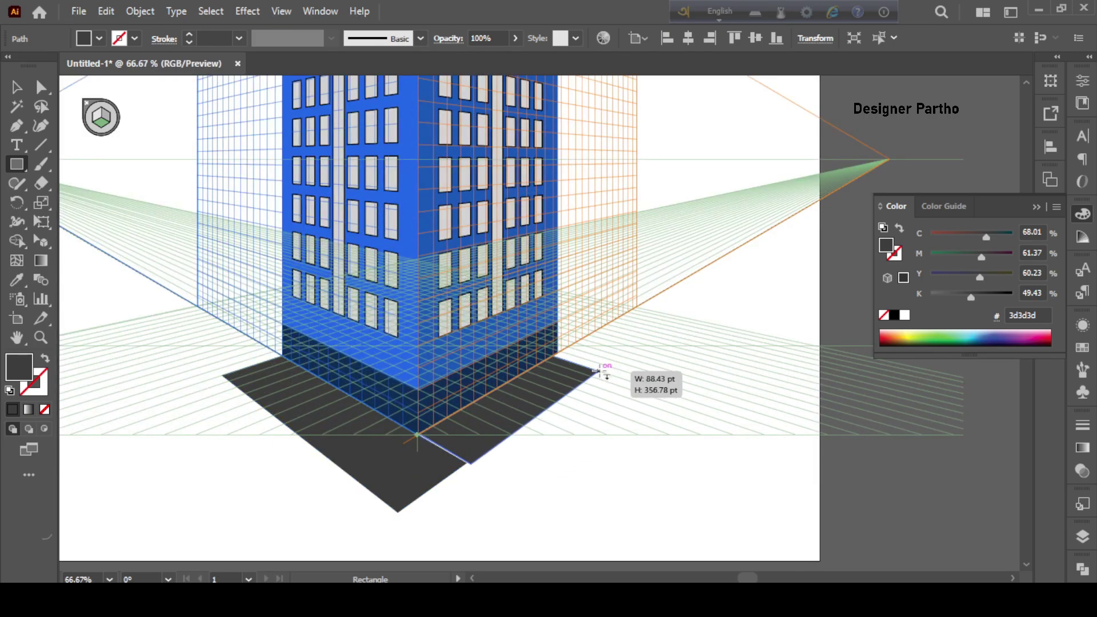
left_click_drag(598, 377, 598, 376)
key("v")
scroll(329, 293, "down", 2)
scroll(379, 137, "up", 2)
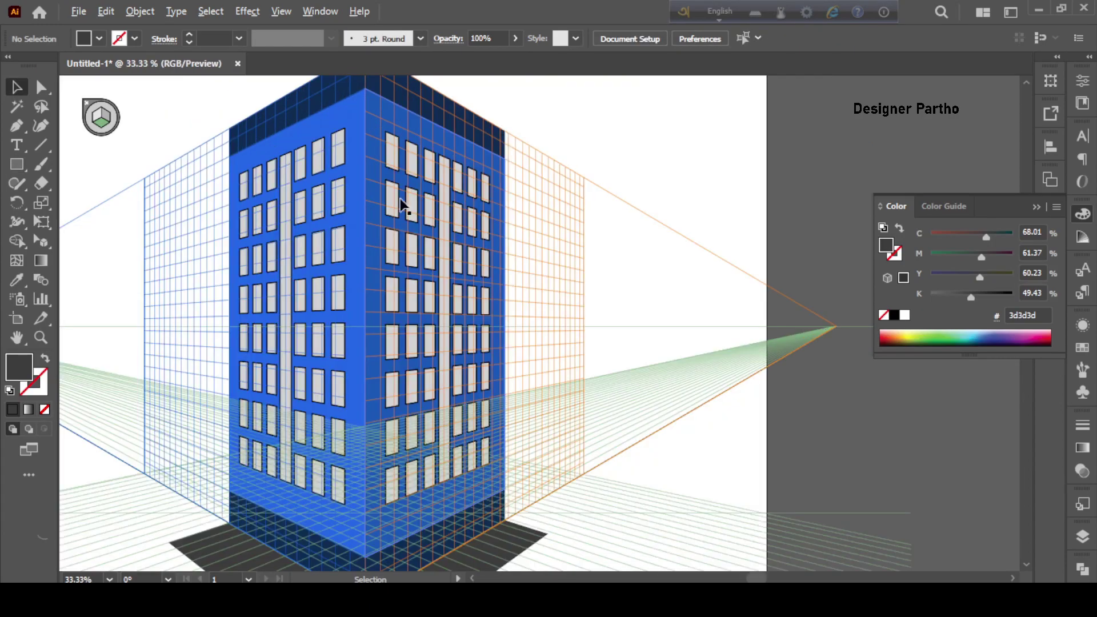
scroll(412, 270, "down", 1)
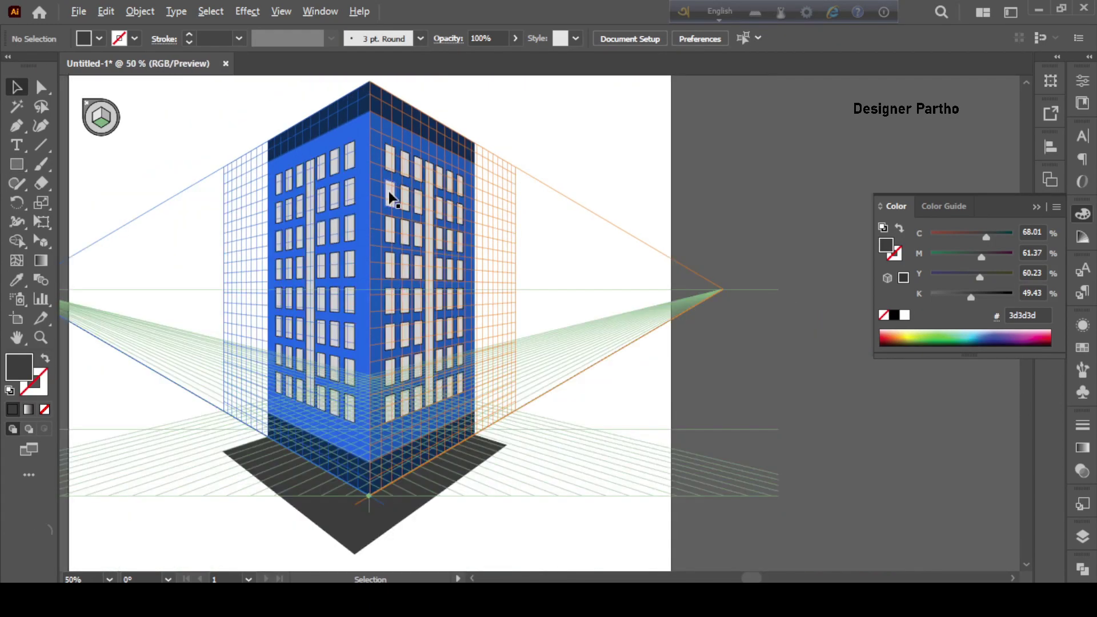
scroll(393, 170, "up", 1)
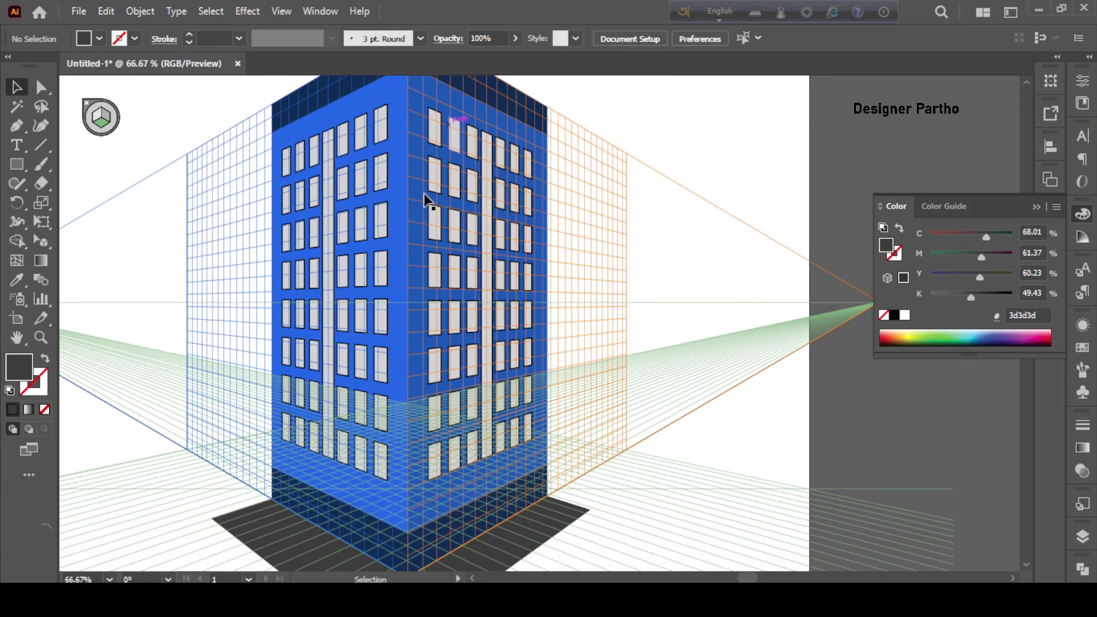
Change the right-face window group's fill to mid grey #aaaaaa, then deselect.
left_click(435, 137)
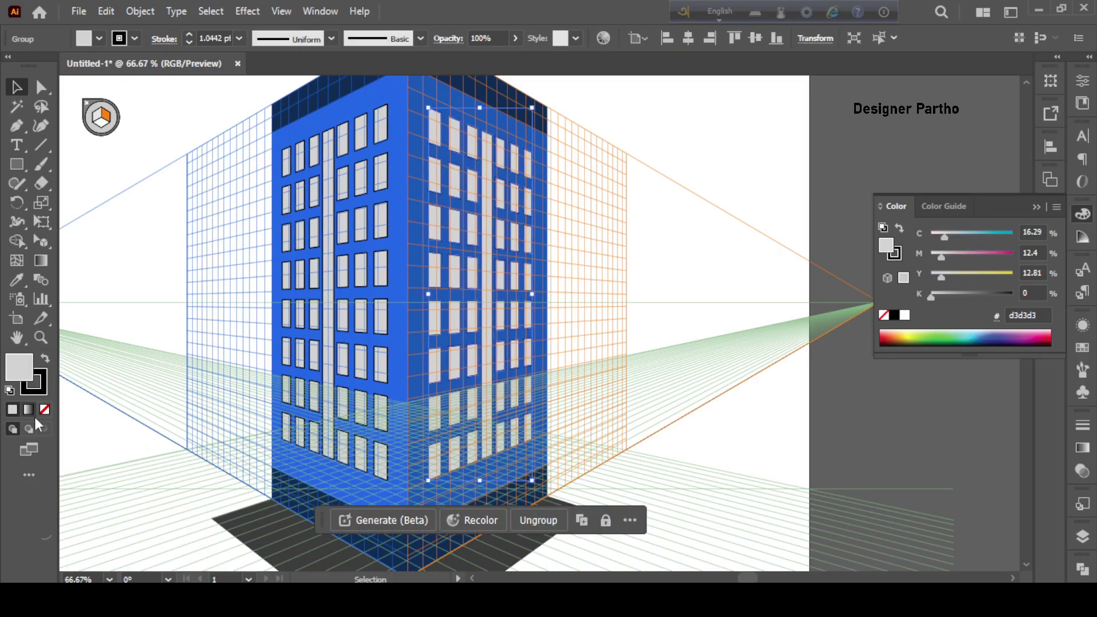
double_click(19, 369)
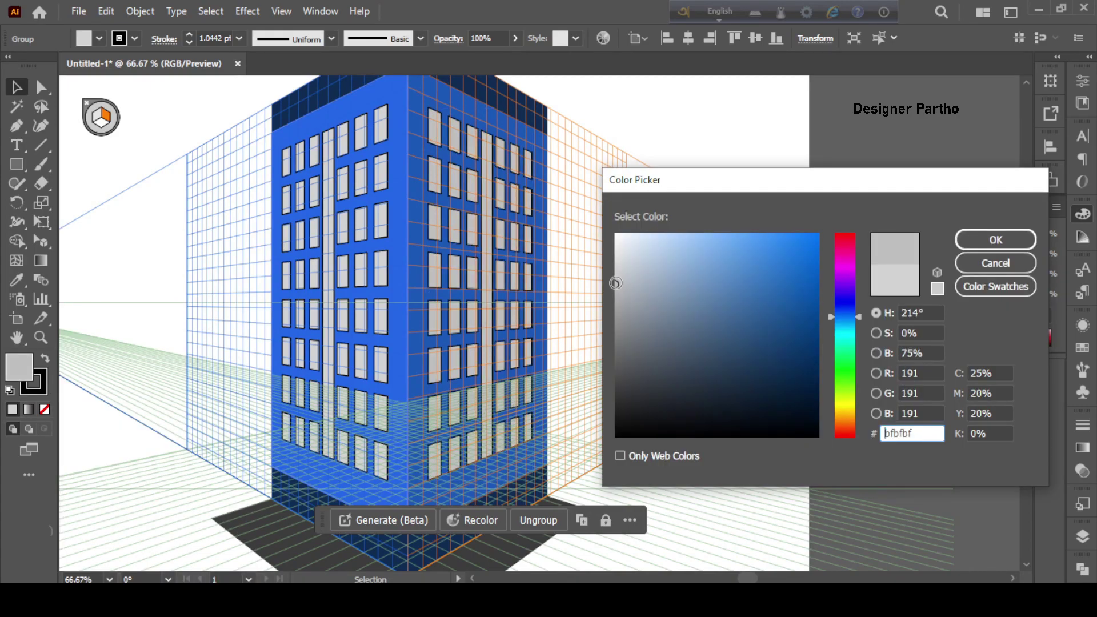
left_click_drag(615, 282, 611, 300)
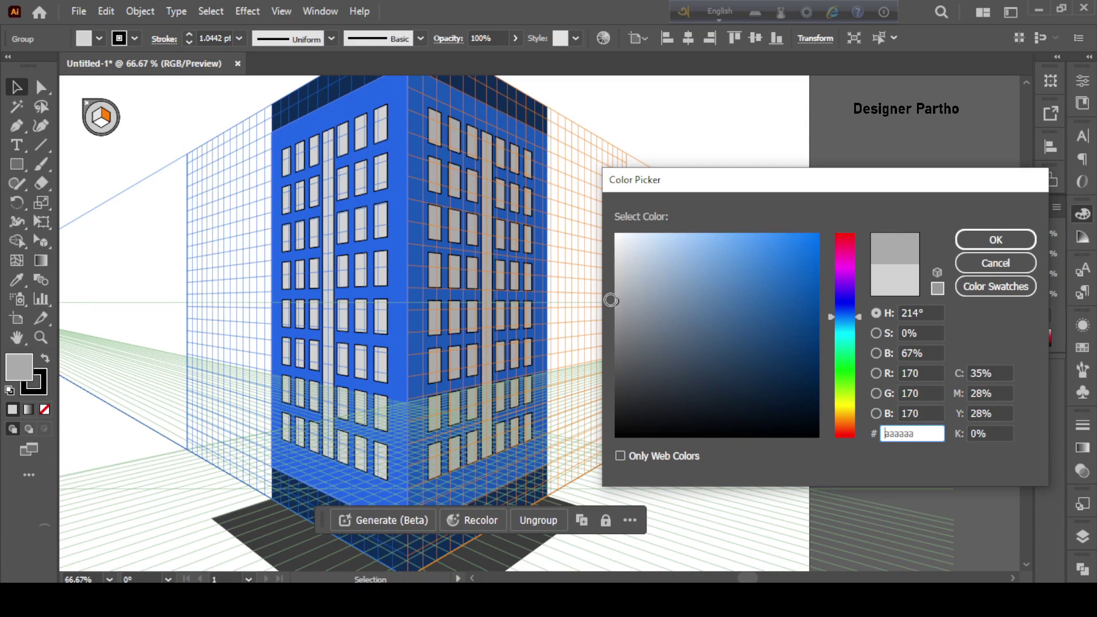
left_click(976, 243)
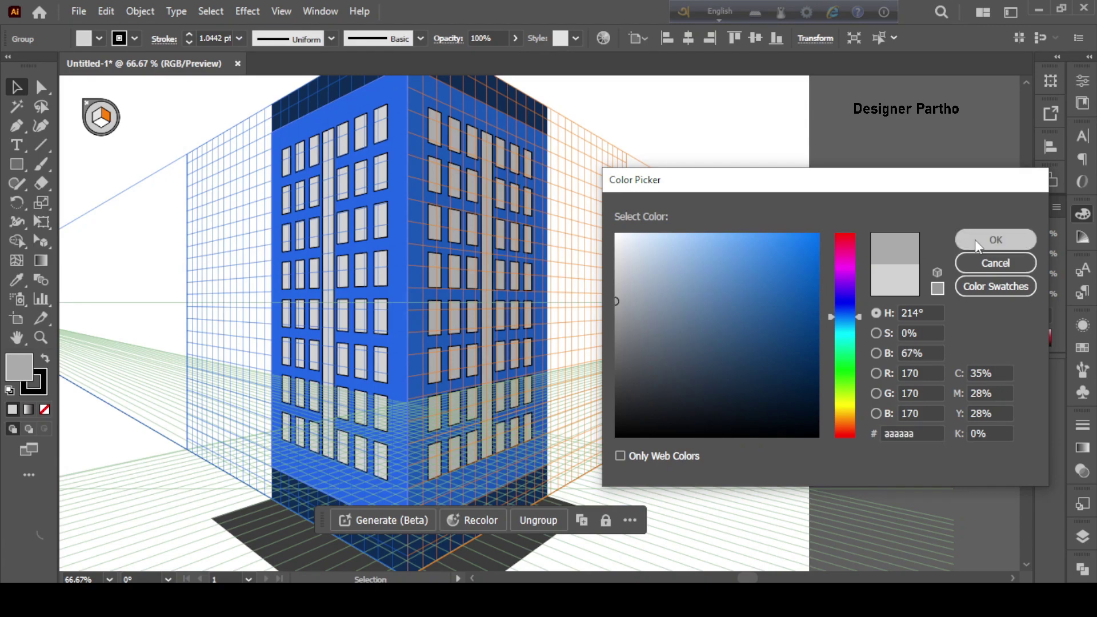
left_click(975, 239)
left_click(713, 249)
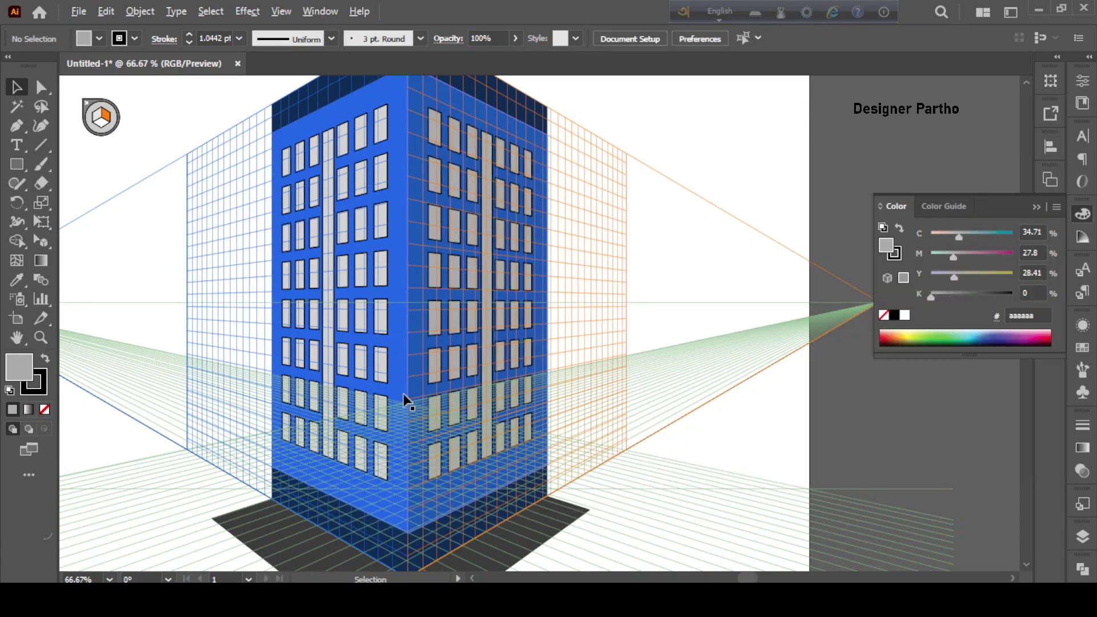
scroll(403, 393, "down", 1, "alt")
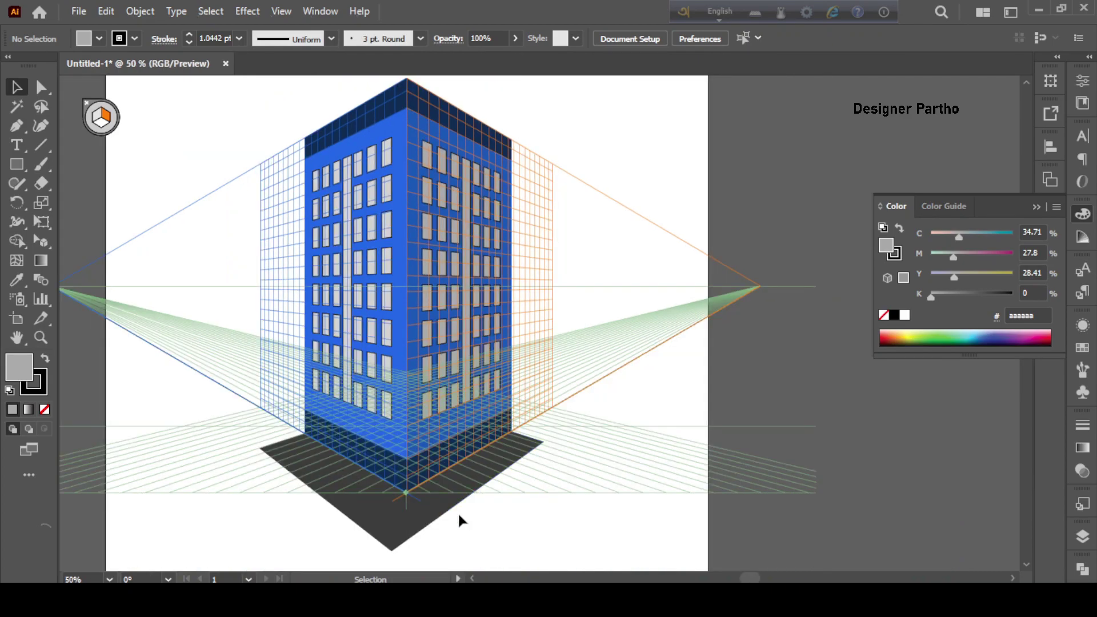
scroll(458, 512, "up", 2, "alt")
left_click(460, 486)
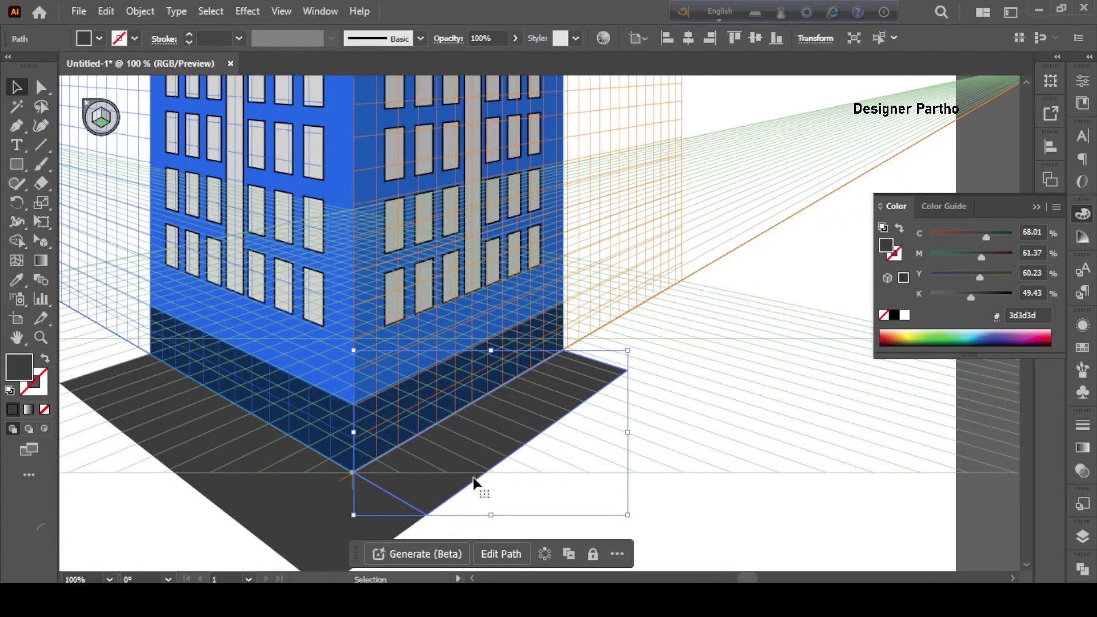
scroll(388, 455, "down", 1, "alt")
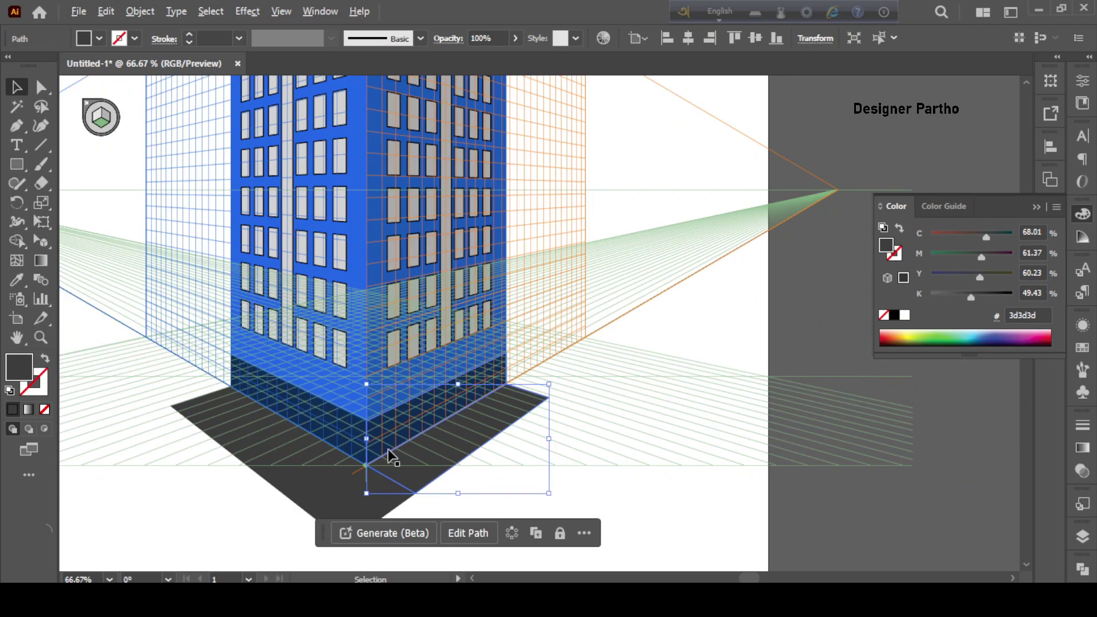
scroll(512, 387, "down", 3, "alt")
left_click(512, 387)
scroll(405, 276, "up", 2, "alt")
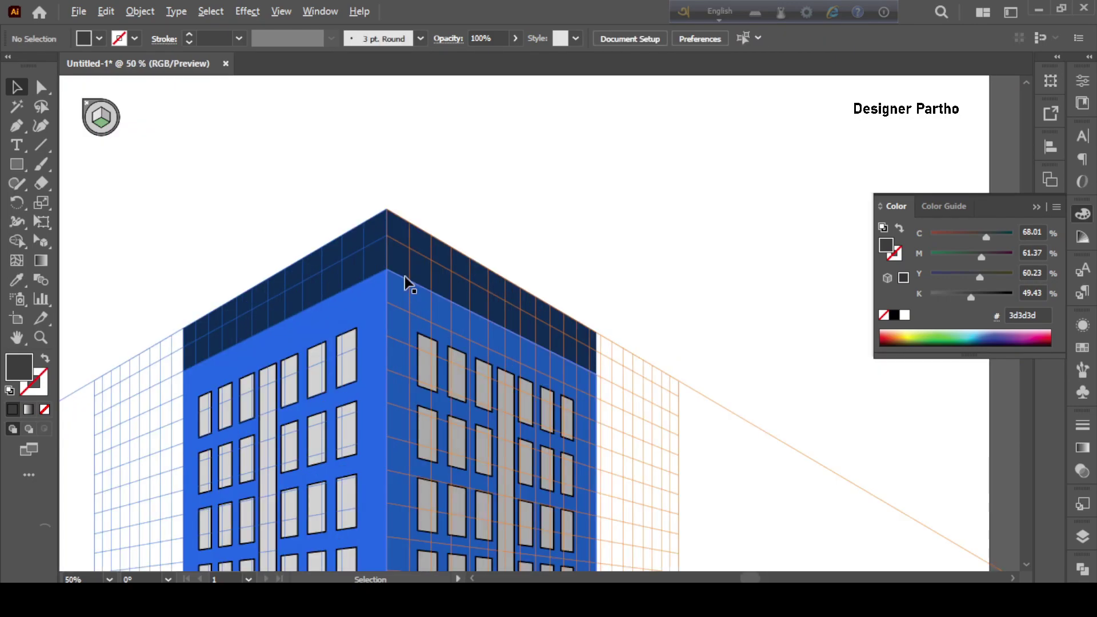
scroll(404, 276, "up", 2, "alt")
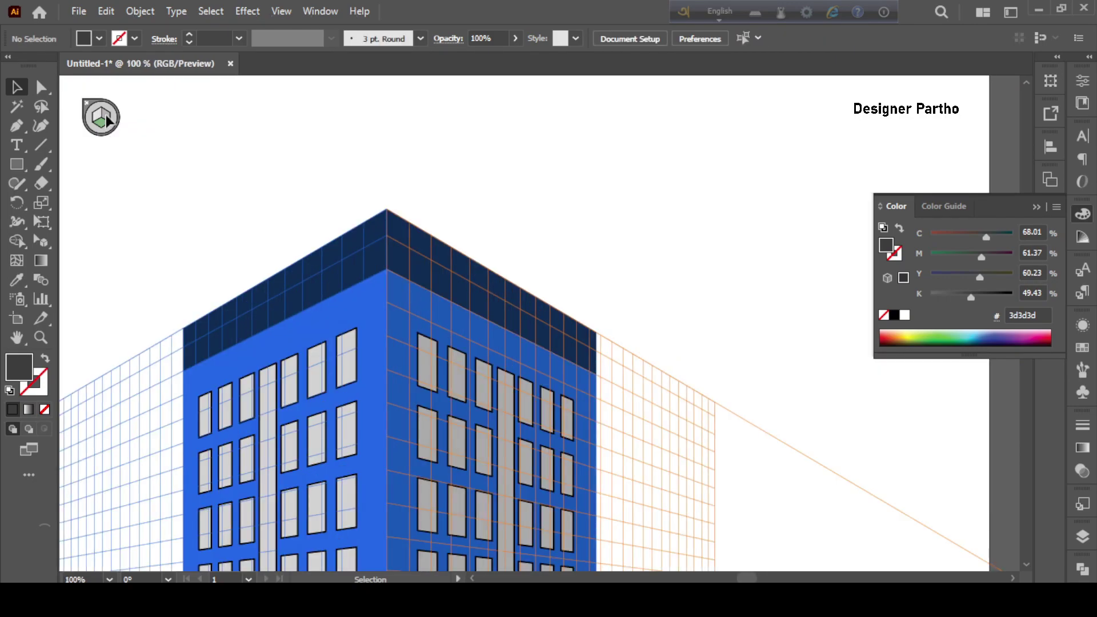
Activate the right perspective plane and set the fill colour to orange #bc722e.
left_click(41, 240)
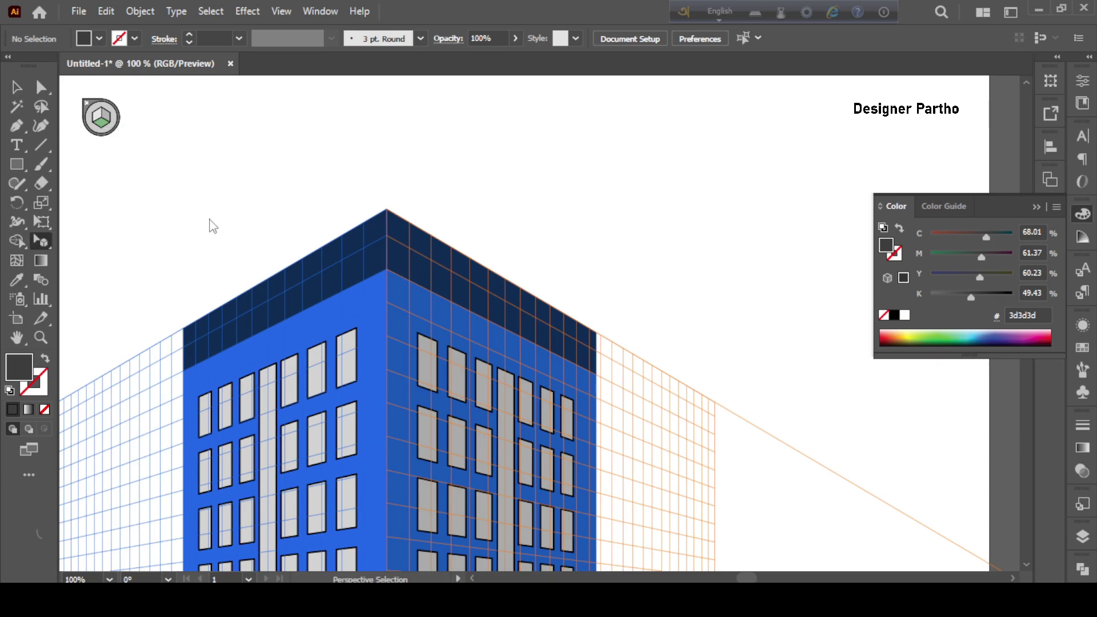
left_click(110, 118)
double_click(18, 365)
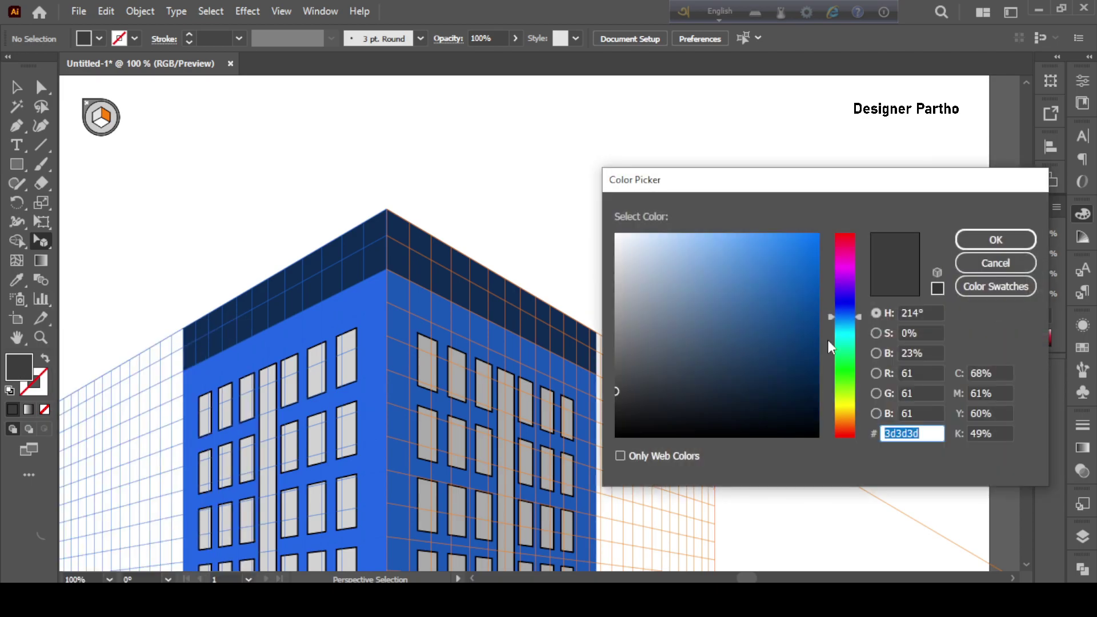
left_click(841, 426)
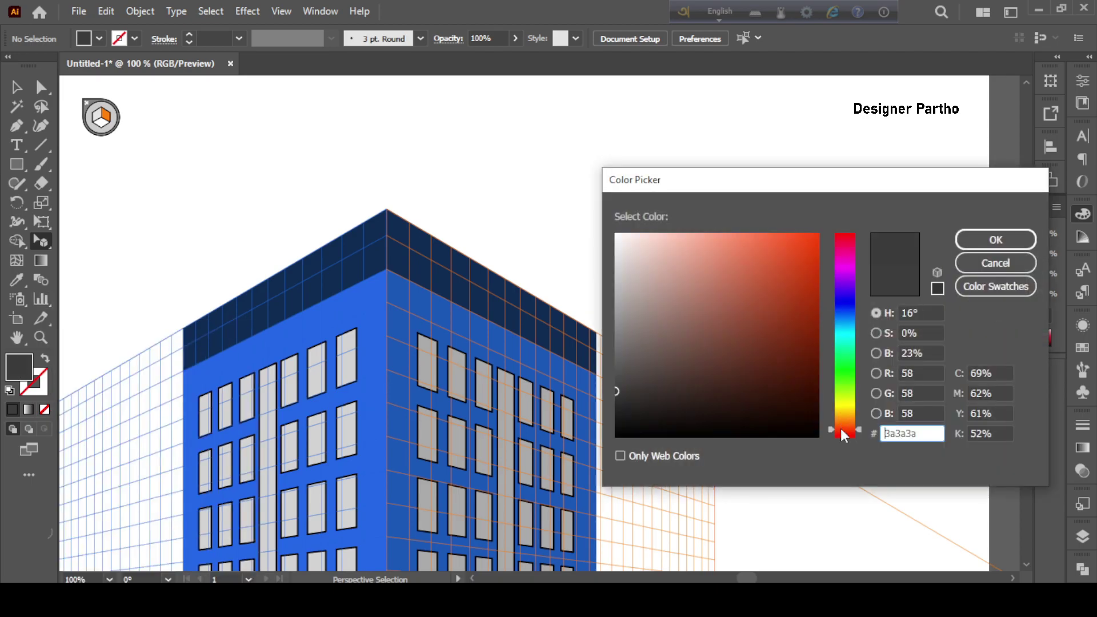
left_click(841, 421)
mouse_move(779, 295)
left_mouse_down()
mouse_move(738, 302)
mouse_move(769, 286)
left_mouse_up()
left_click(1002, 248)
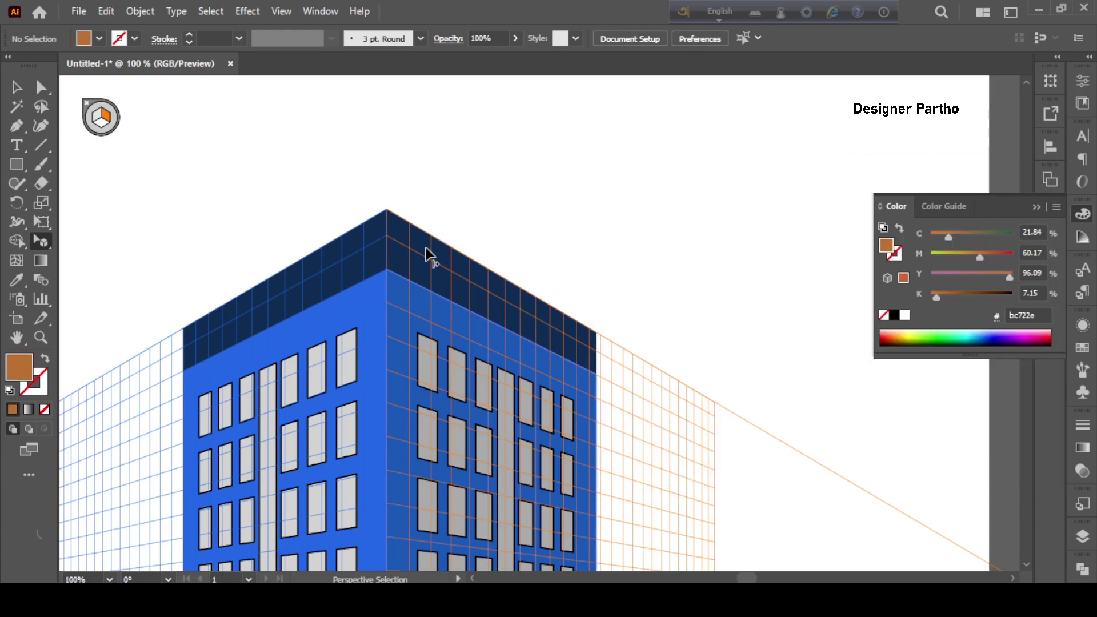
Draw a narrow orange stripe in perspective on the navy parapet's right face.
key("m")
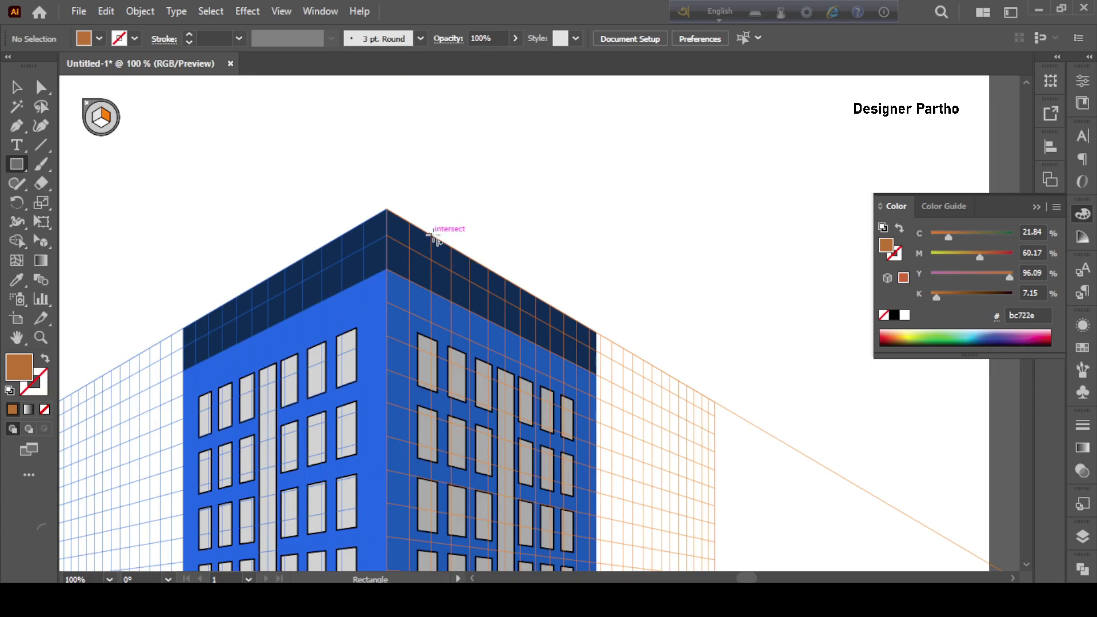
left_click_drag(432, 237, 453, 301)
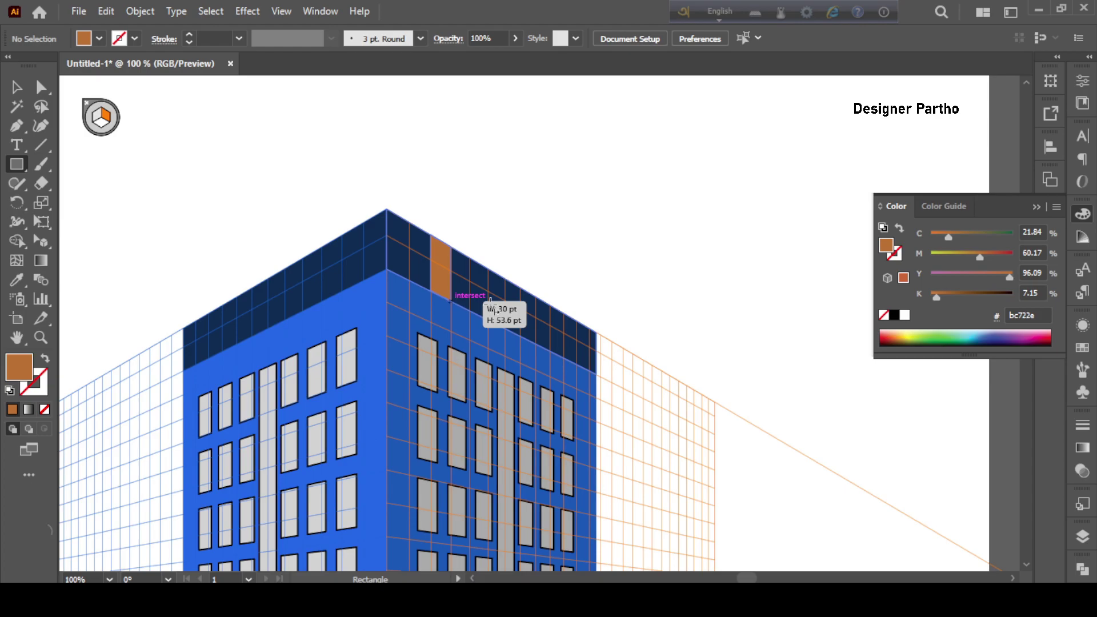
scroll(583, 284, "up", 1)
key("shift+v")
left_click(336, 289)
scroll(336, 277, "up", 1)
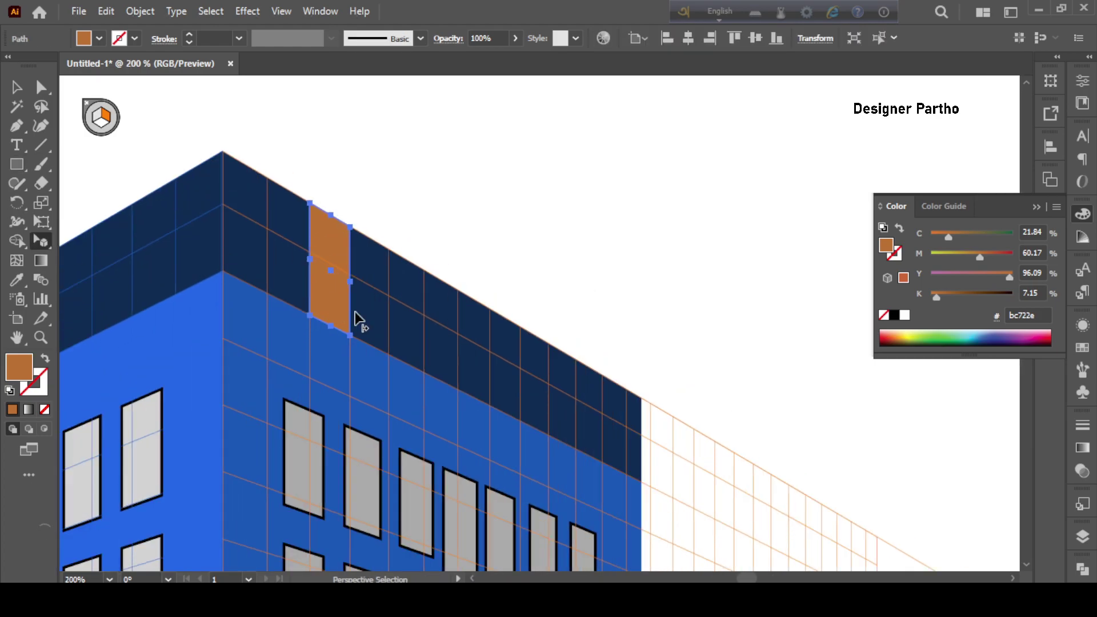
scroll(349, 320, "up", 1)
scroll(478, 402, "down", 1)
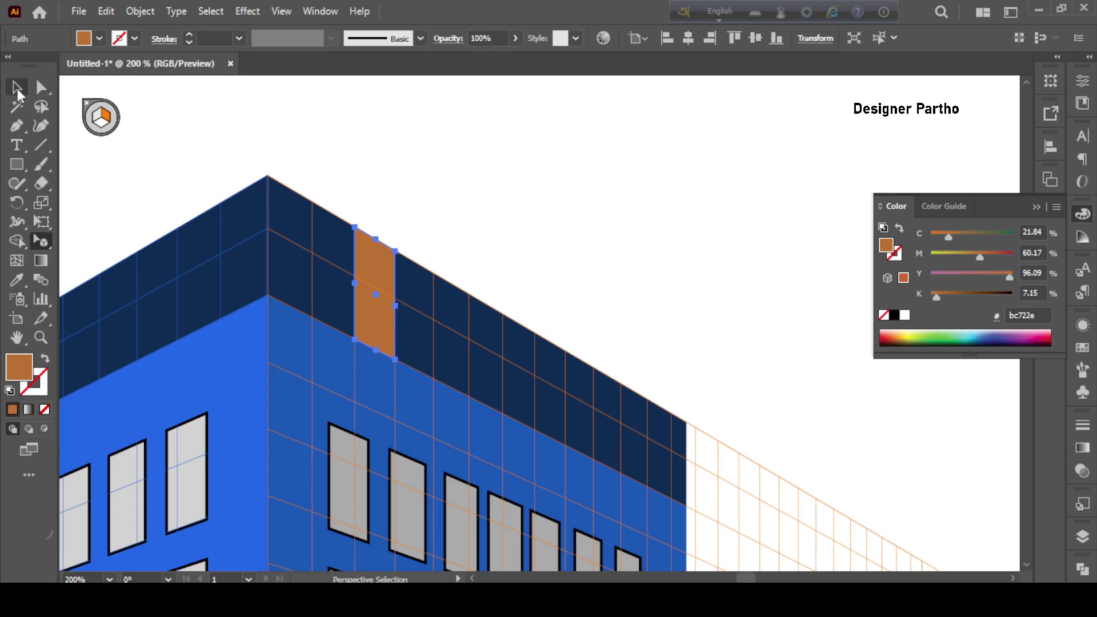
Try duplicating the orange stripe along the right parapet, then undo the extra copies.
left_click(17, 88)
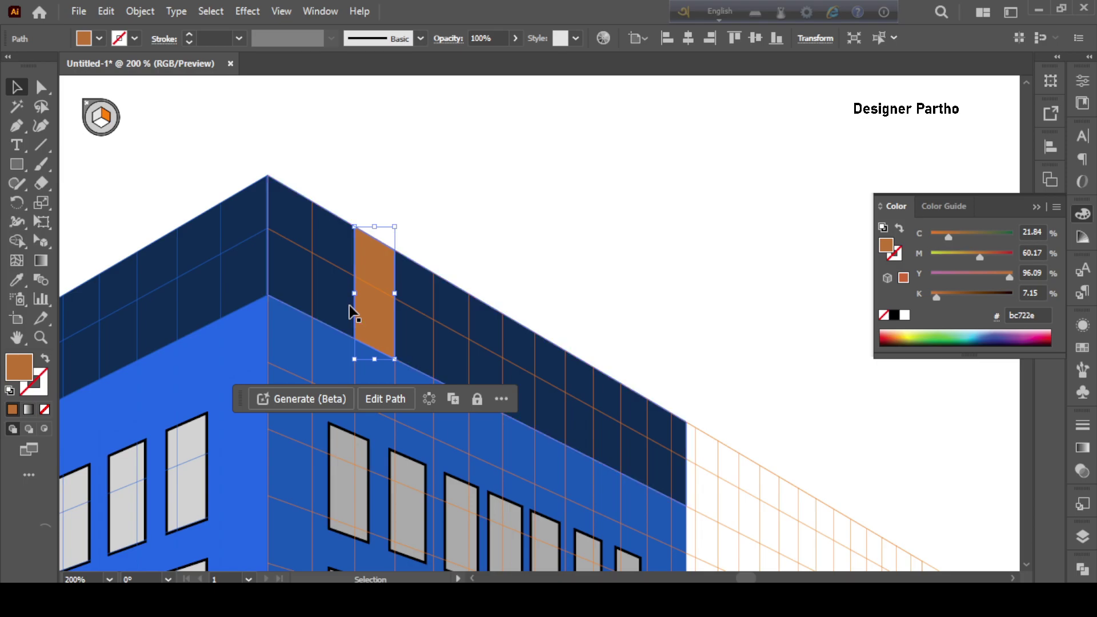
left_click(42, 243)
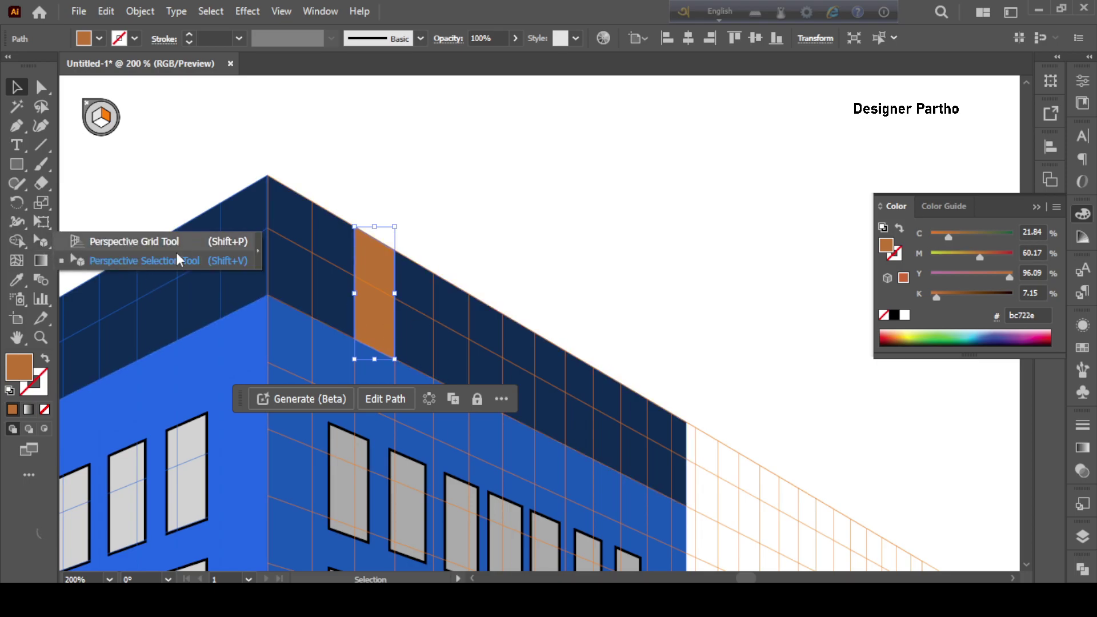
left_click(121, 261)
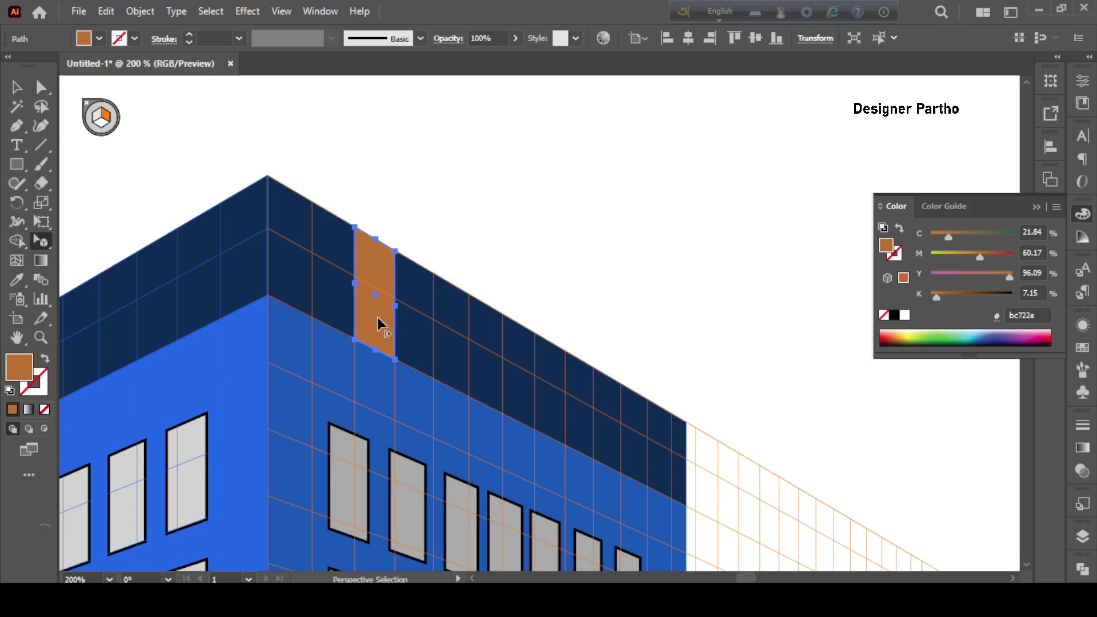
left_click(16, 89)
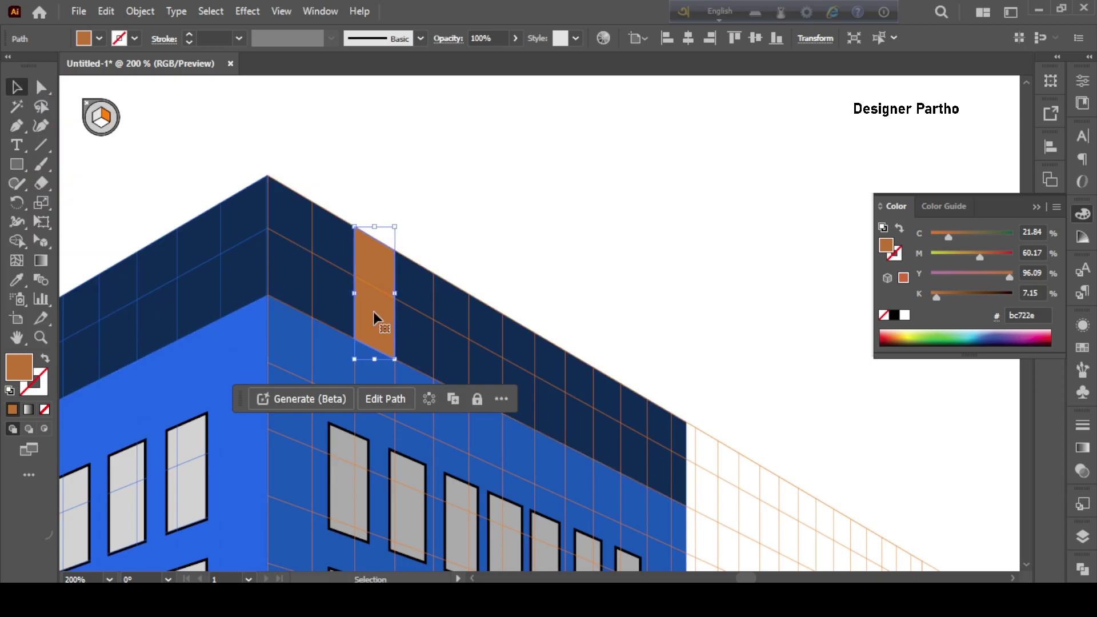
scroll(392, 326, "up", 1)
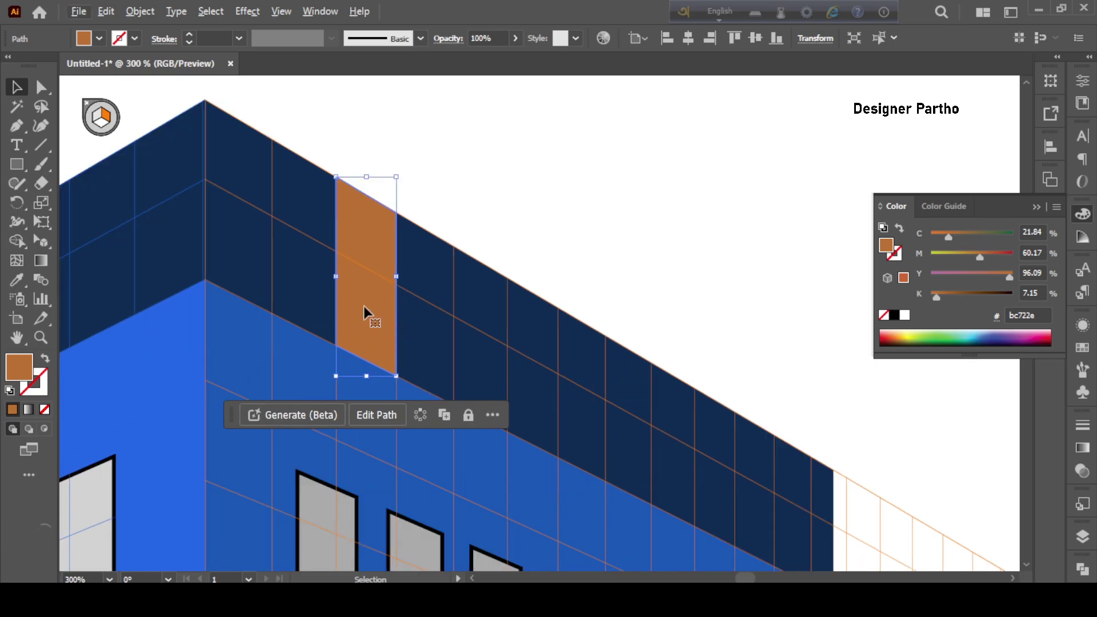
mouse_move(361, 301)
left_mouse_down()
mouse_move(464, 347)
mouse_move(469, 366)
left_mouse_up()
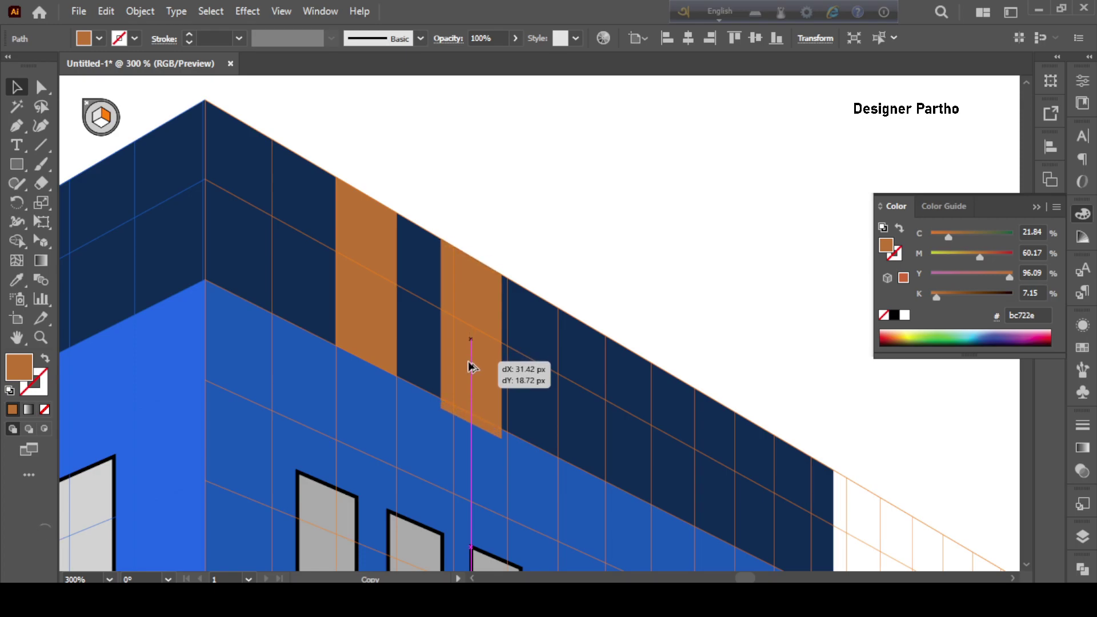
left_click_drag(468, 366, 468, 366)
scroll(488, 440, "up", 1)
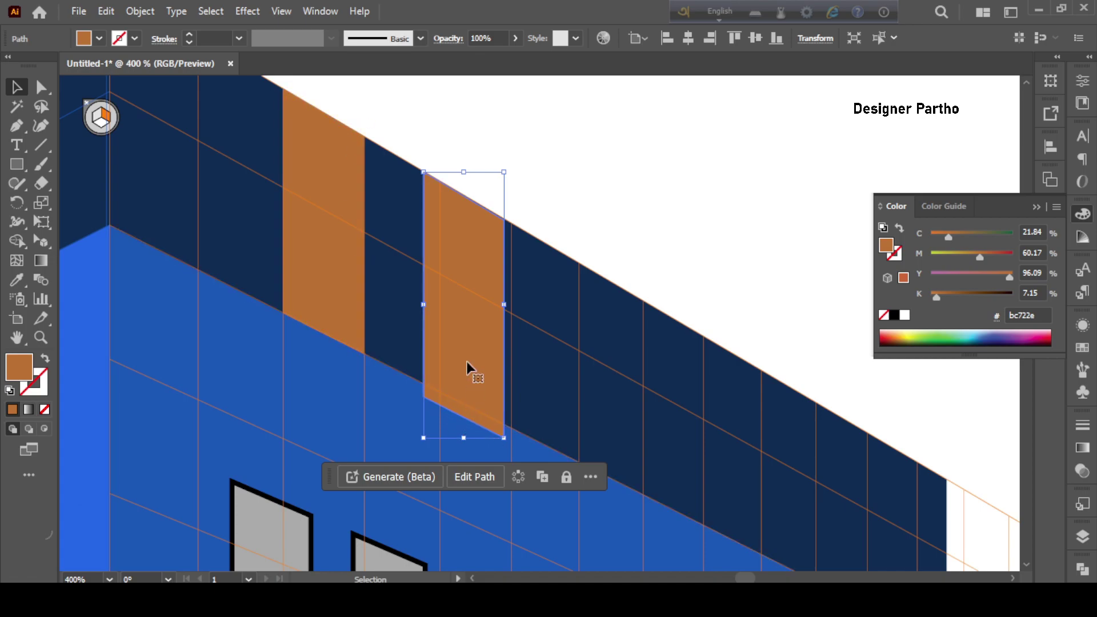
left_click_drag(466, 361, 585, 395)
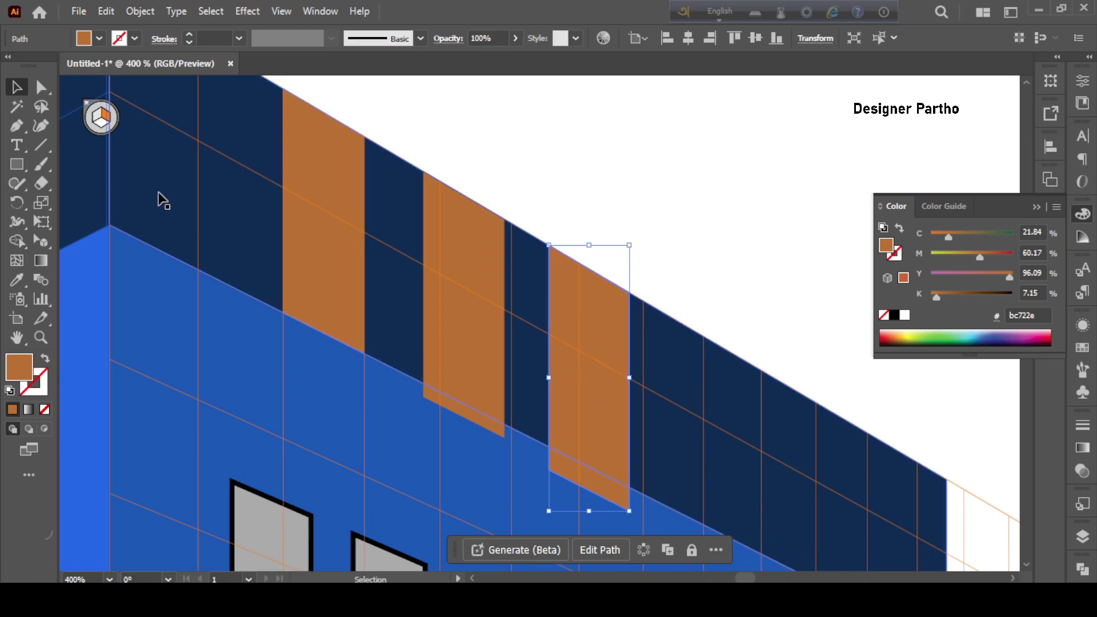
key("a")
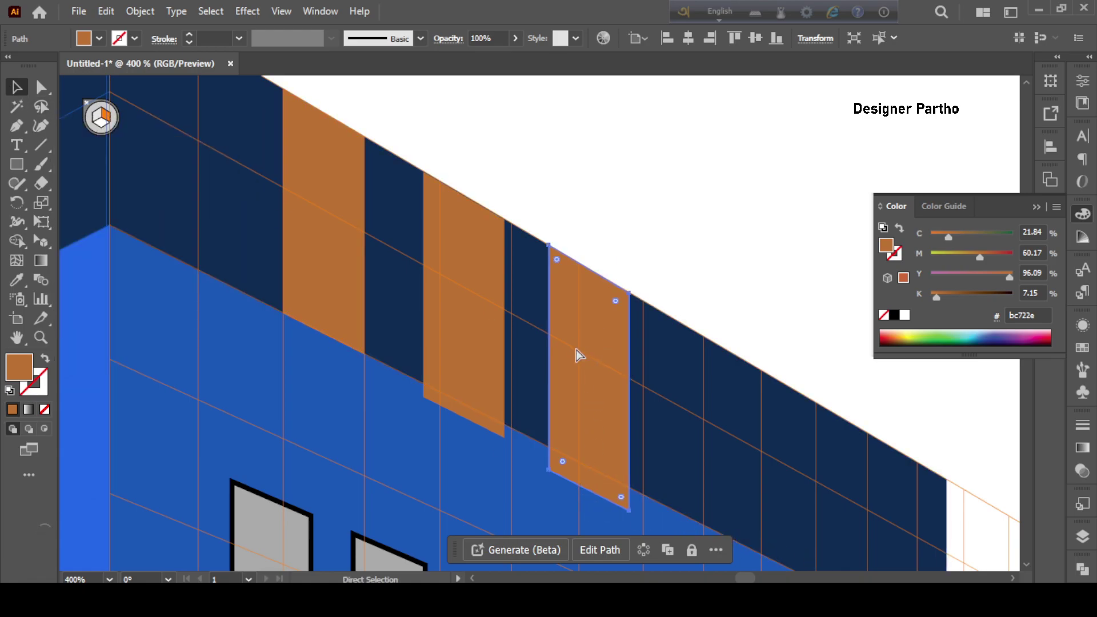
key("ctrl+z")
key("ctrl+z")
Alt-drag a copy of the orange stripe one bay right and repeat it with Ctrl+D.
key("v")
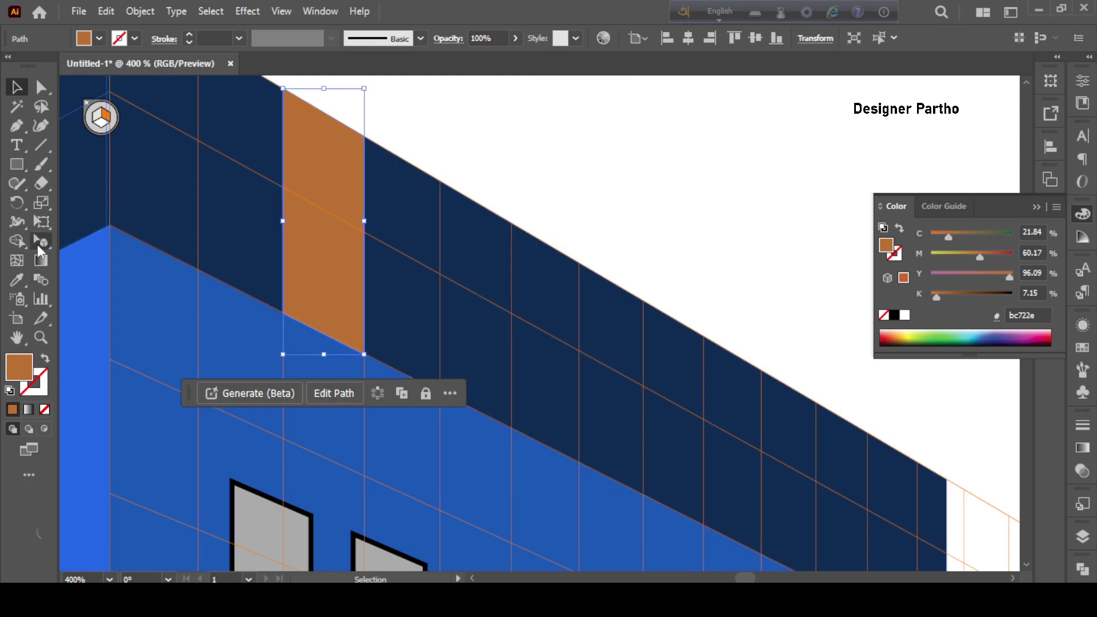
left_click_drag(36, 241, 154, 248)
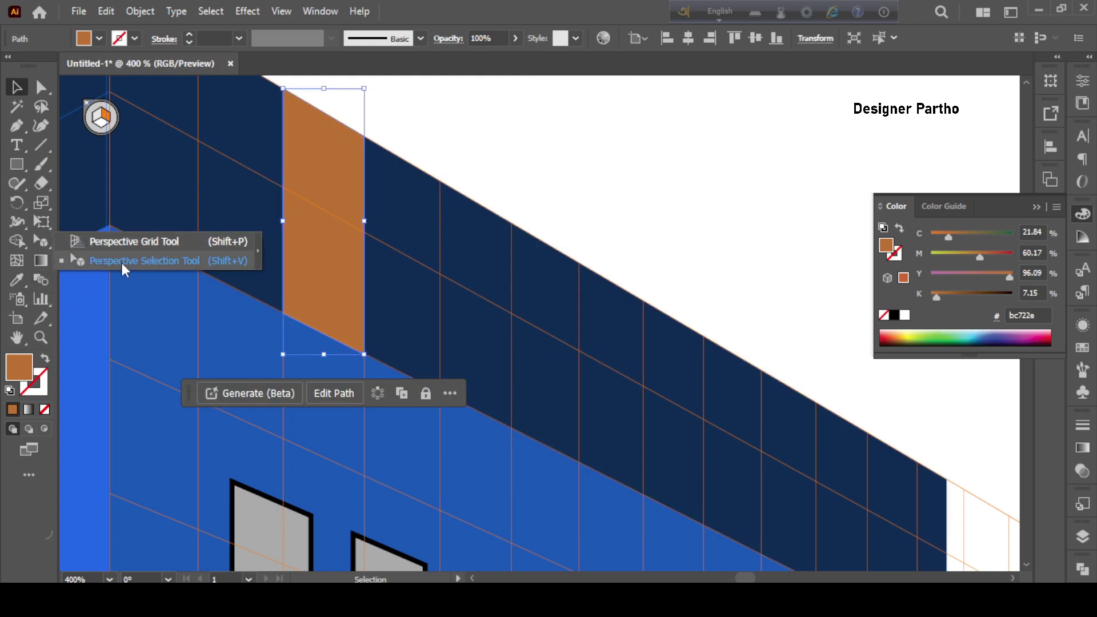
left_click(121, 261)
left_click_drag(317, 264, 456, 335)
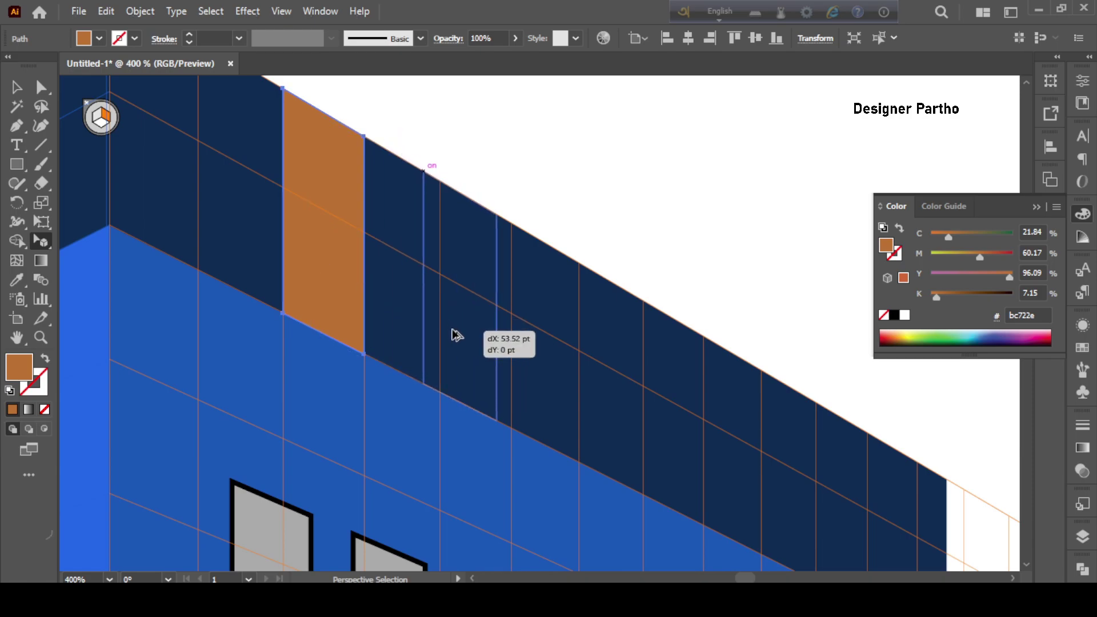
left_click_drag(456, 335, 454, 331)
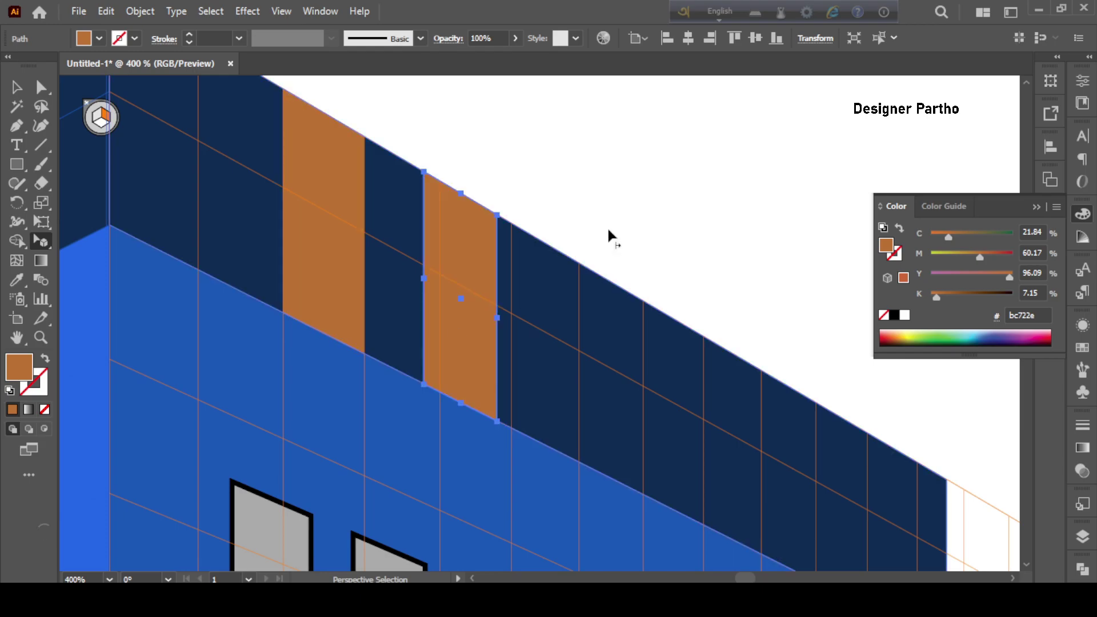
key("v")
key("ctrl+d")
key("ctrl+d")
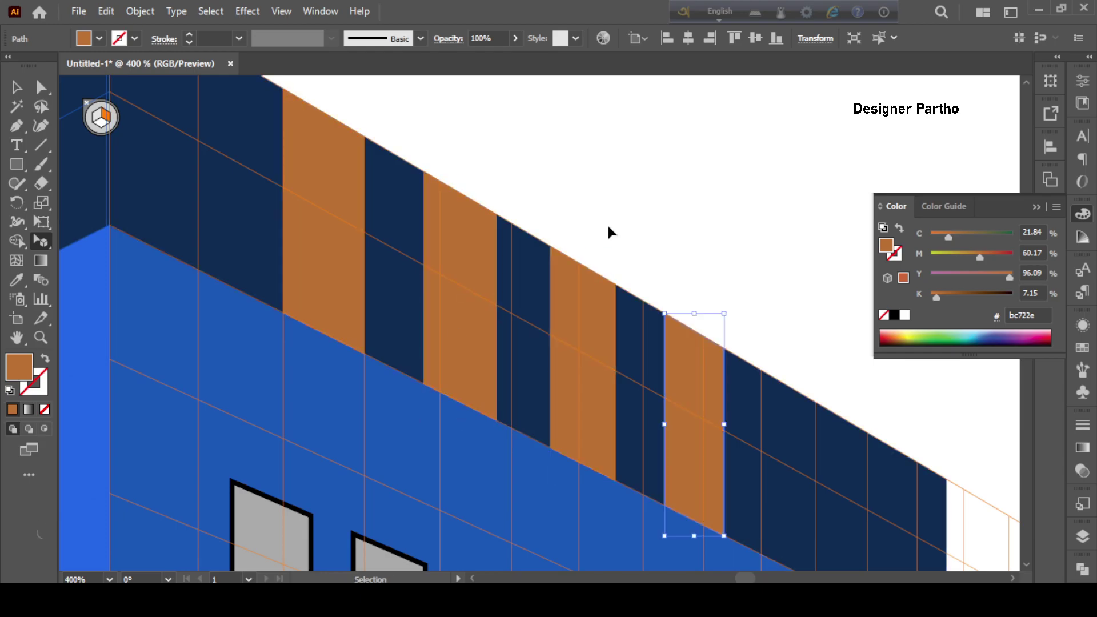
key("ctrl+d")
key("ctrl+minus")
key("ctrl+minus")
key("ctrl+minus")
Select the right-parapet orange stripes and nudge them left to even the spacing.
left_click(734, 380, "shift")
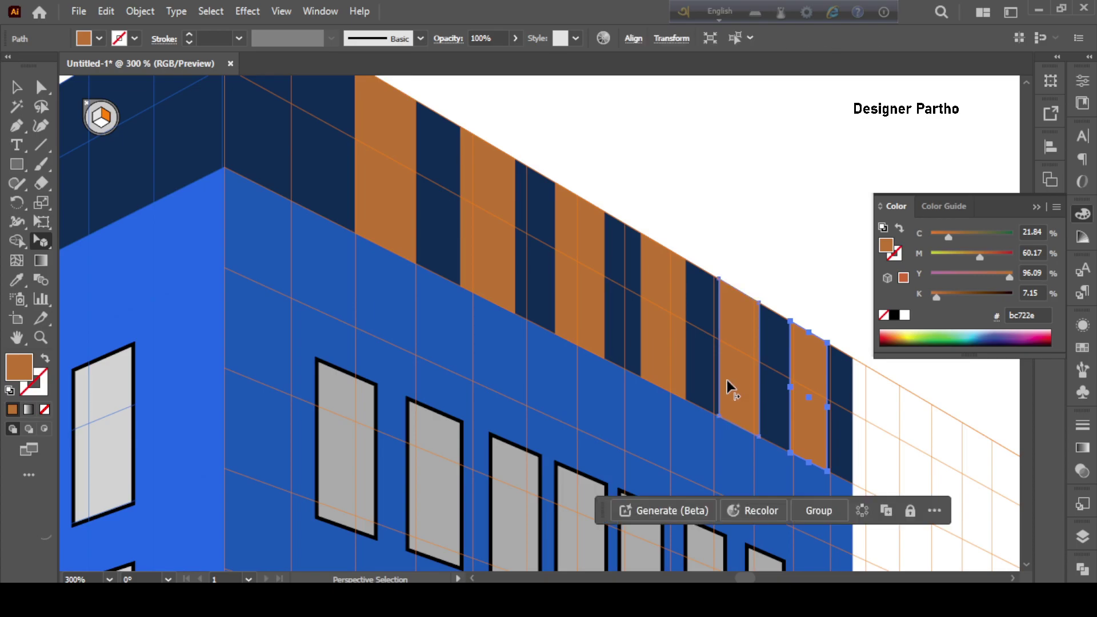
left_click(663, 360, "shift")
left_click(584, 310, "shift")
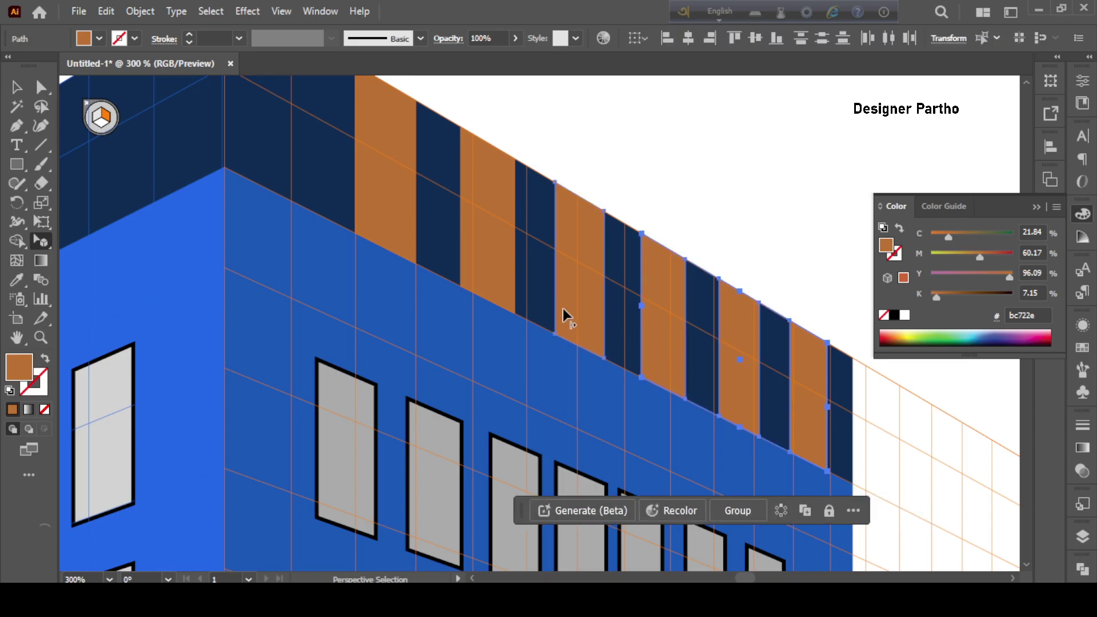
left_click(495, 263, "shift")
left_click(393, 229, "shift")
left_click_drag(481, 259, 456, 244)
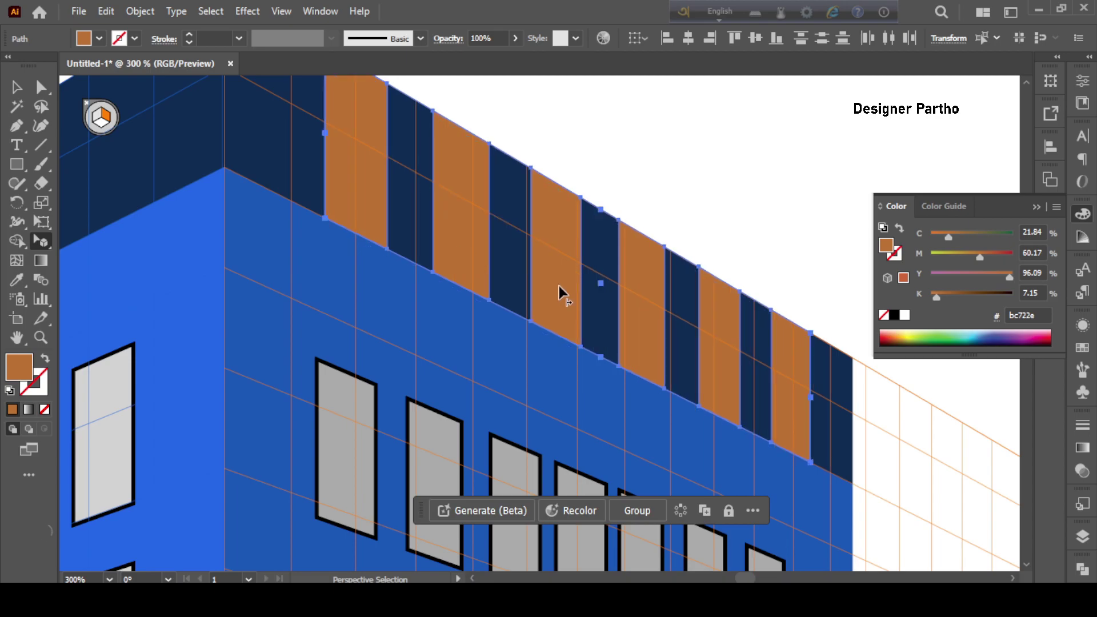
scroll(517, 304, "down", 2)
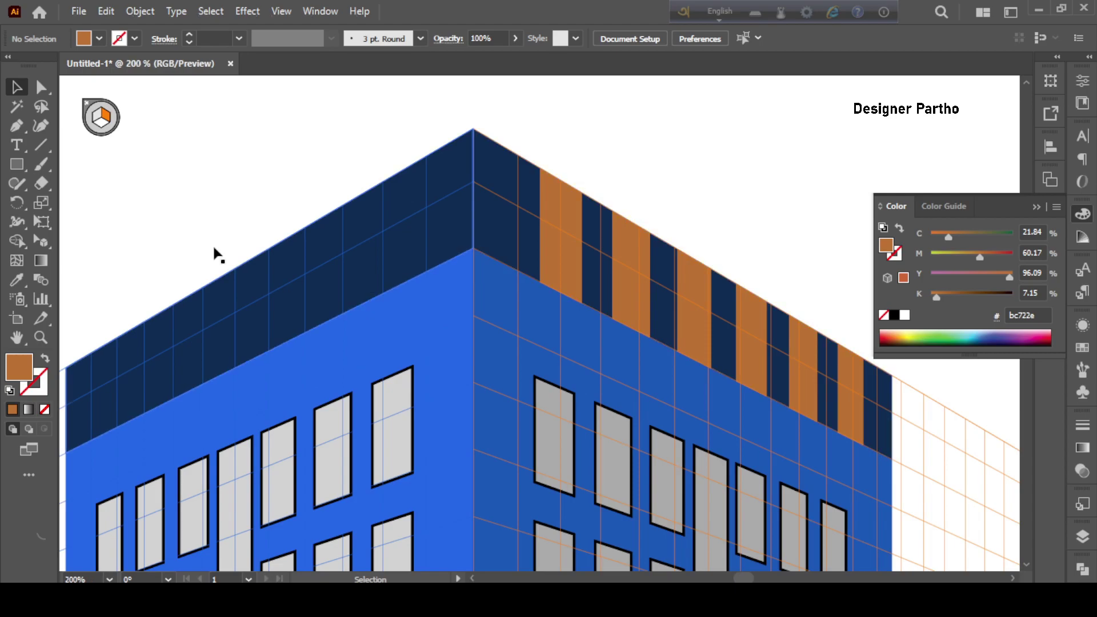
Draw an orange stripe rectangle on the left parapet using the left perspective plane.
left_click(41, 241)
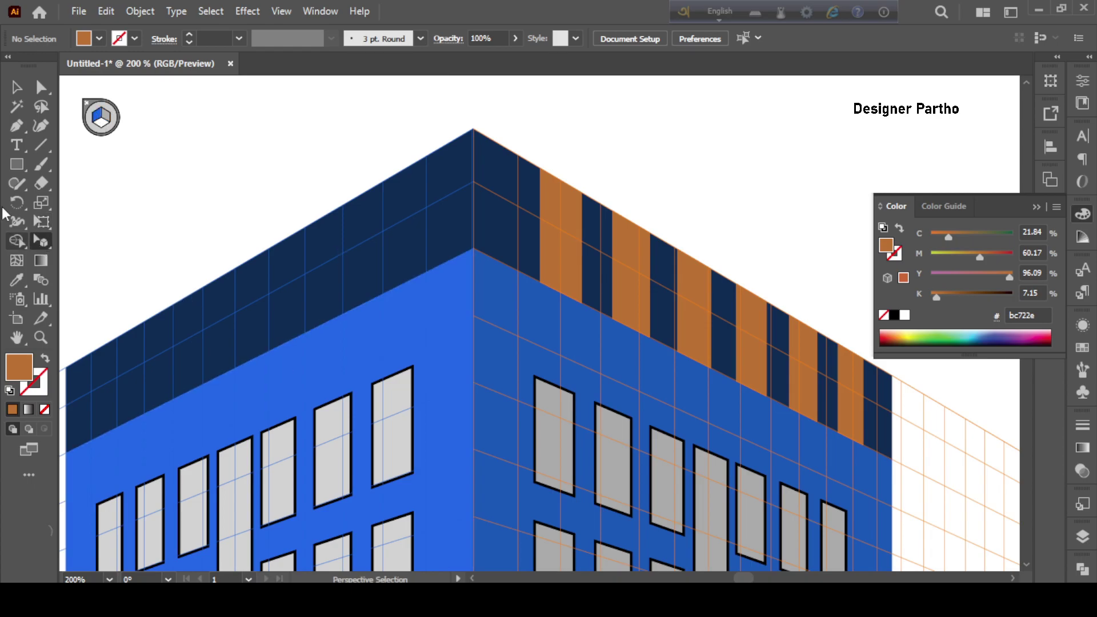
left_click(17, 164)
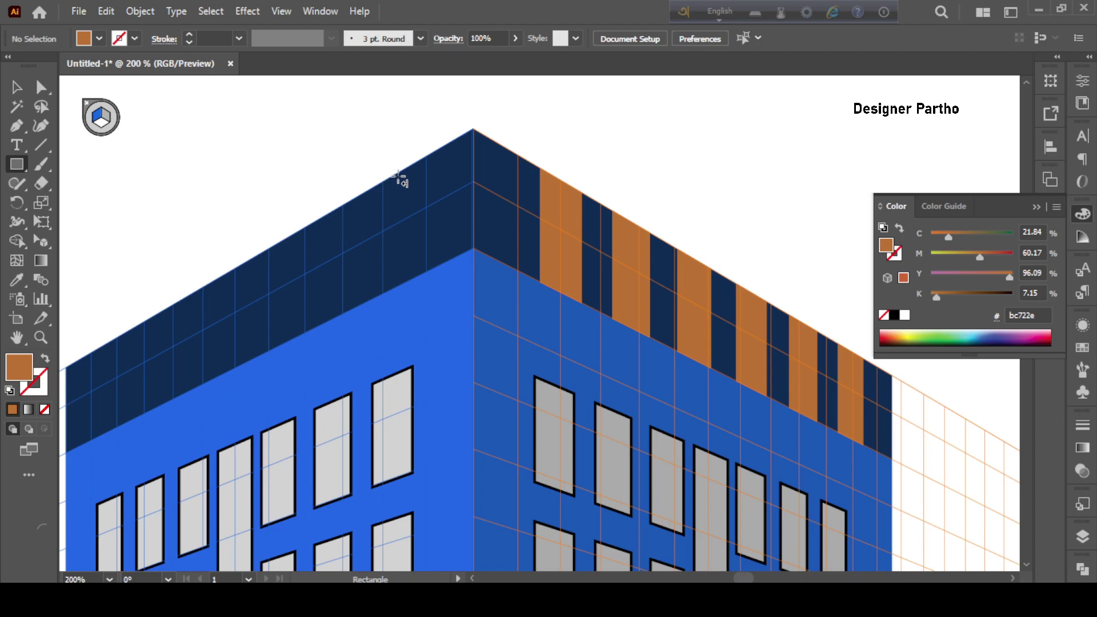
left_click_drag(398, 176, 366, 301)
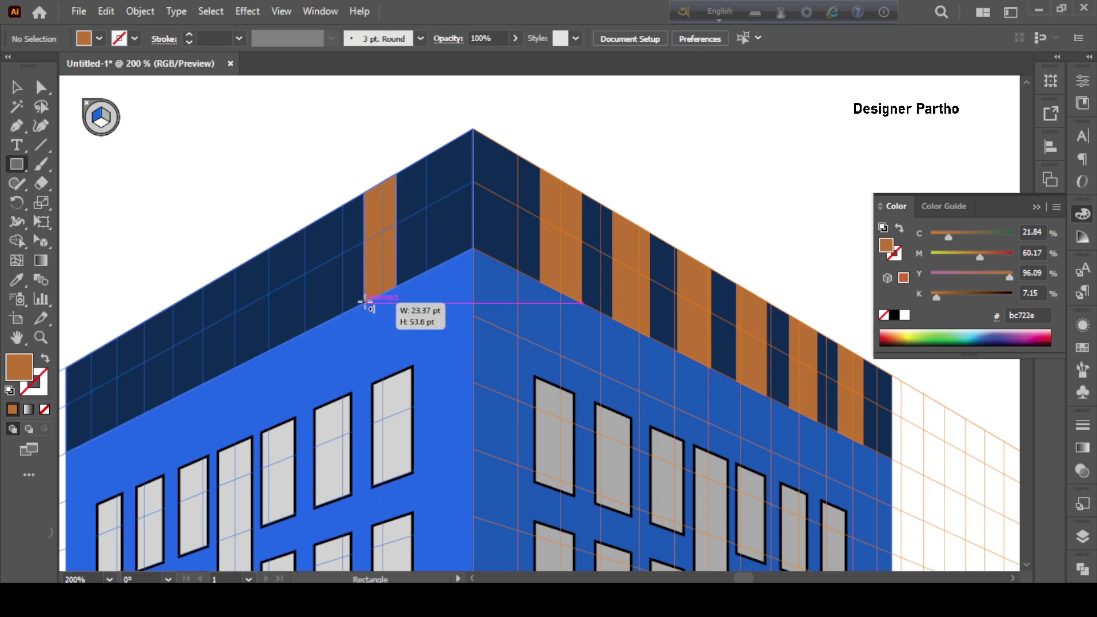
left_click_drag(365, 301, 360, 307)
scroll(420, 322, "down", 1)
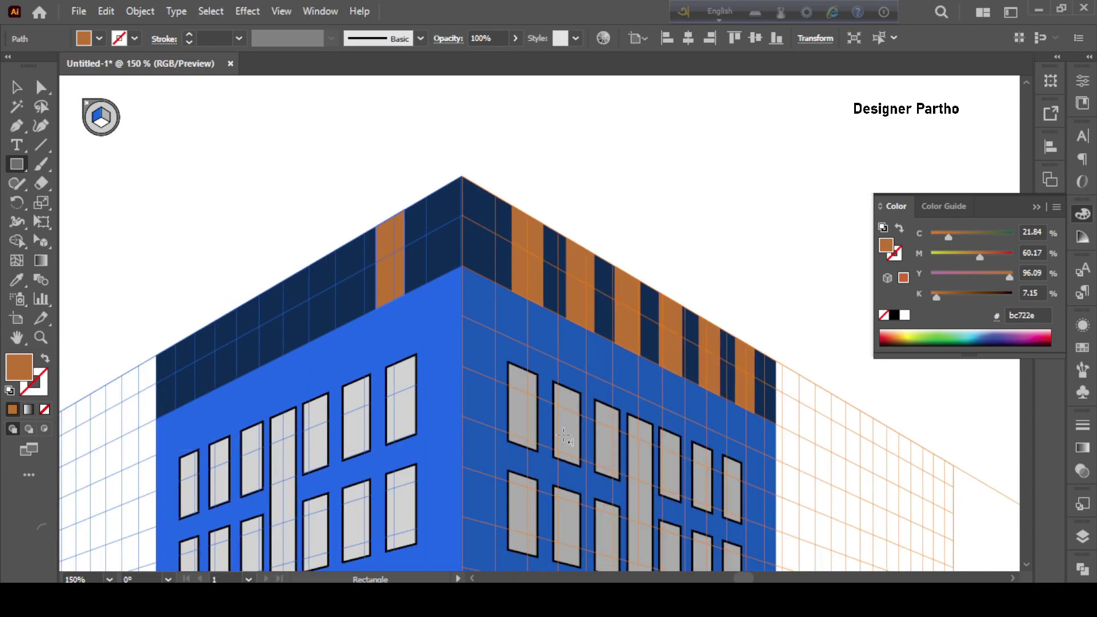
scroll(370, 247, "up", 1)
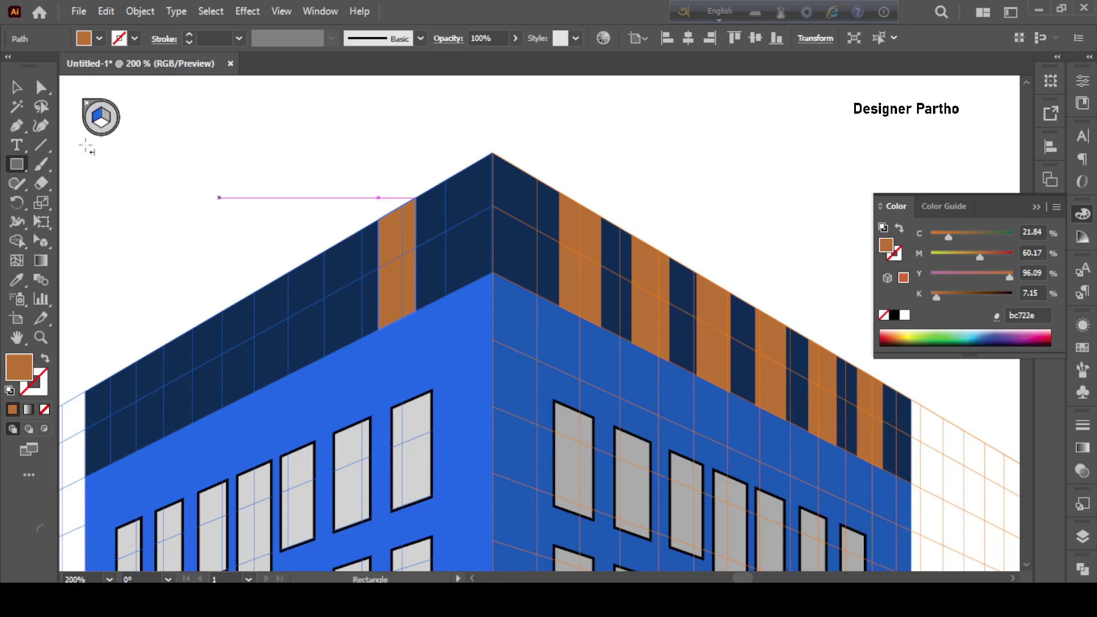
Alt-drag a stripe copy leftward along the parapet and repeat it with Ctrl+D.
left_click(41, 241)
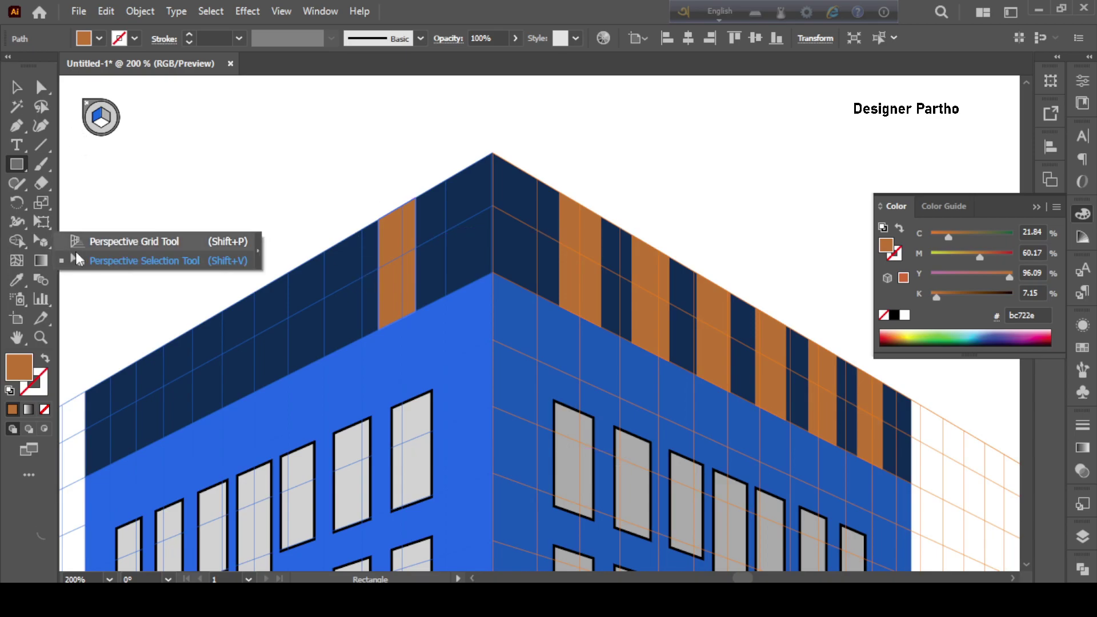
left_click(78, 258)
left_click(405, 274)
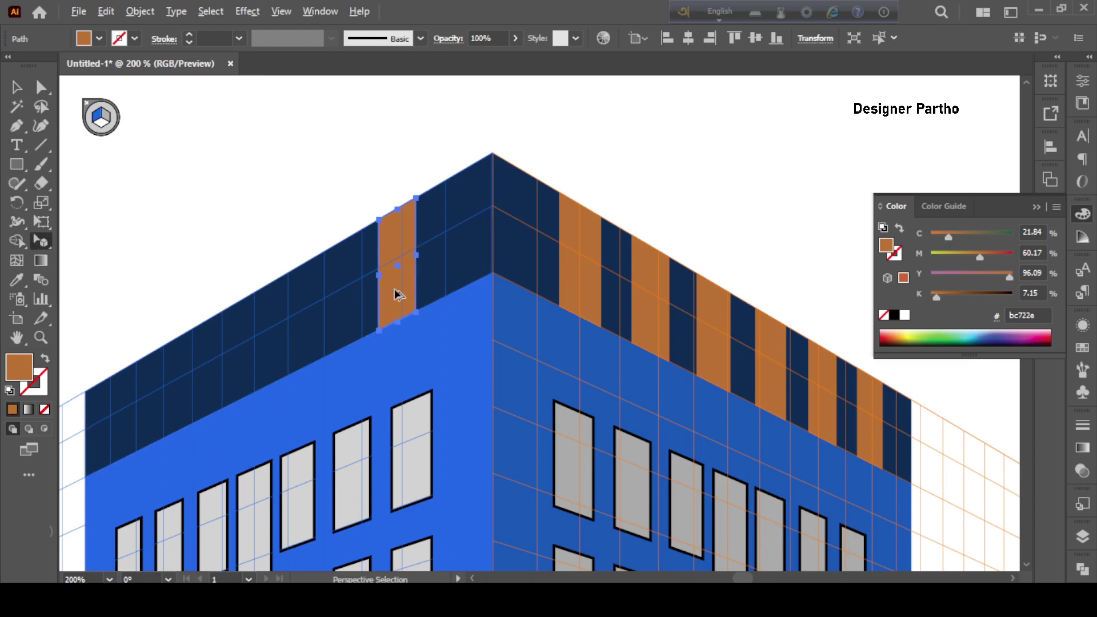
left_click_drag(394, 295, 321, 331)
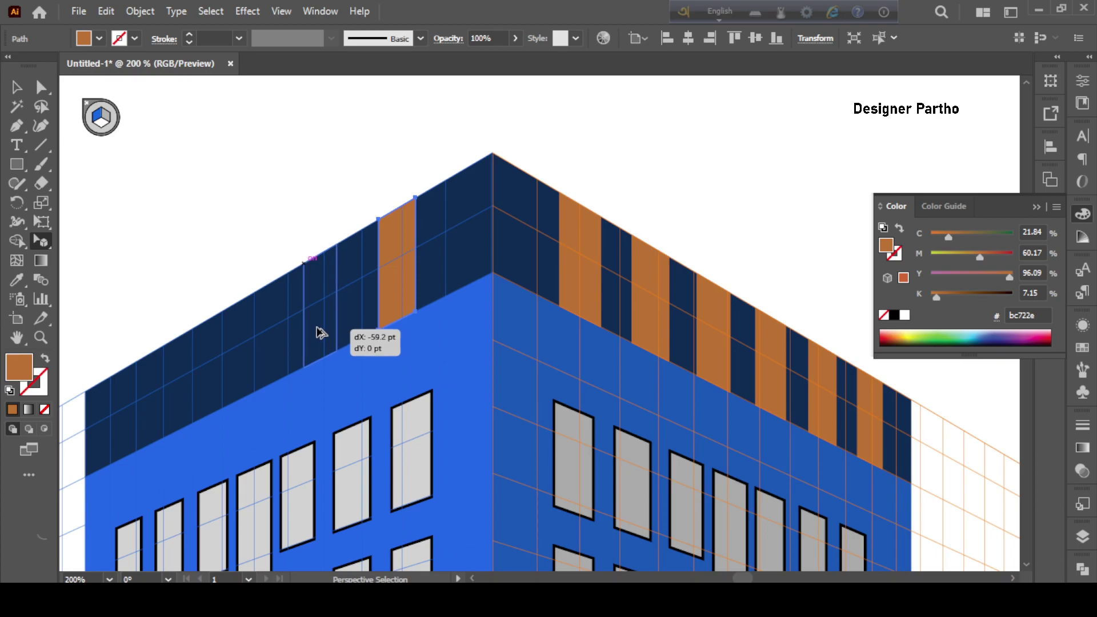
left_click_drag(321, 331, 325, 329)
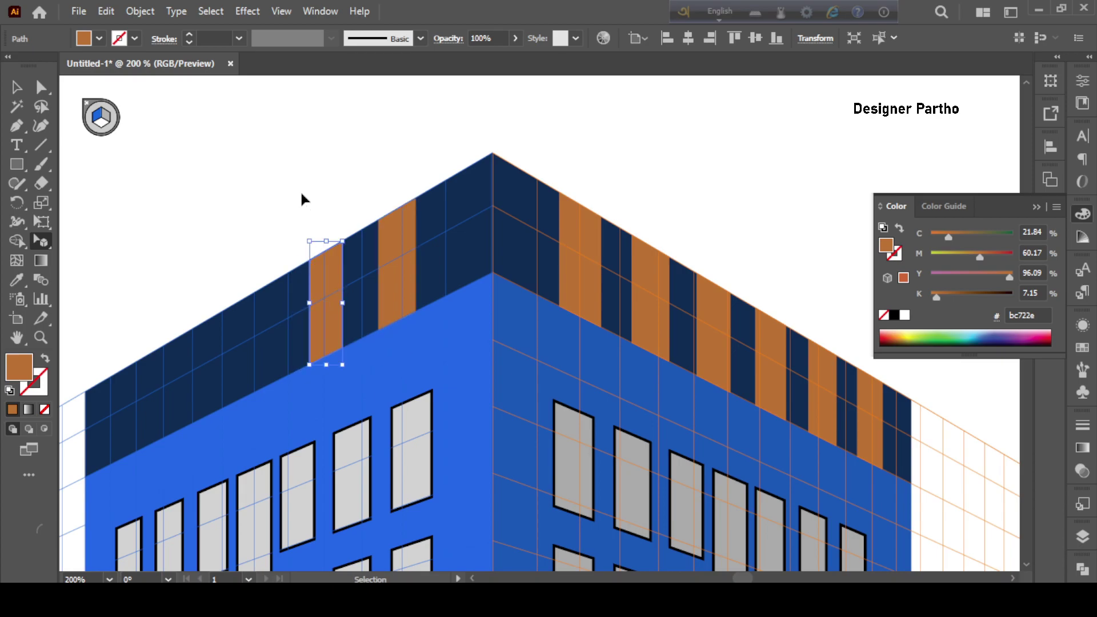
key("ctrl+d")
key("ctrl+d")
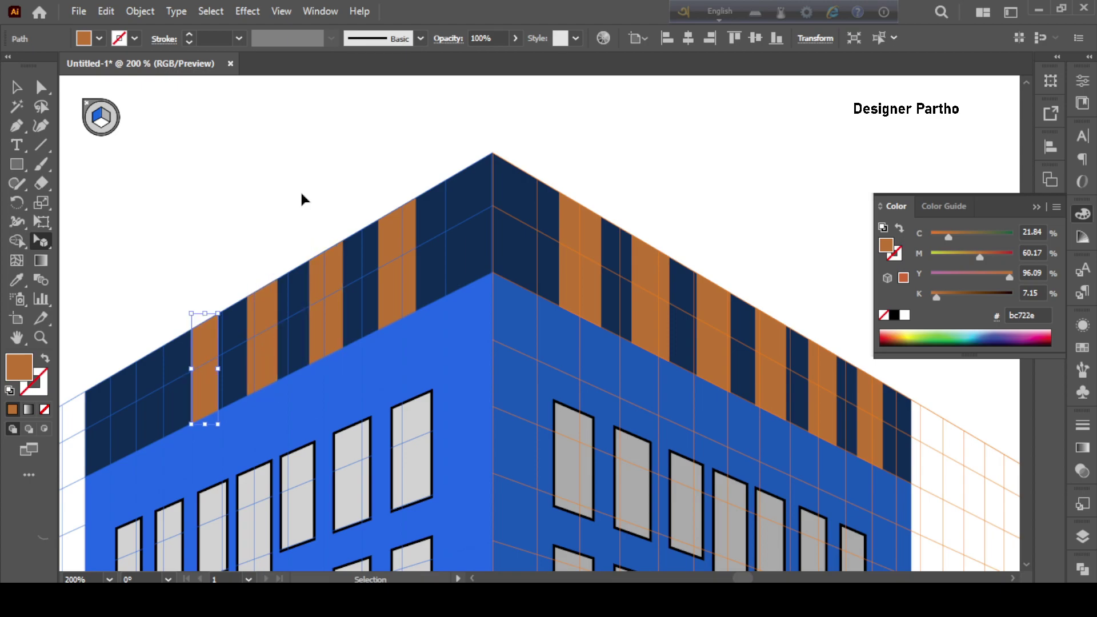
key("ctrl+d")
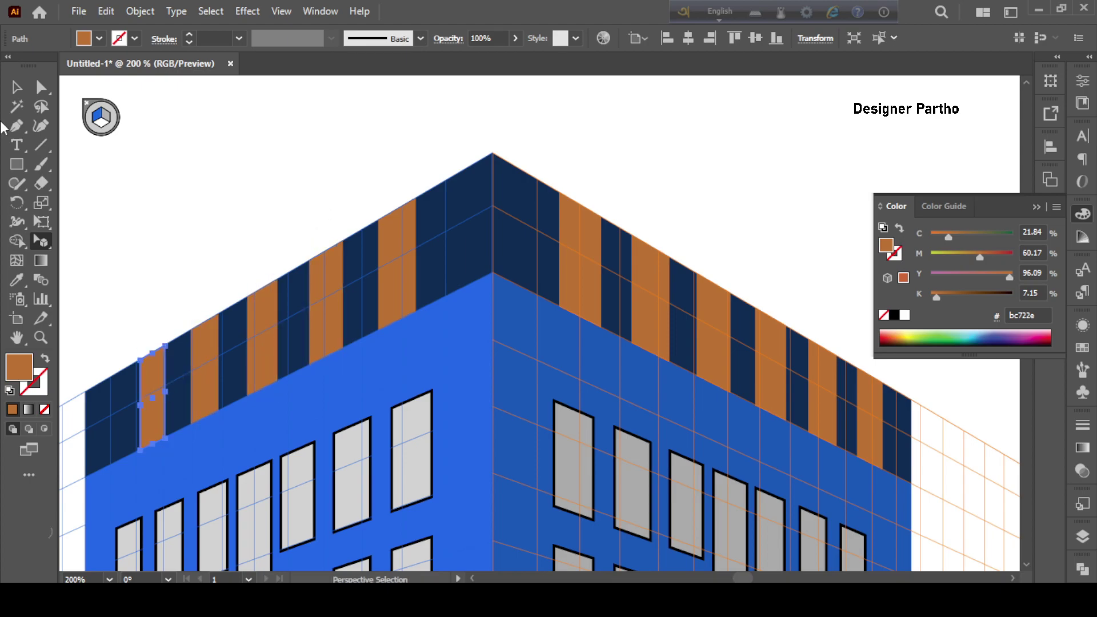
key("ctrl")
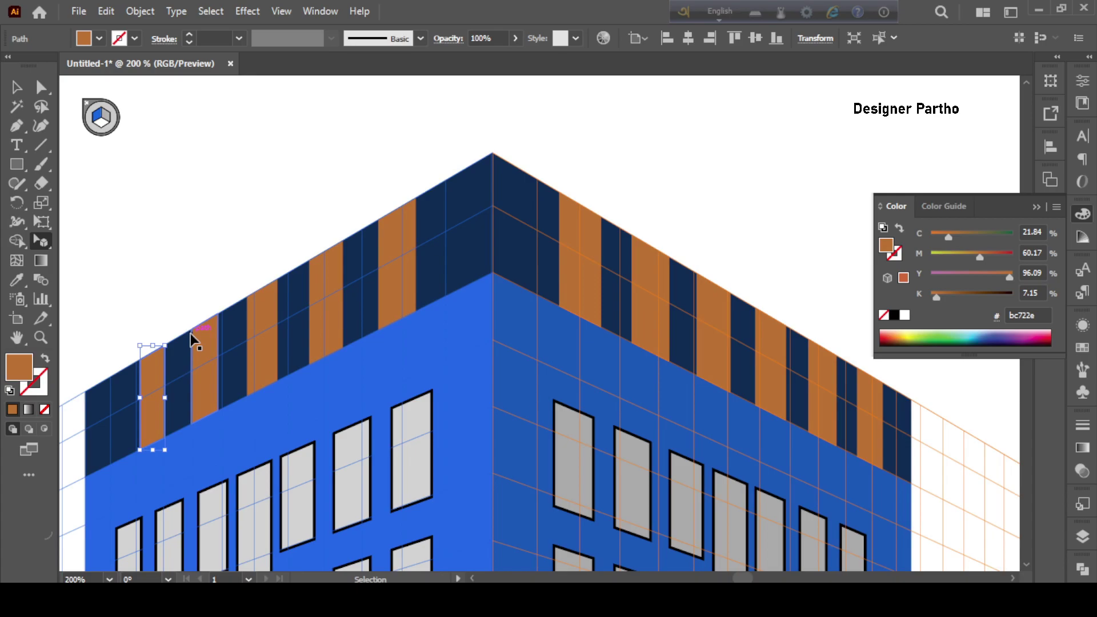
key("ctrl+d")
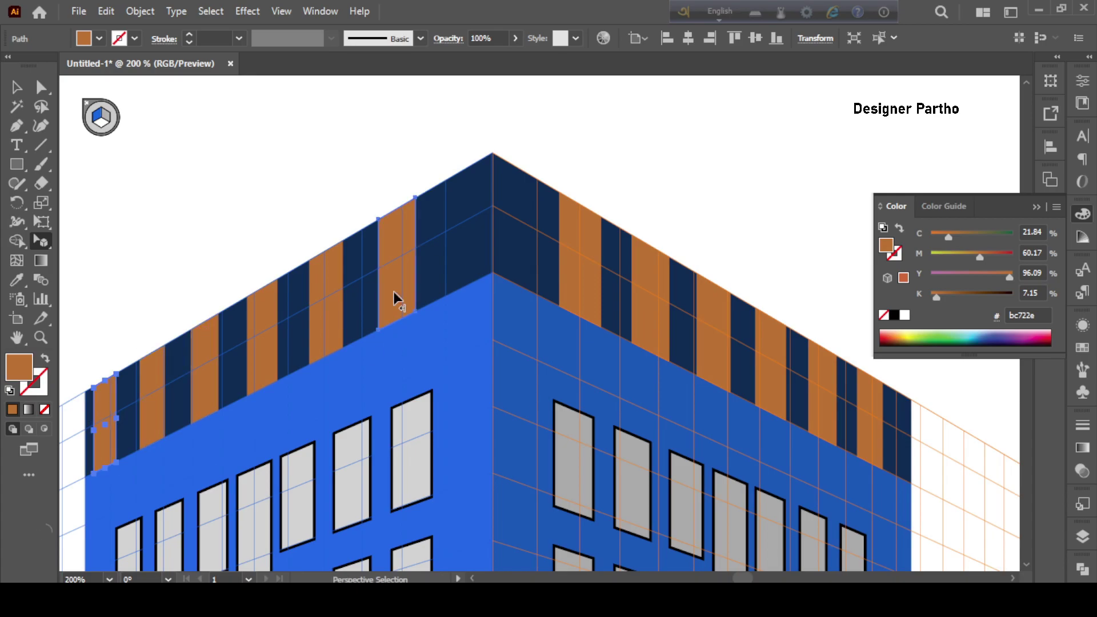
Shift the left-parapet stripes right to even the spacing, then deselect and fit the artboard.
left_click(393, 292)
left_click(330, 307, "shift")
left_click(263, 350, "shift")
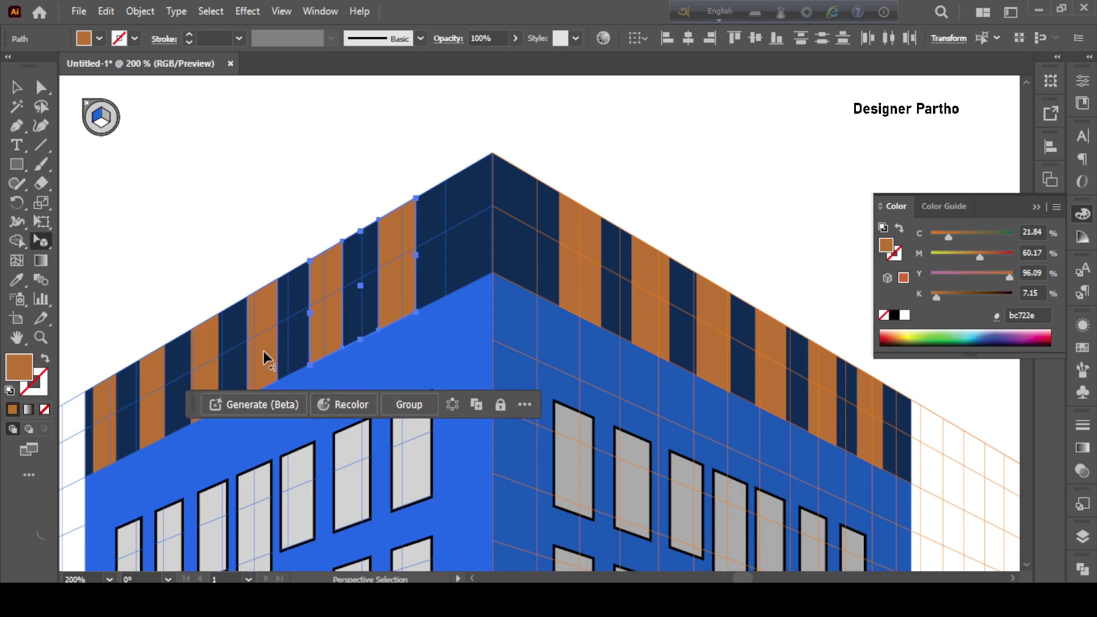
left_click(207, 368, "shift")
left_click(156, 400, "shift")
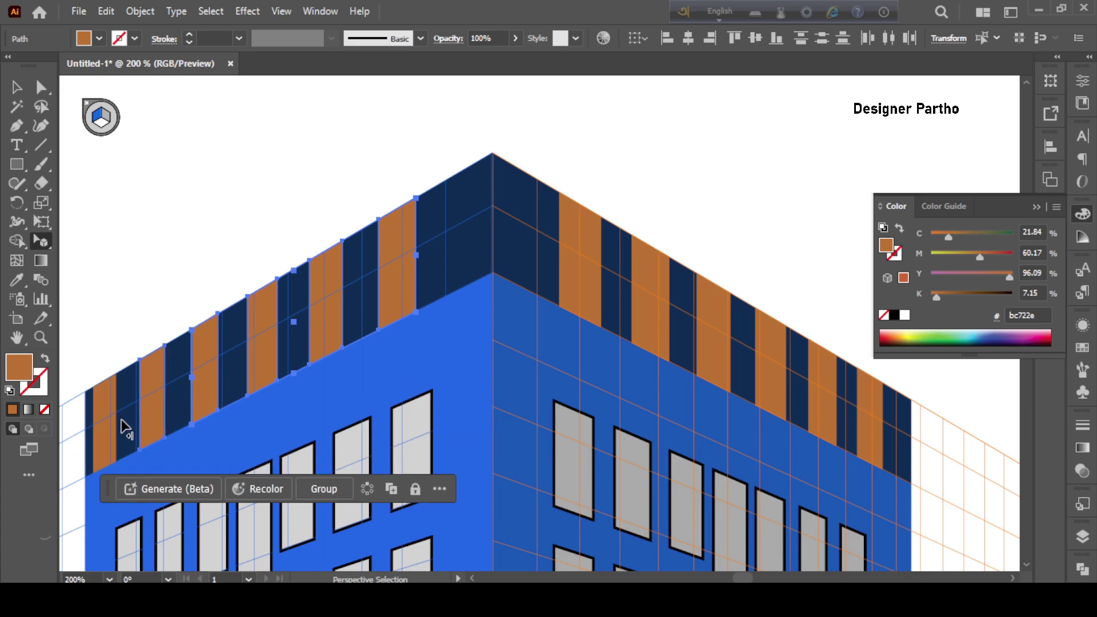
left_click(101, 434, "shift")
left_click_drag(157, 408, 195, 411)
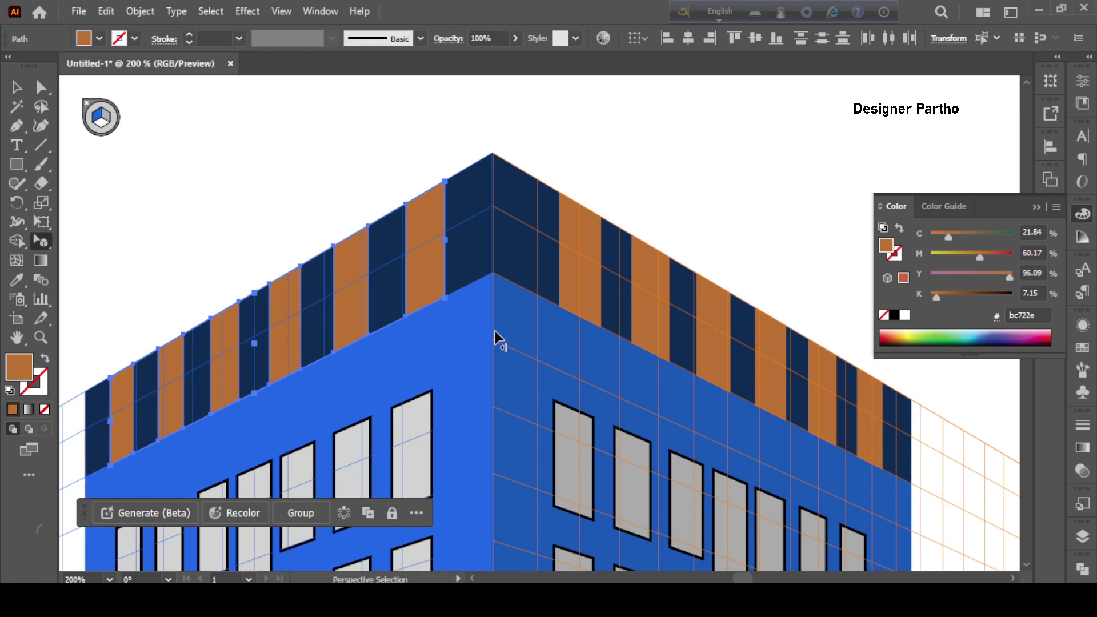
key("ctrl+shift+a")
key("ctrl+0")
Hide the perspective grid, widen the building and shadow on both sides, and shift them up-right.
key("ctrl+shift+i")
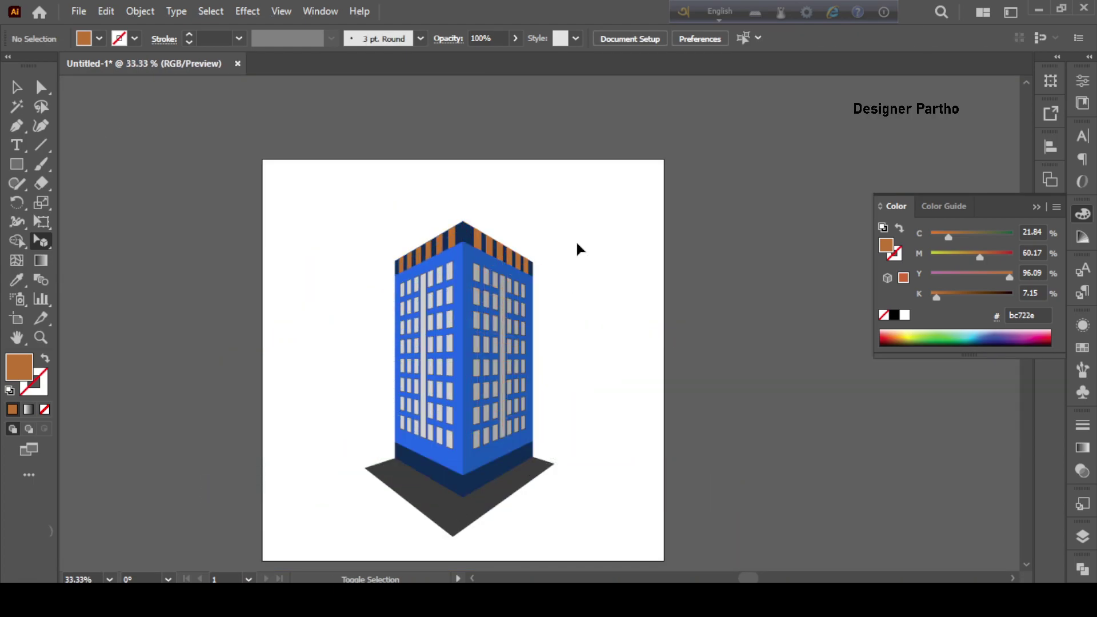
scroll(524, 381, "down", 1, "alt")
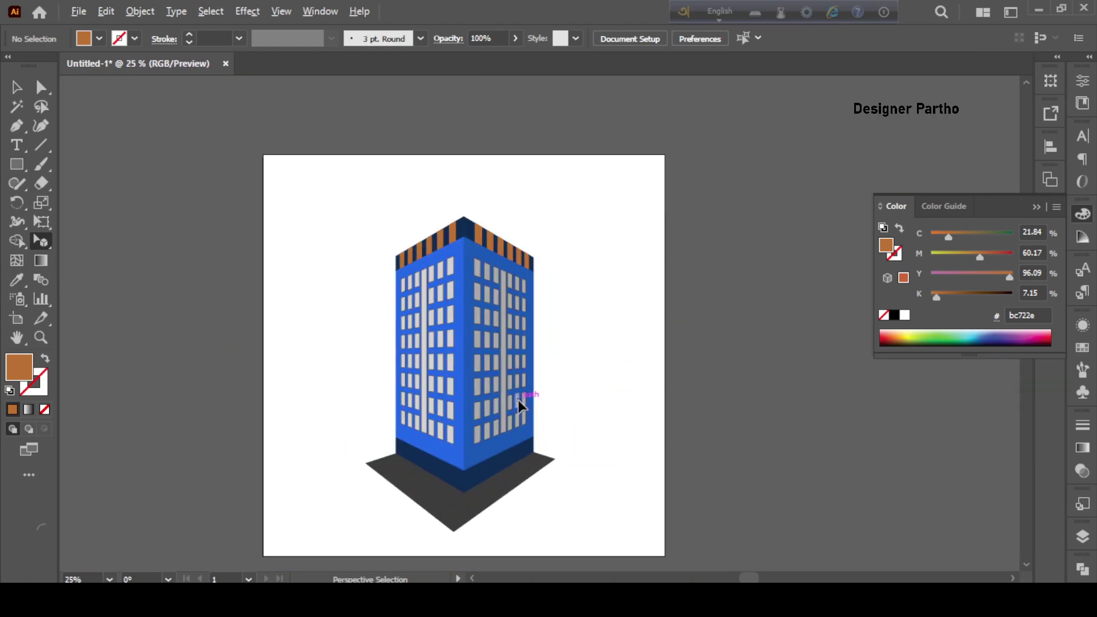
scroll(518, 400, "up", 1, "alt")
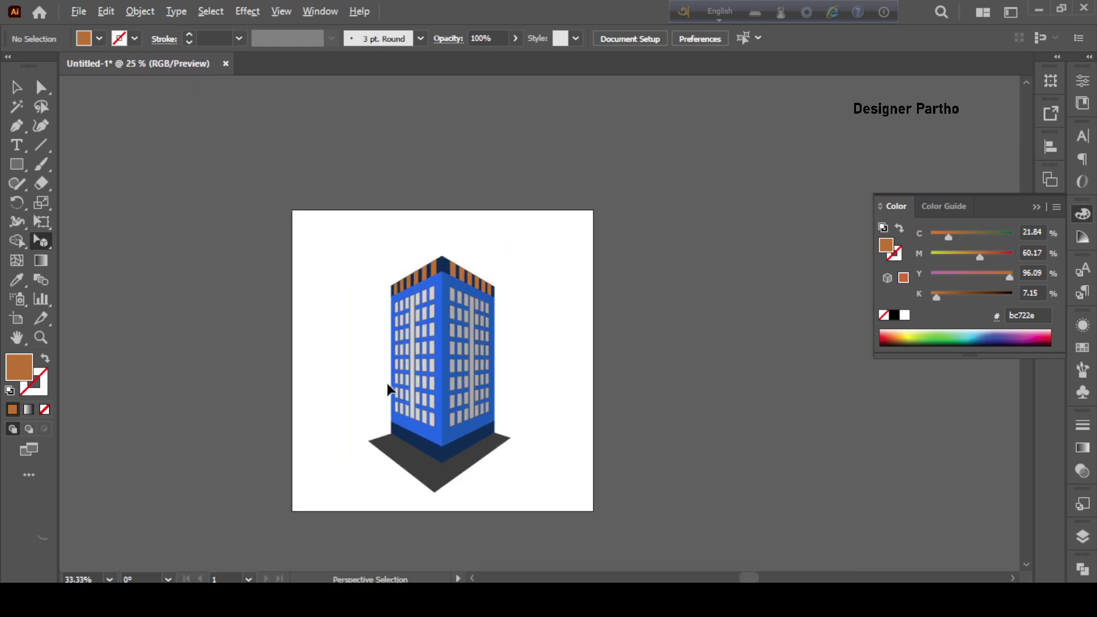
key("v")
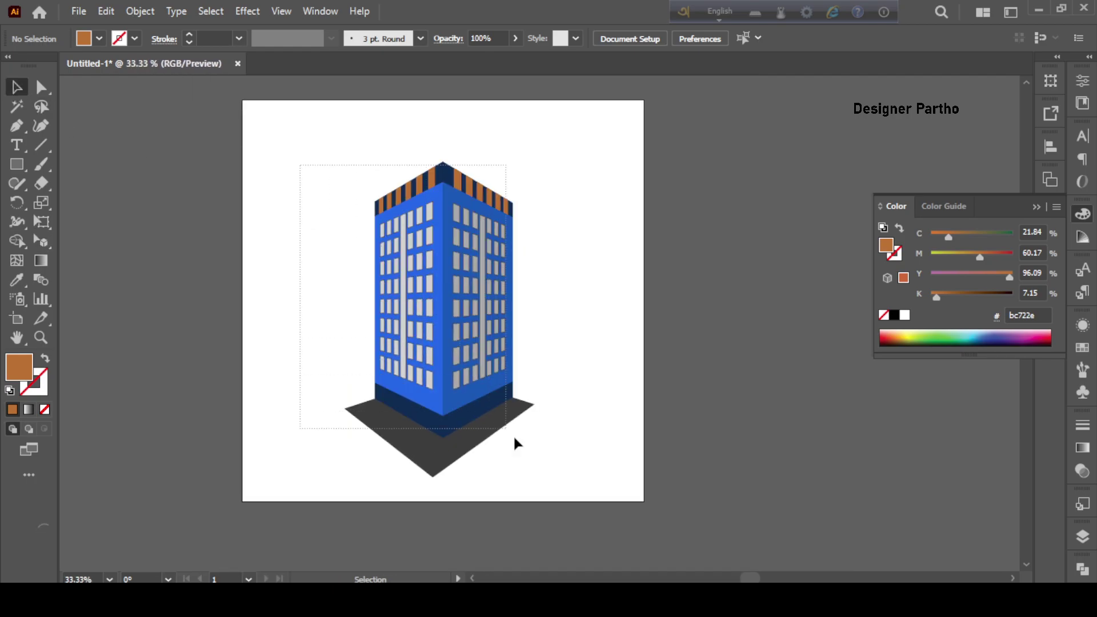
left_click_drag(576, 504, 429, 339)
left_click_drag(345, 319, 316, 319)
left_click_drag(534, 320, 547, 320)
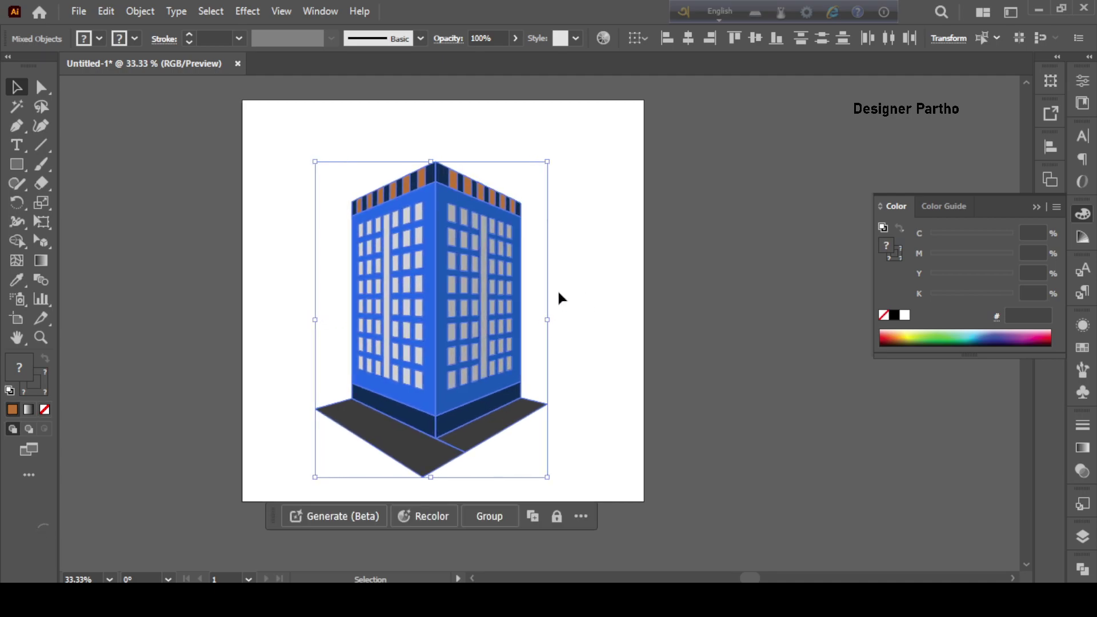
left_click_drag(457, 313, 462, 307)
left_click(589, 410)
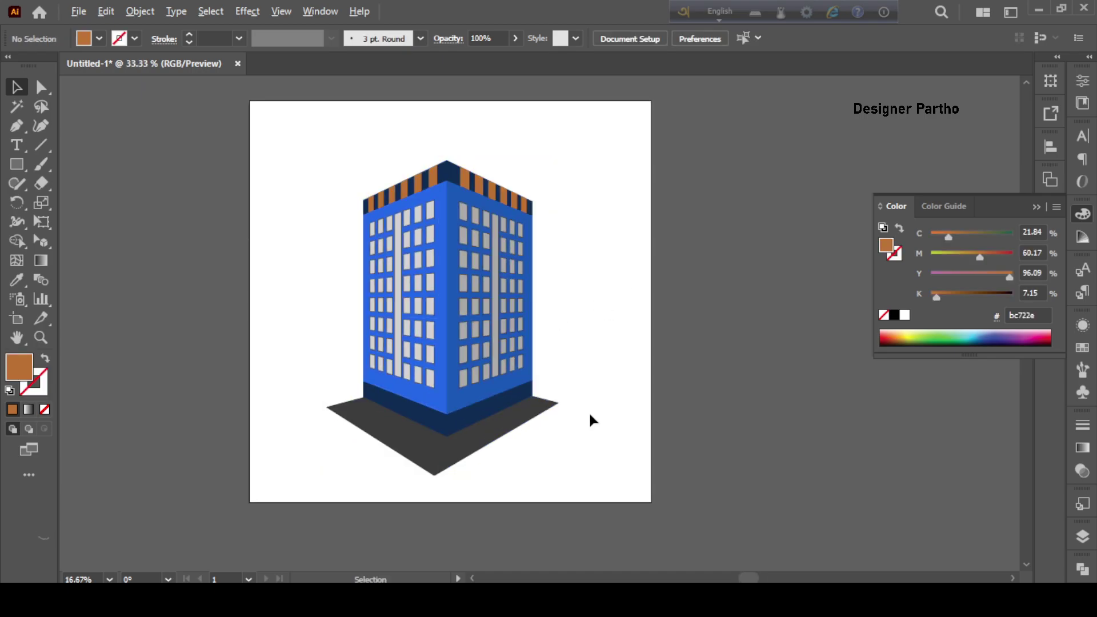